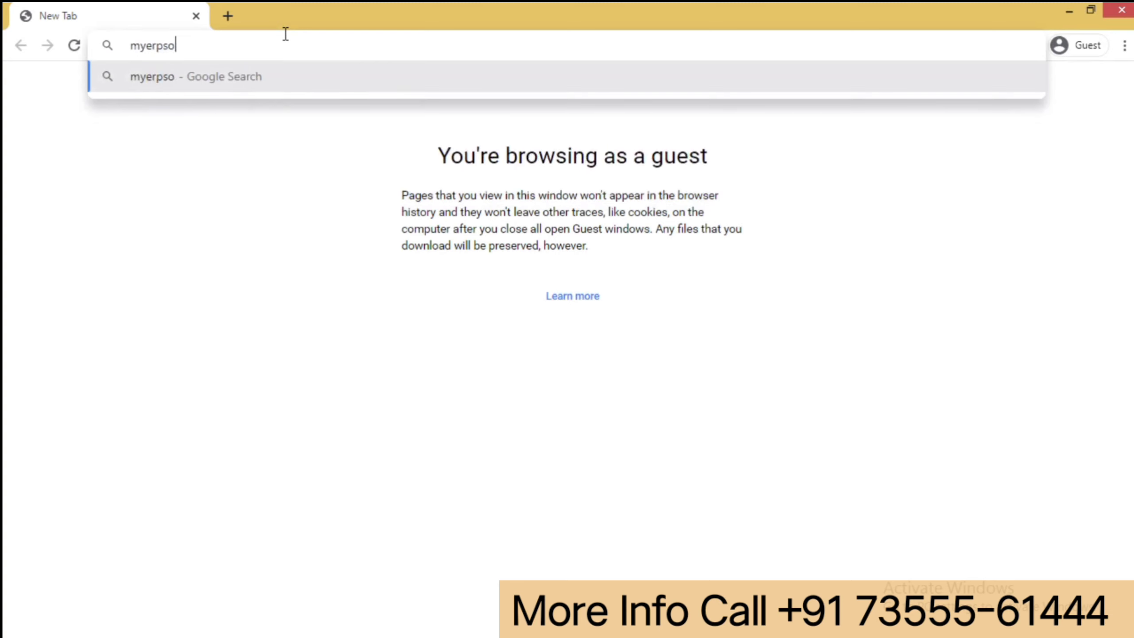
# - Load myerpsoftware.com, look over its products section, and go to the Support page
pyautogui.write('om')
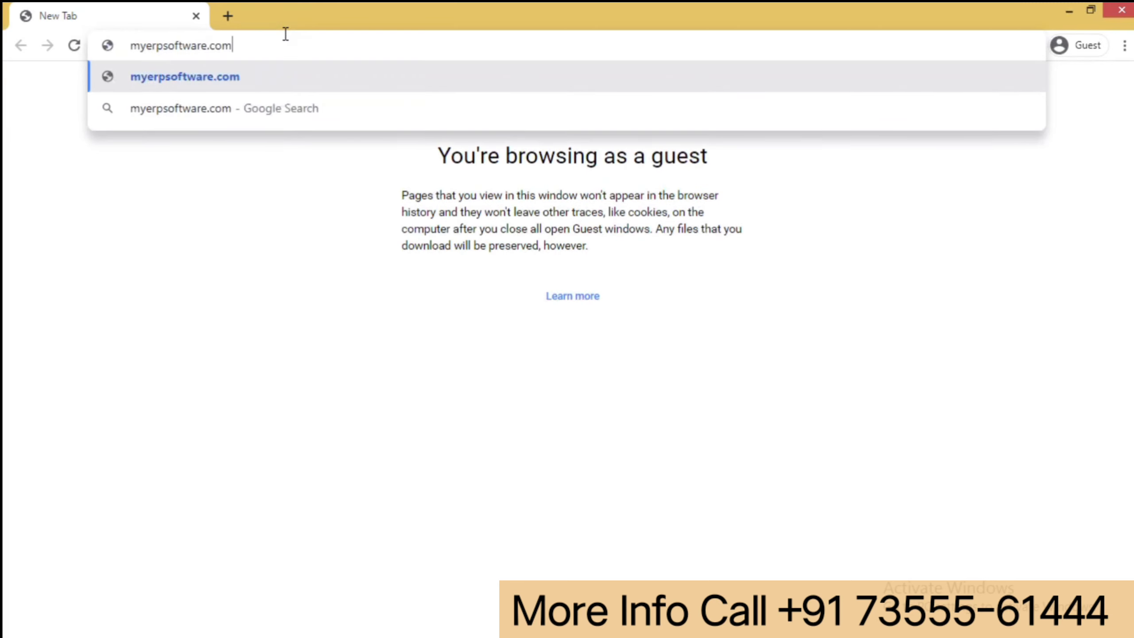
pyautogui.press('Return')
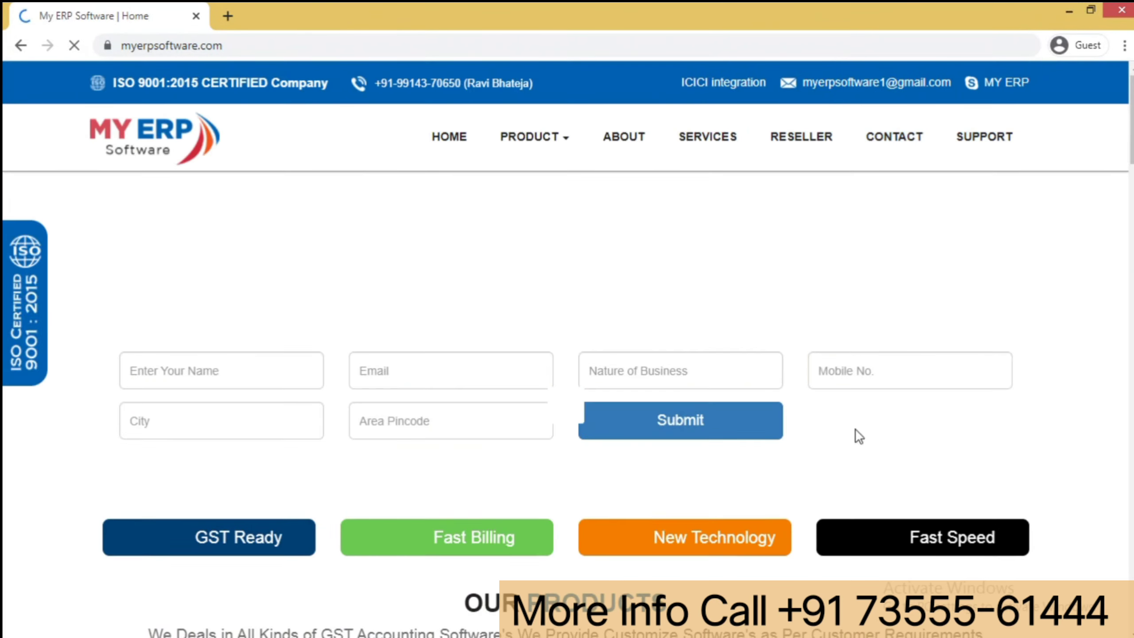
pyautogui.scroll(-10, 855, 435)
pyautogui.scroll(10, 316, 545)
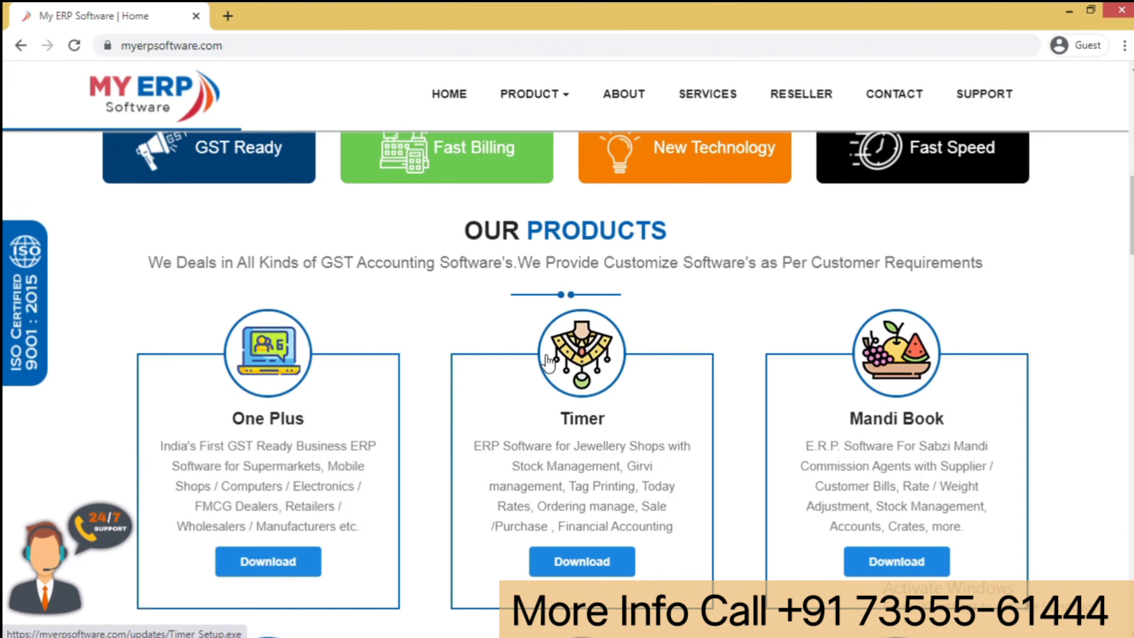
pyautogui.click(954, 90)
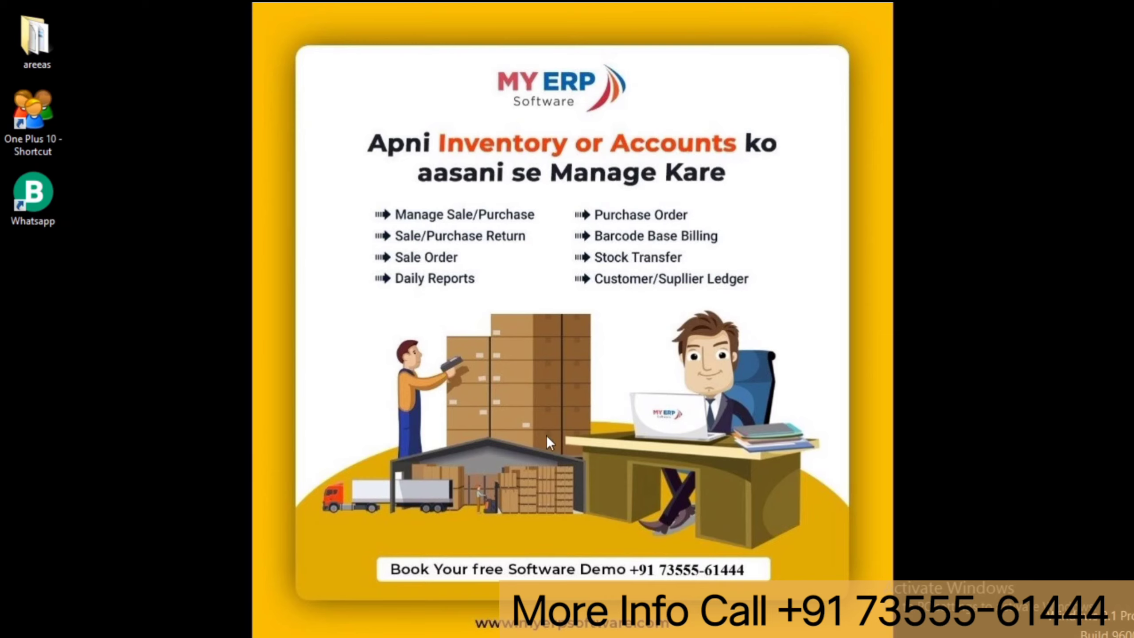
# - Launch One Plus 10 from its desktop shortcut and choose Create A New Company
pyautogui.click(48, 130)
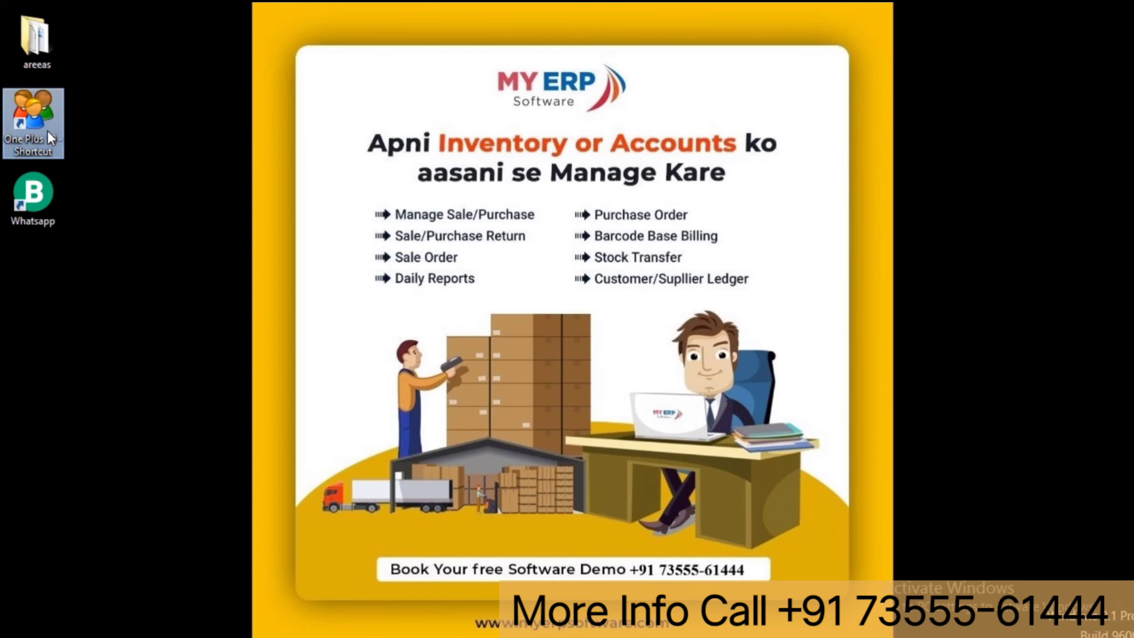
pyautogui.doubleClick(48, 130)
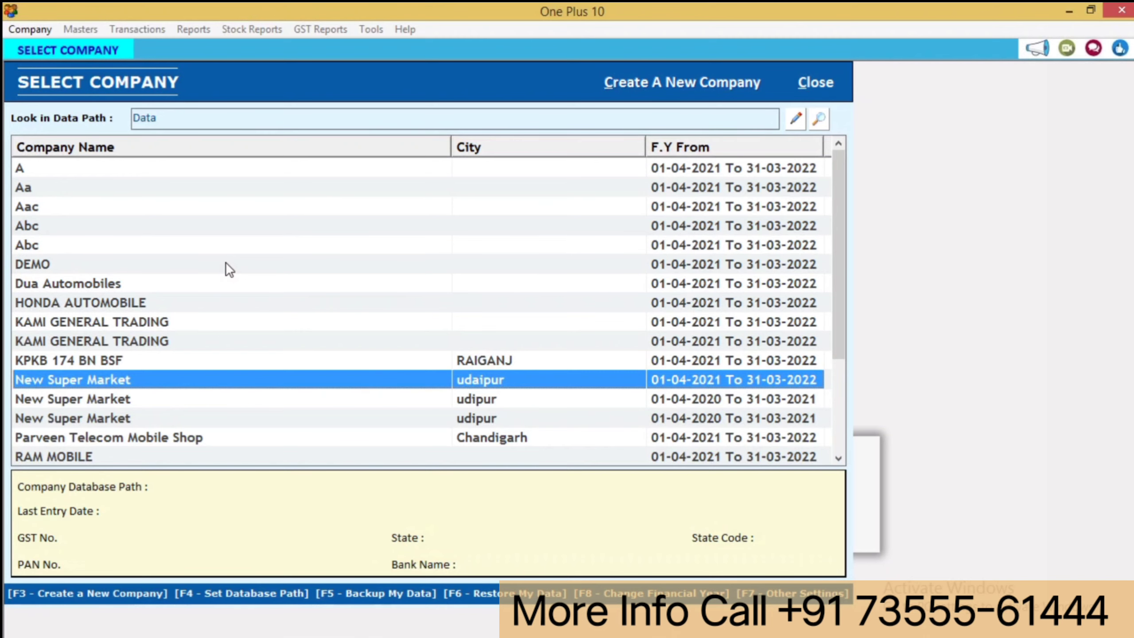
pyautogui.click(696, 84)
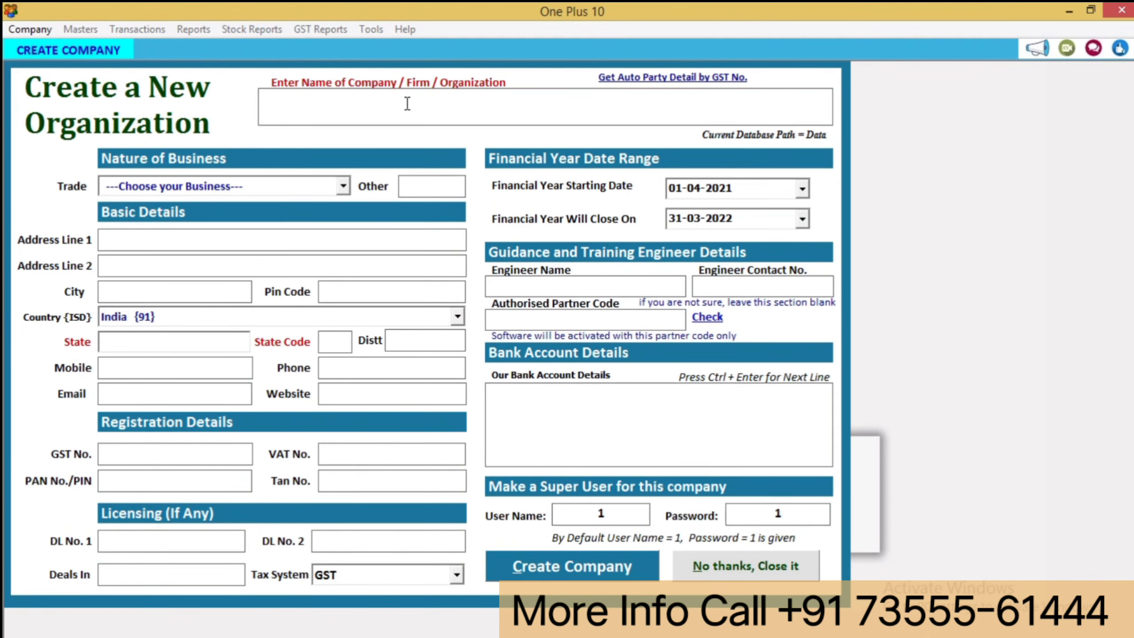
# - Create company 'Raj Bartan Bhandar' with General Accounting trade, Punjab state and a mobile number
pyautogui.write('raj b')
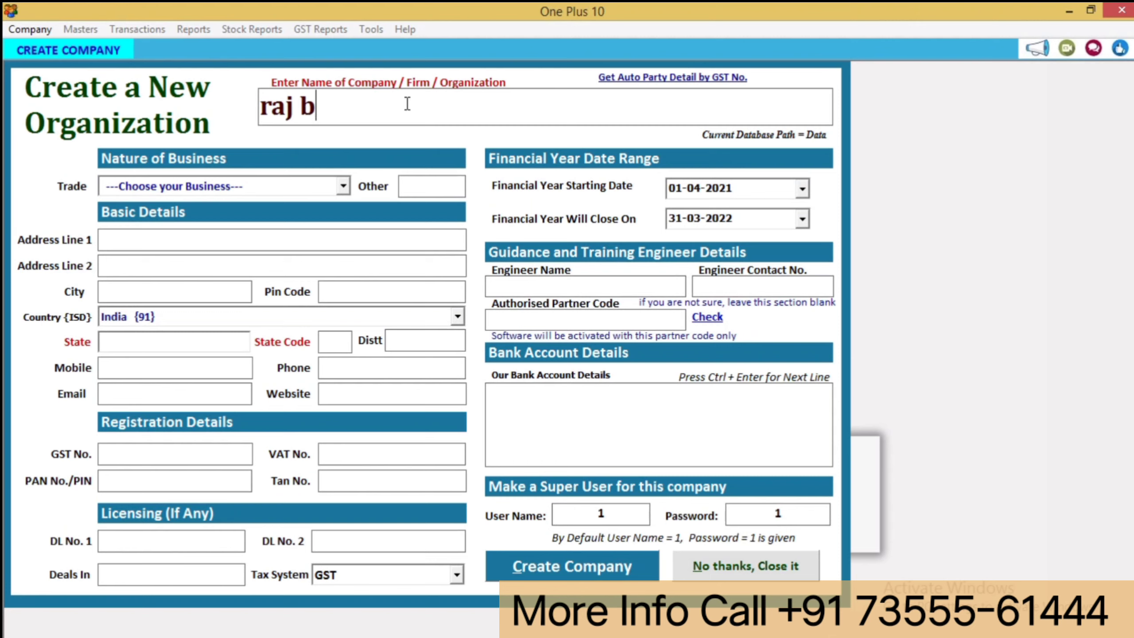
pyautogui.write('artan bha')
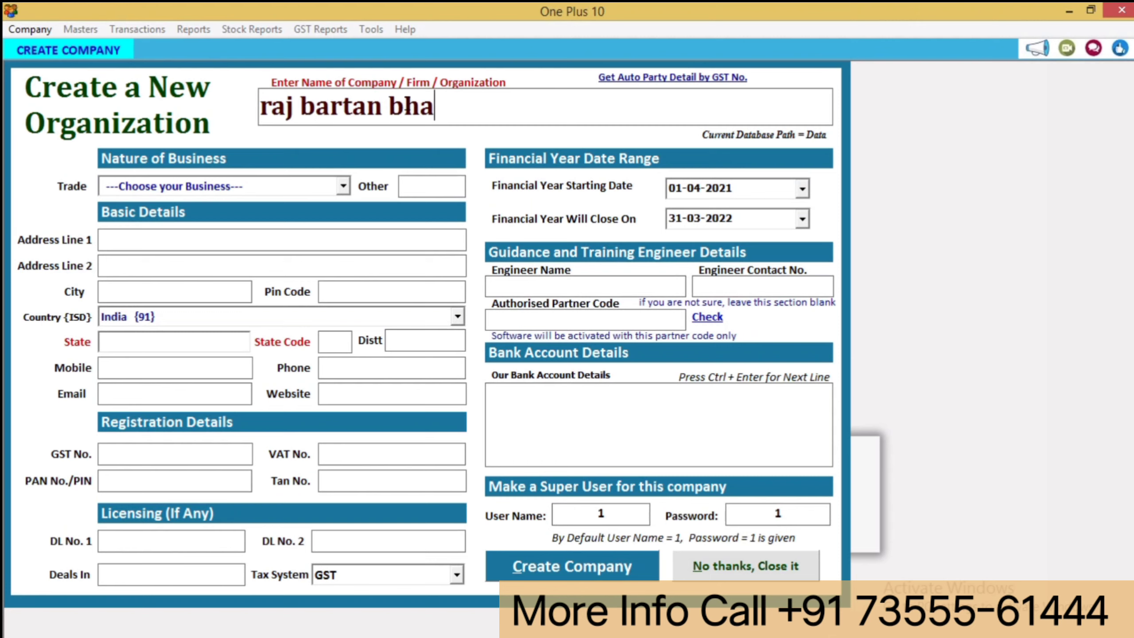
pyautogui.write('ndar')
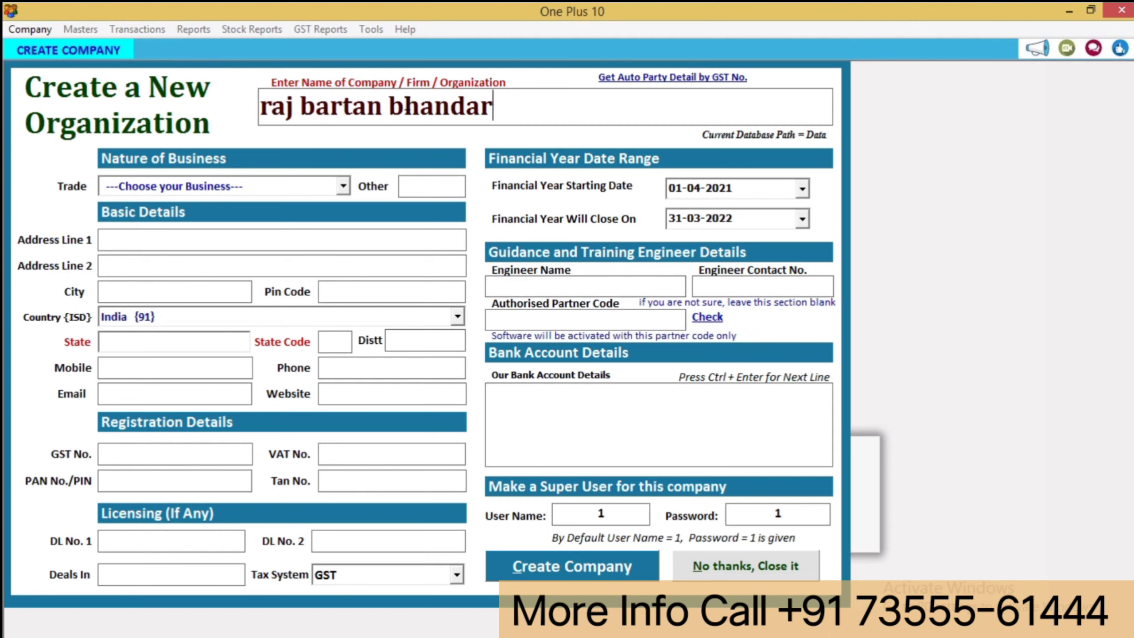
pyautogui.press('Return')
pyautogui.press('Down')
pyautogui.press('Return')
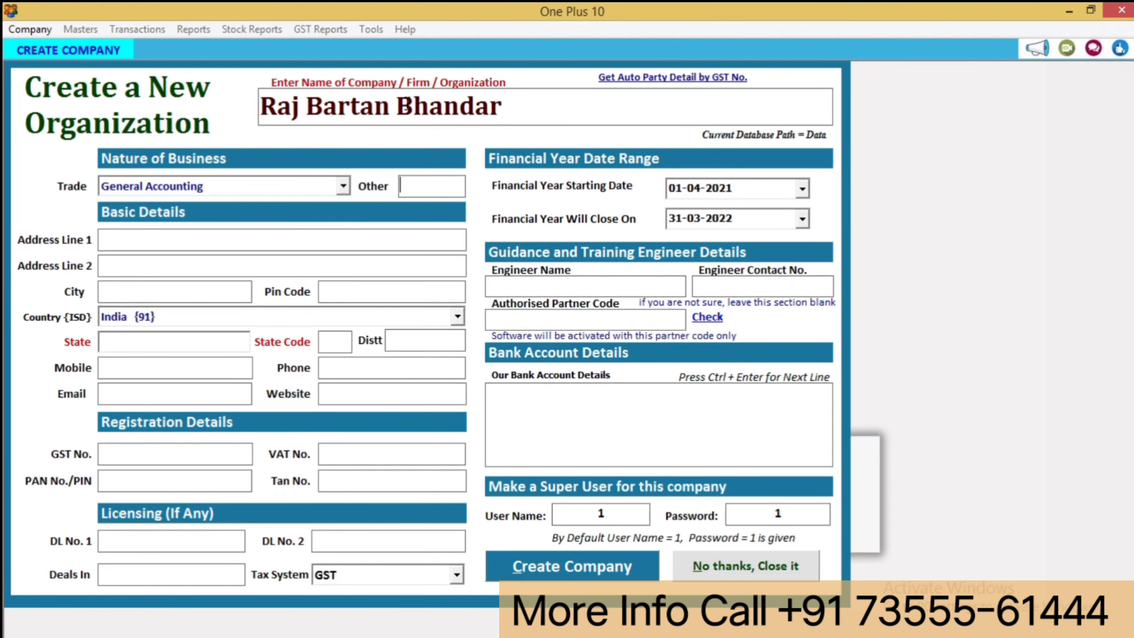
pyautogui.press('Return')
pyautogui.press('Return')
pyautogui.press('Return')
pyautogui.press('Return')
pyautogui.press('Return')
pyautogui.press('Return')
pyautogui.write('Punjab')
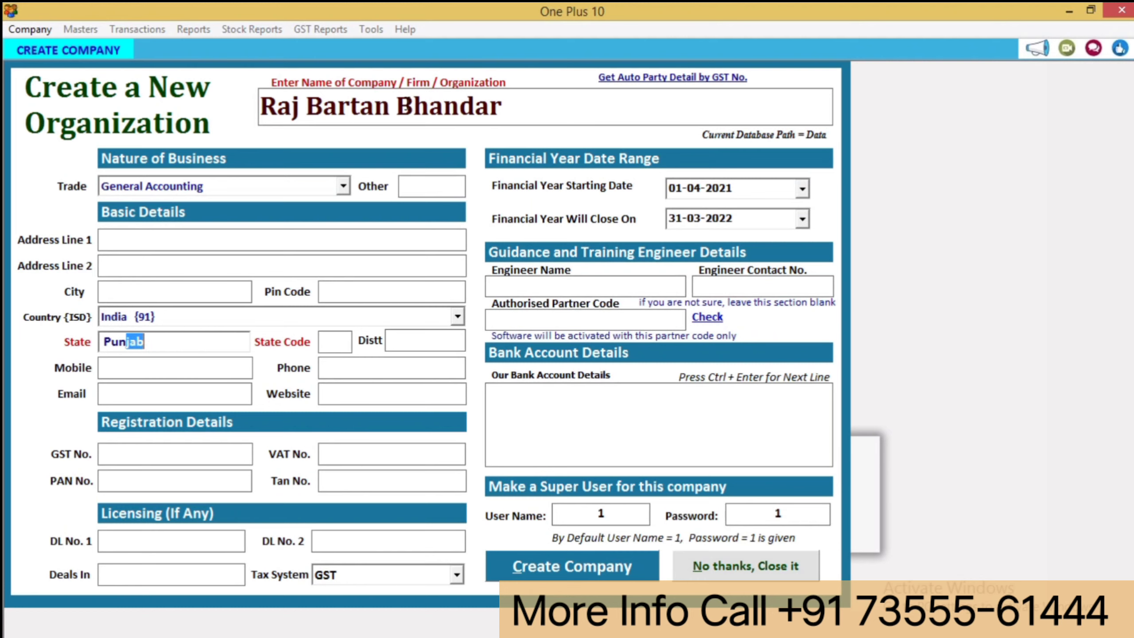
pyautogui.press('Return')
pyautogui.press('Return')
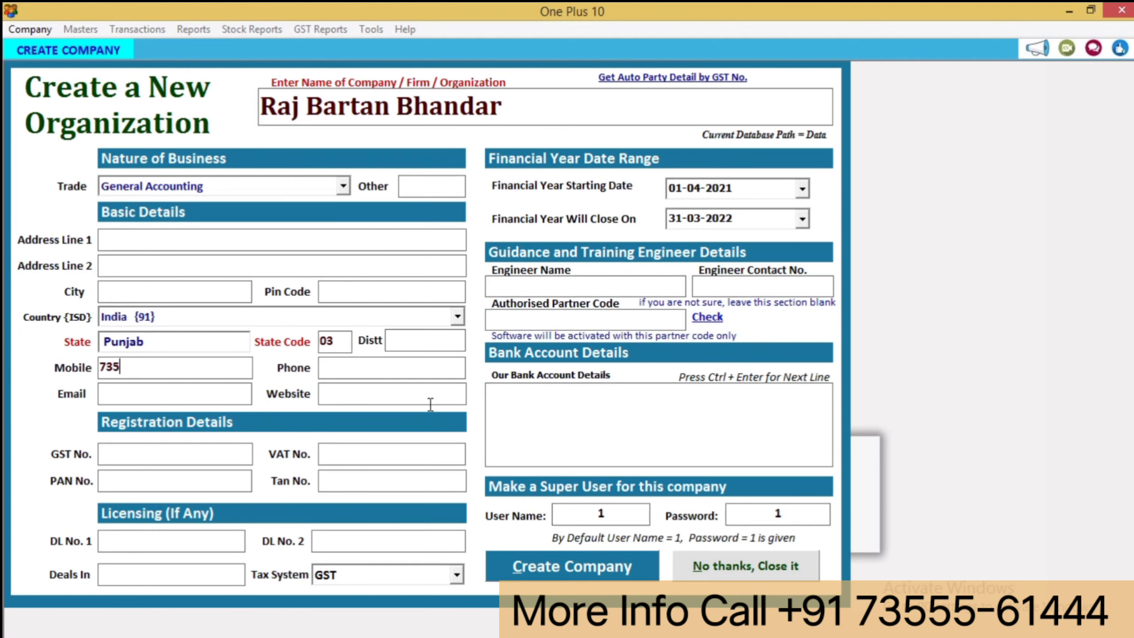
pyautogui.press('Return')
pyautogui.press('Return')
pyautogui.click(560, 566)
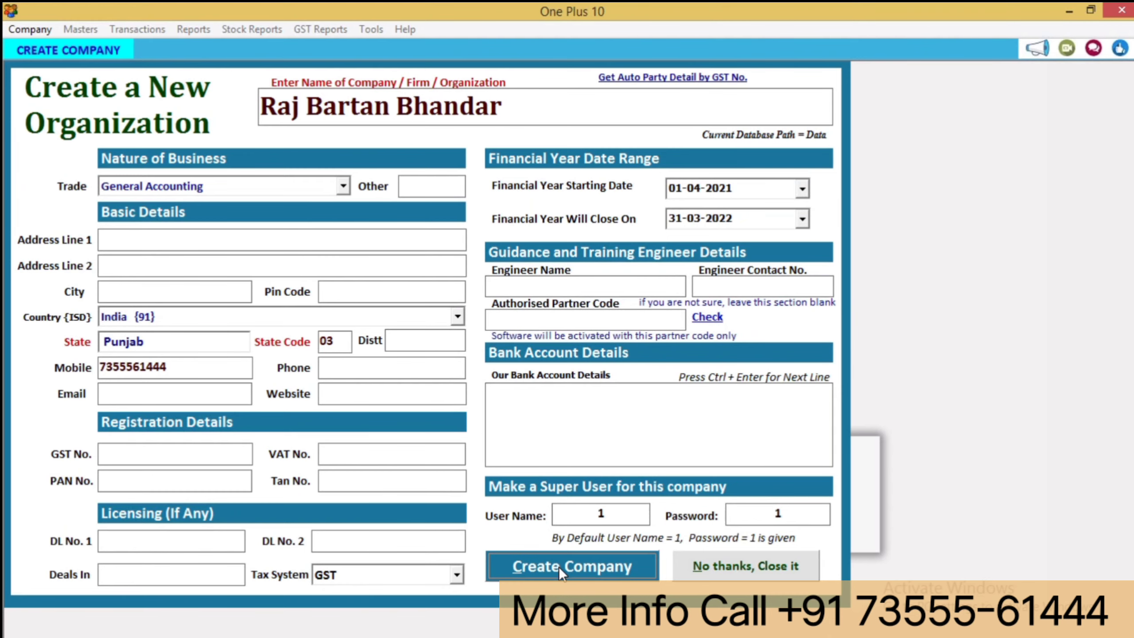
pyautogui.press('Return')
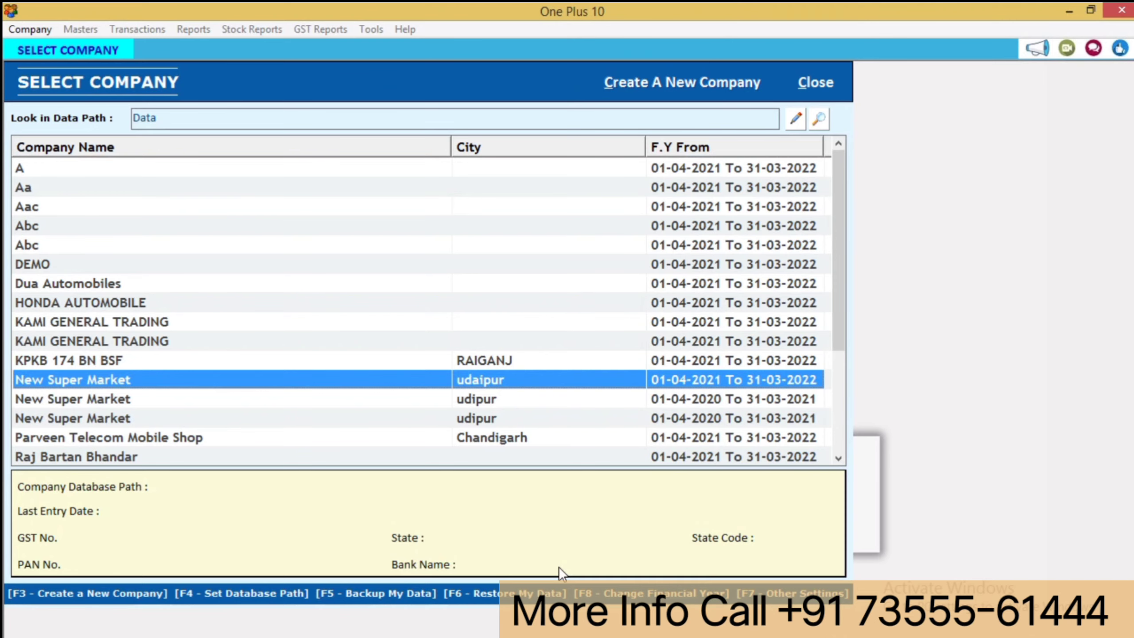
# - Open Raj Bartan Bhandar and log in with the super user's username and password
pyautogui.press('Down')
pyautogui.press('Down')
pyautogui.press('Down')
pyautogui.press('Down')
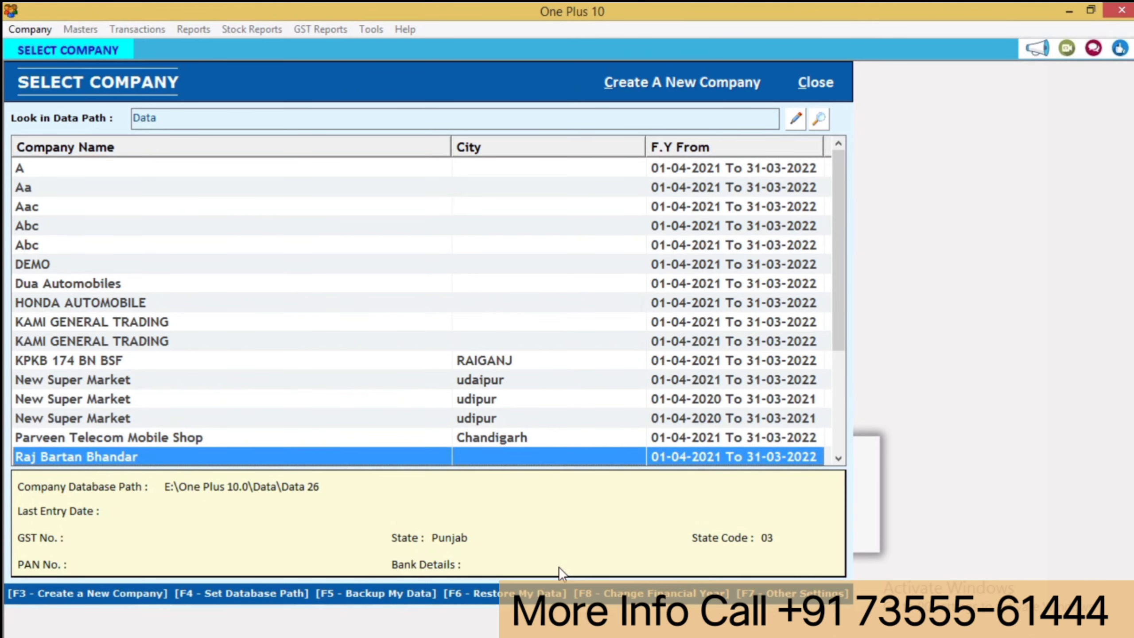
pyautogui.press('Return')
pyautogui.write('1')
pyautogui.press('Return')
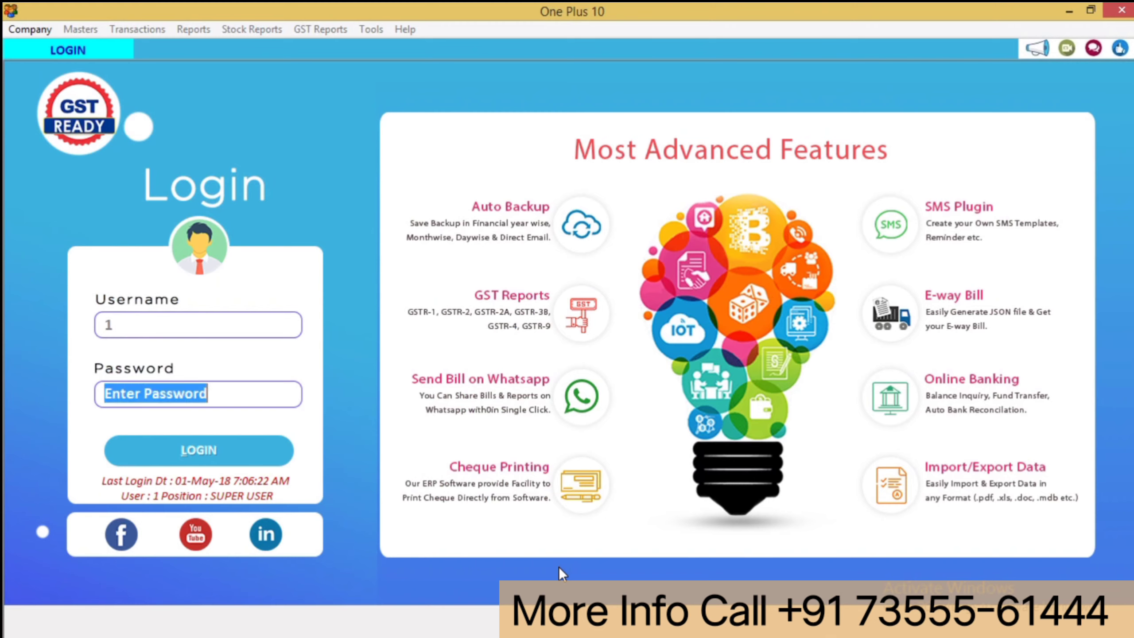
pyautogui.write('1')
pyautogui.press('Return')
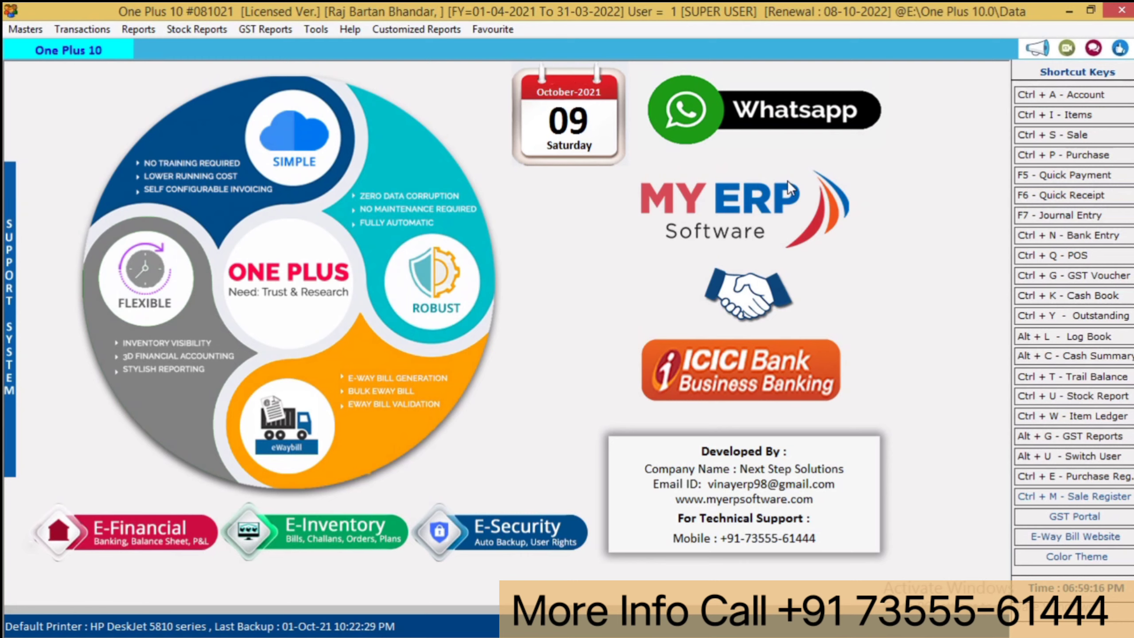
# - View and close the Send Free Whatsapp window, then bring up the Masters menu
pyautogui.click(694, 124)
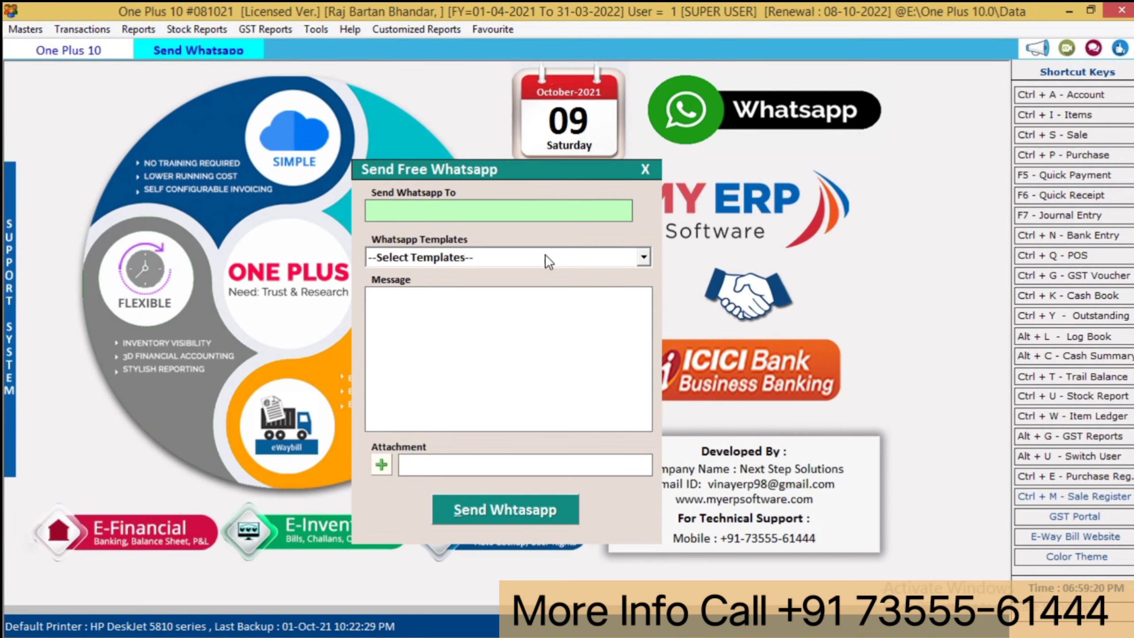
pyautogui.click(645, 169)
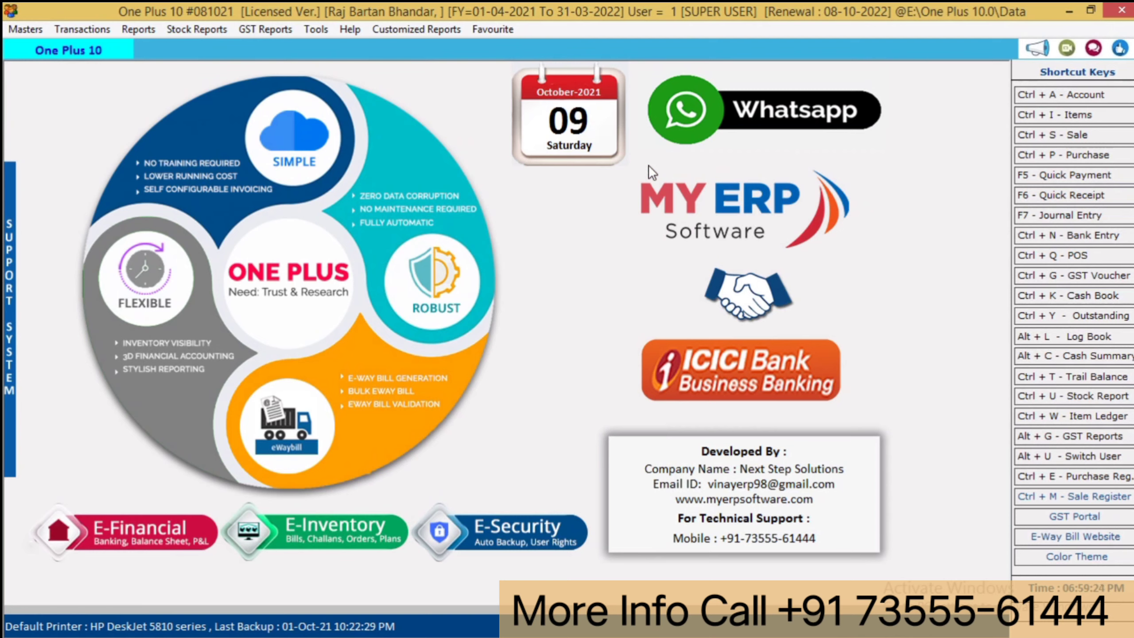
pyautogui.click(78, 31)
pyautogui.moveTo(30, 34)
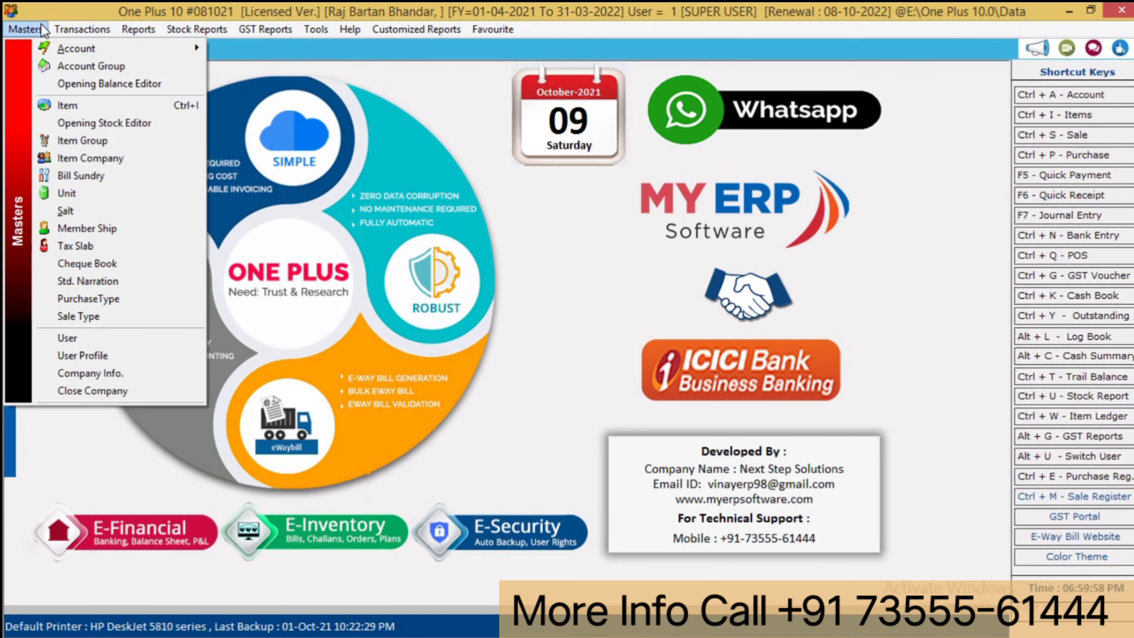
# - Choose Item under Masters to show the empty List of Items
pyautogui.click(112, 105)
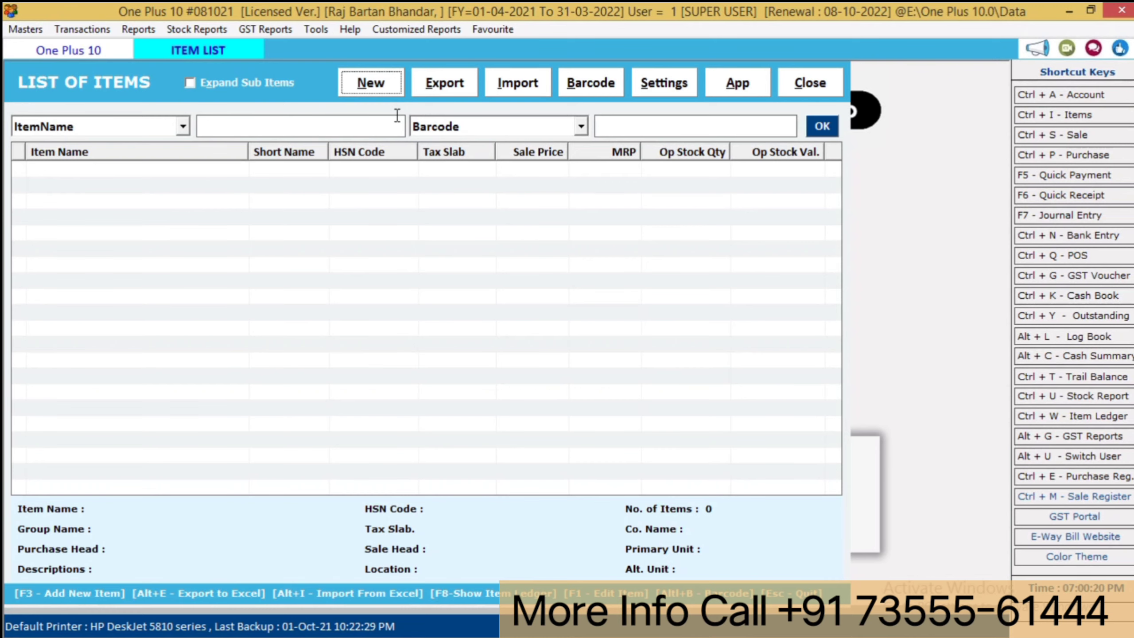
# - Start a new item named 'Glass Set 10 Pcs'
pyautogui.press('F3')
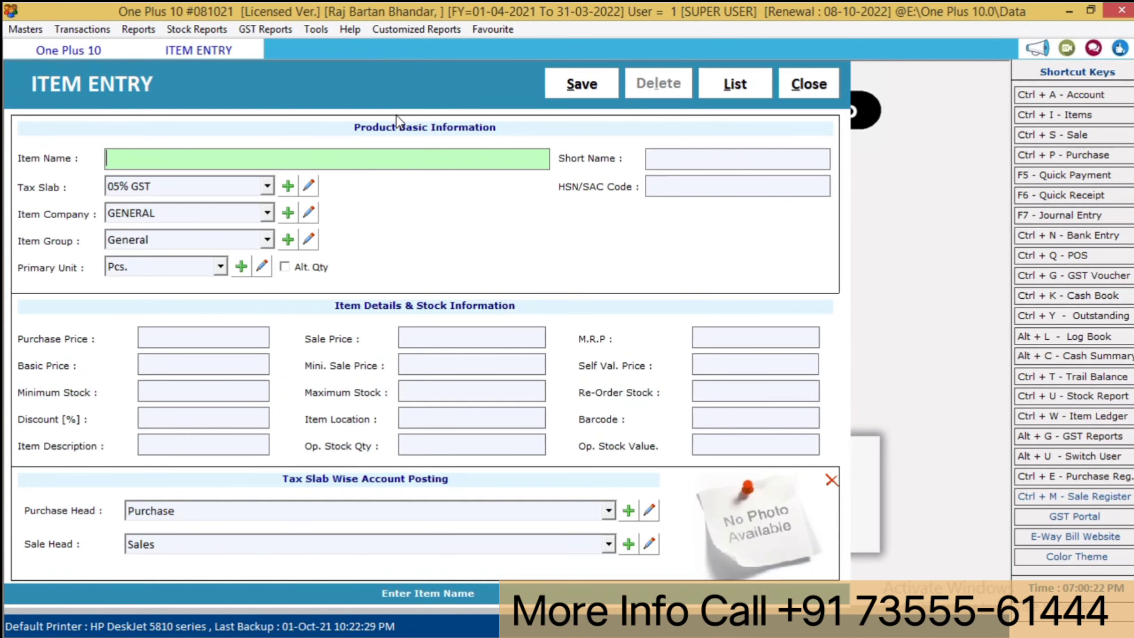
pyautogui.write('glass e')
pyautogui.press('BackSpace')
pyautogui.write('set')
pyautogui.press('Return')
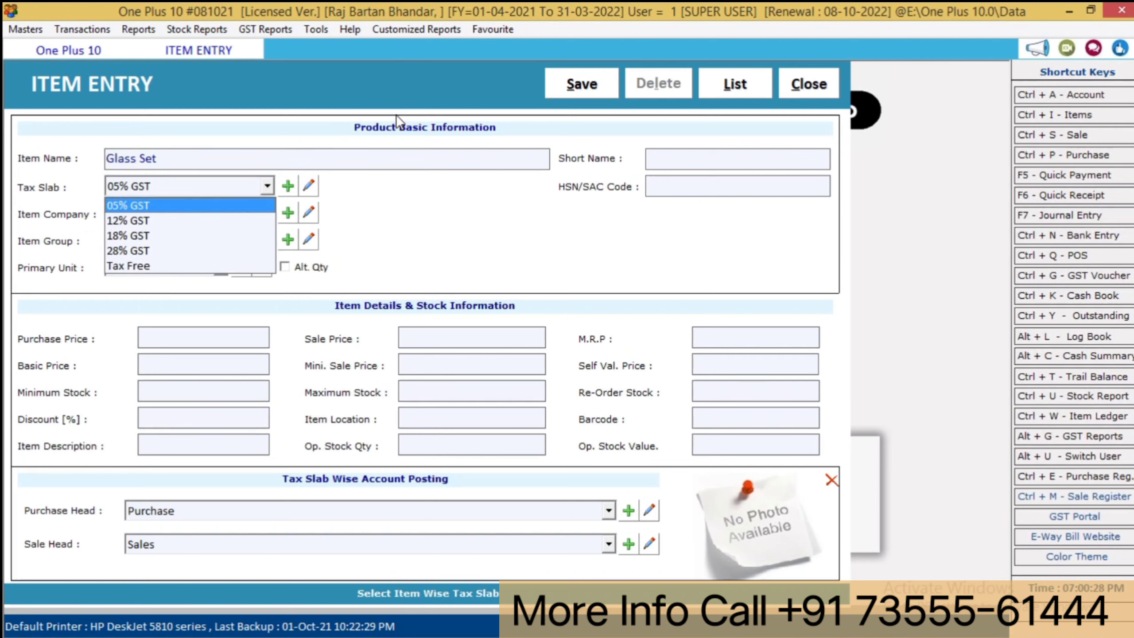
pyautogui.click(274, 157)
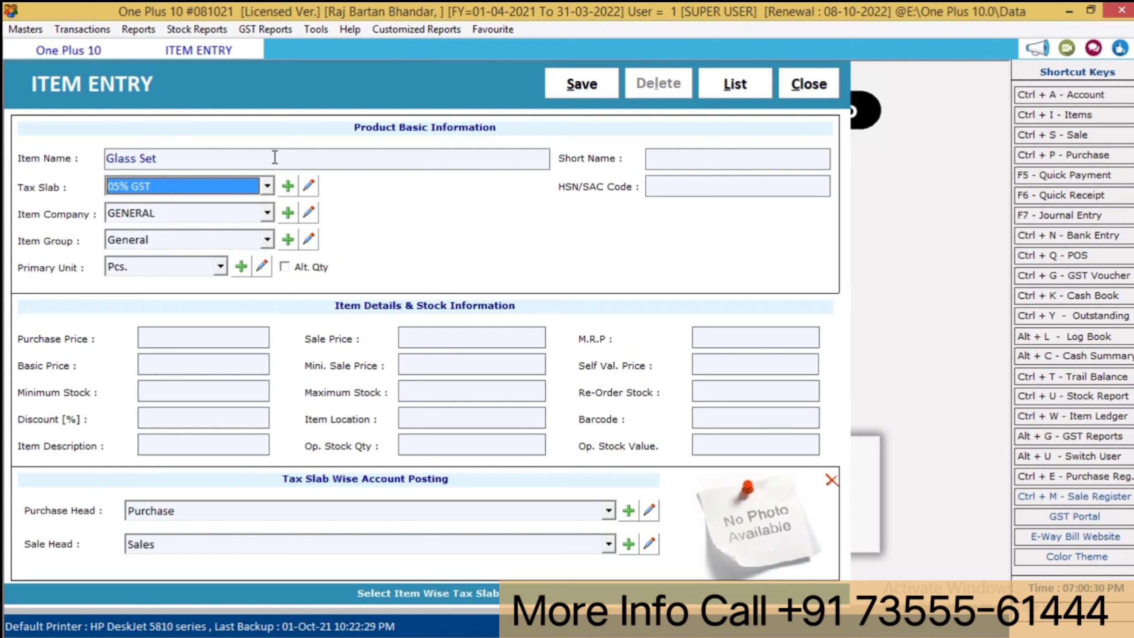
pyautogui.click(274, 157)
pyautogui.write('10 pcs')
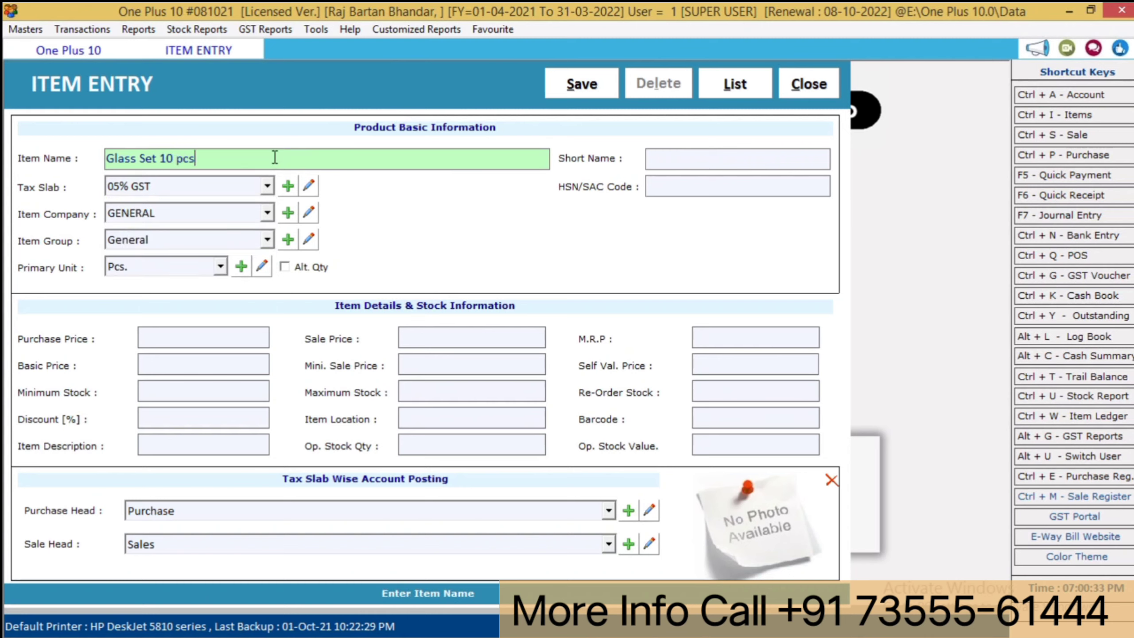
pyautogui.press('Return')
pyautogui.press('Return')
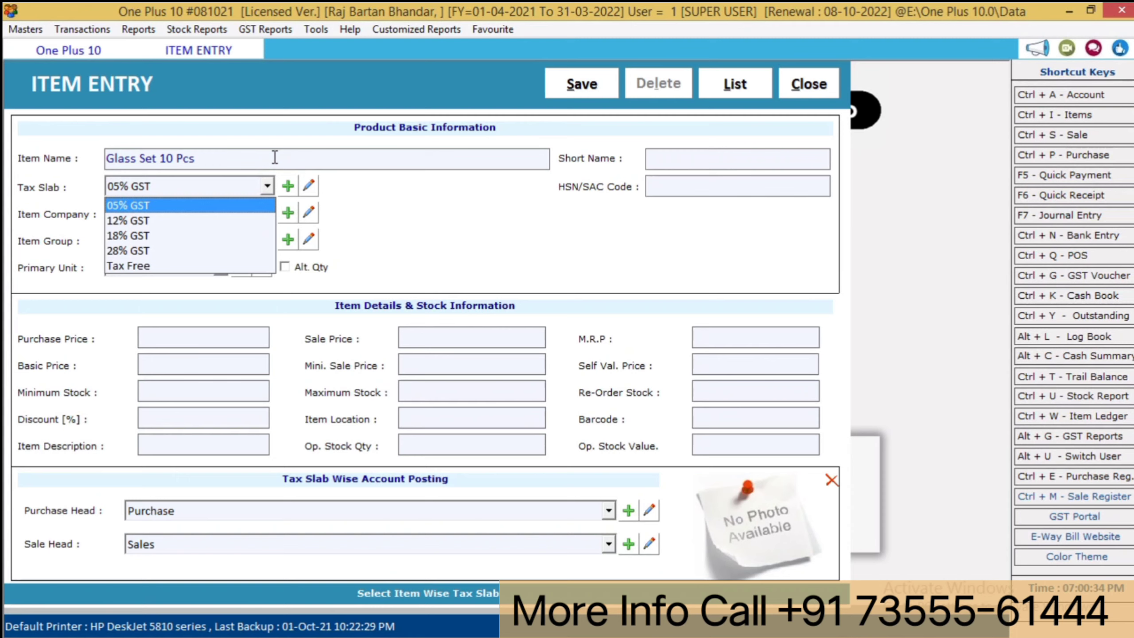
# - Give it the 12% GST tax slab, purchase price 100 and sale price 180
pyautogui.press('Down')
pyautogui.press('Down')
pyautogui.press('Down')
pyautogui.press('Down')
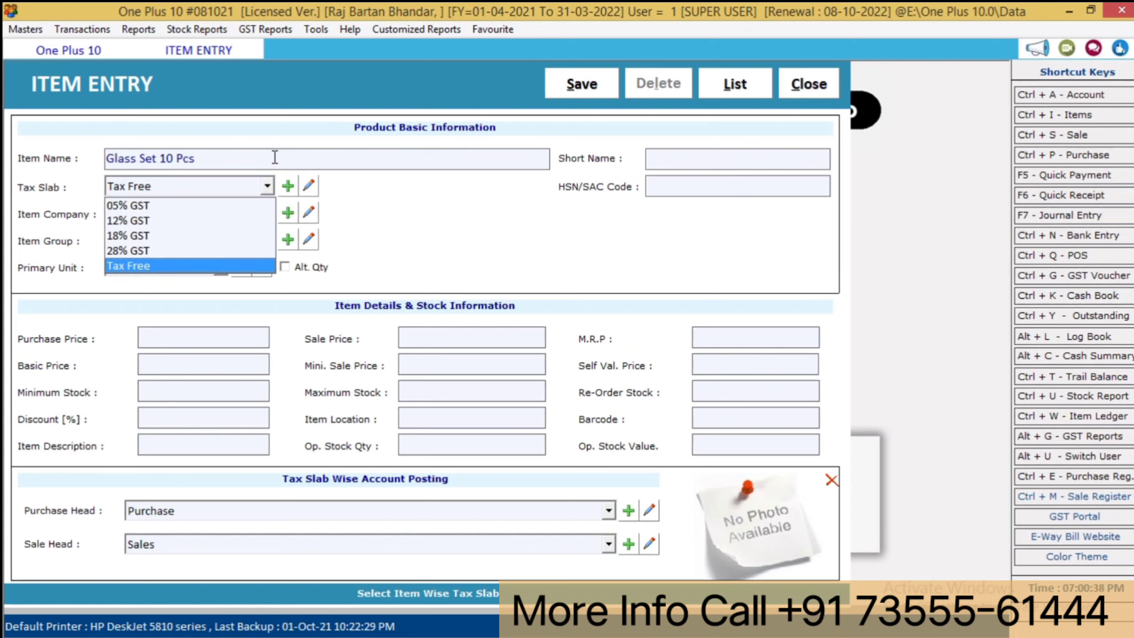
pyautogui.click(218, 190)
pyautogui.click(218, 191)
pyautogui.press('Up')
pyautogui.press('Up')
pyautogui.press('Up')
pyautogui.press('Return')
pyautogui.press('Return')
pyautogui.press('Return')
pyautogui.press('Return')
pyautogui.press('Return')
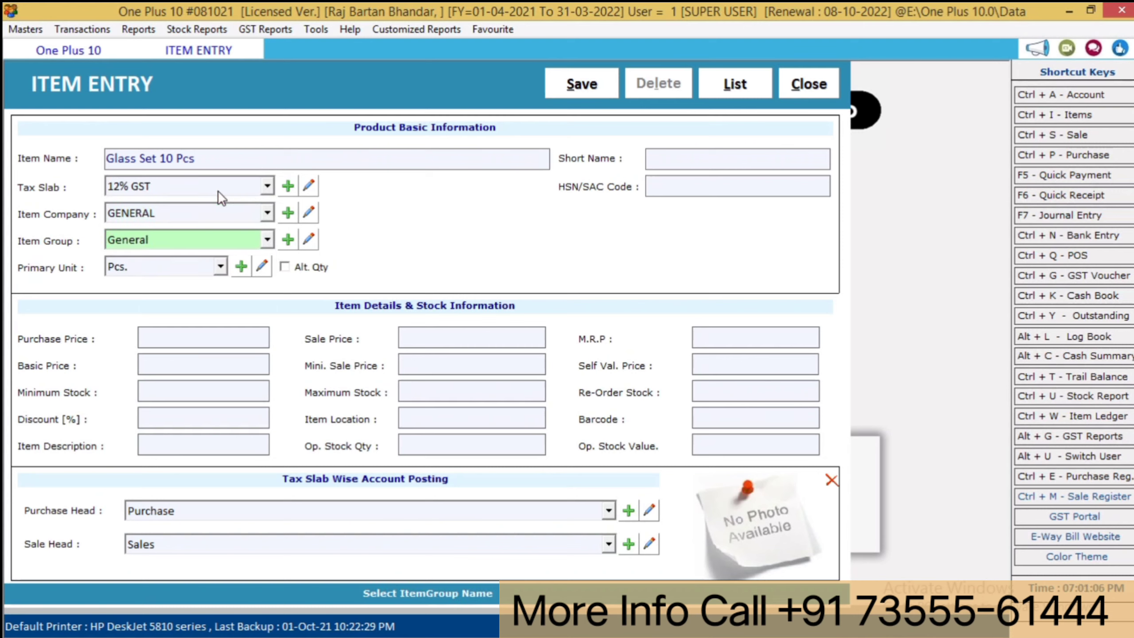
pyautogui.press('Return')
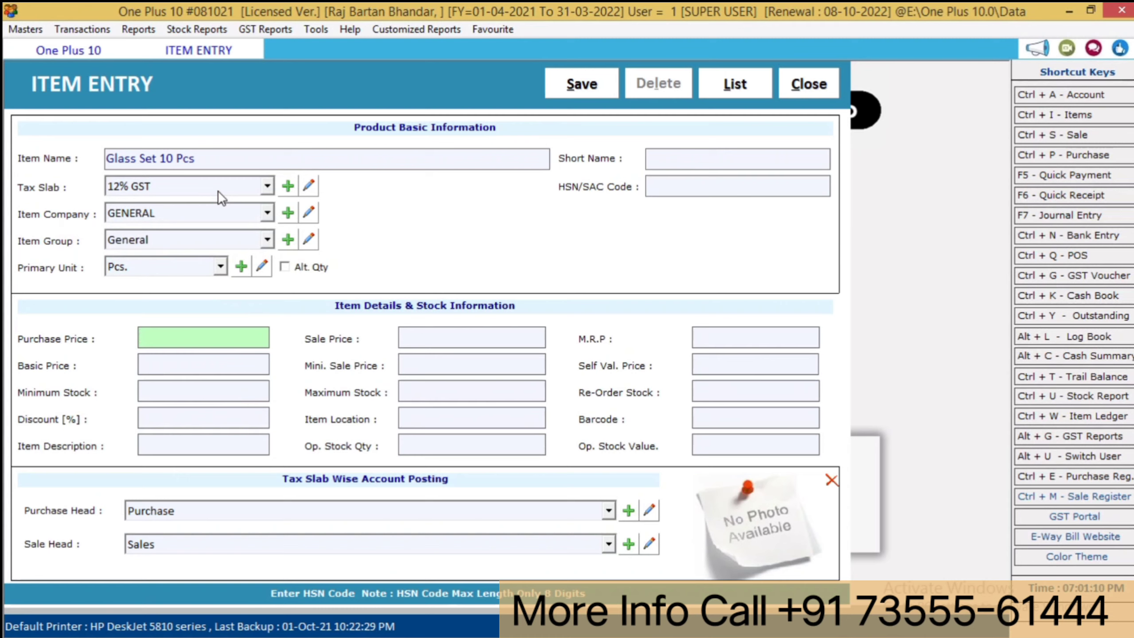
pyautogui.write('100')
pyautogui.press('Return')
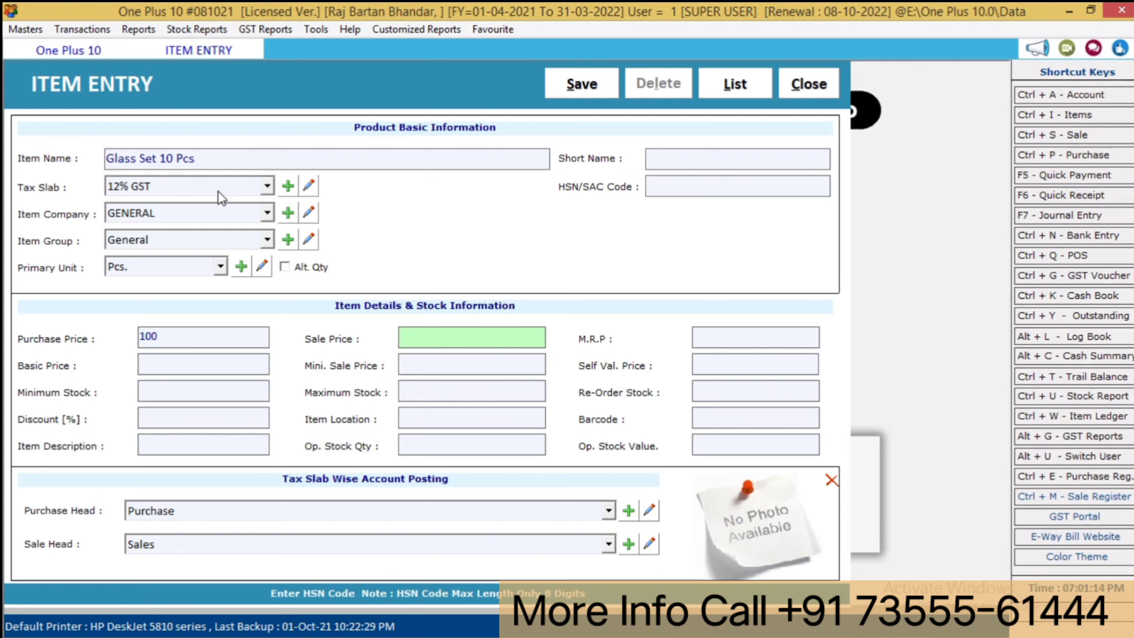
pyautogui.write('180')
pyautogui.press('Return')
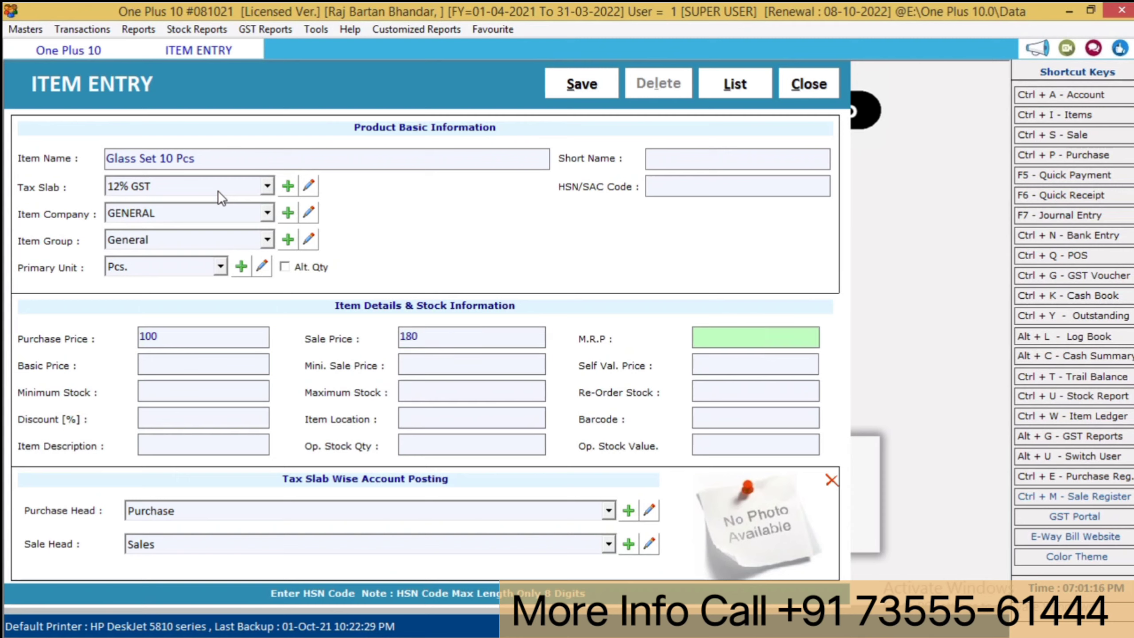
# - Save Glass Set 10 Pcs, check it in the item list, and close back to the dashboard
pyautogui.hotkey('alt', 's')
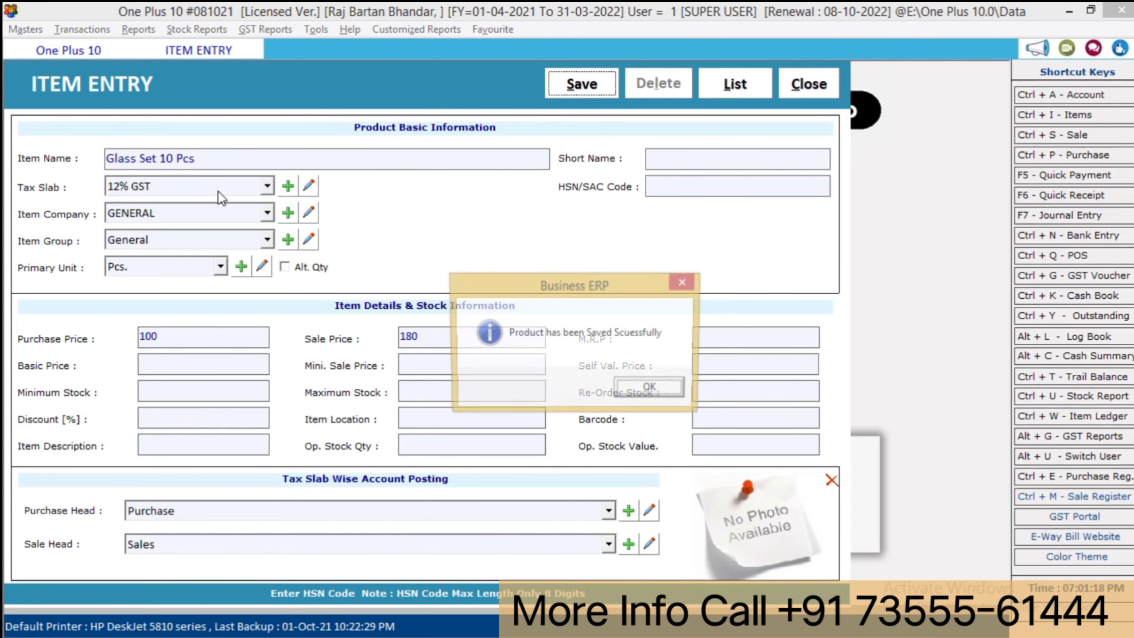
pyautogui.press('Return')
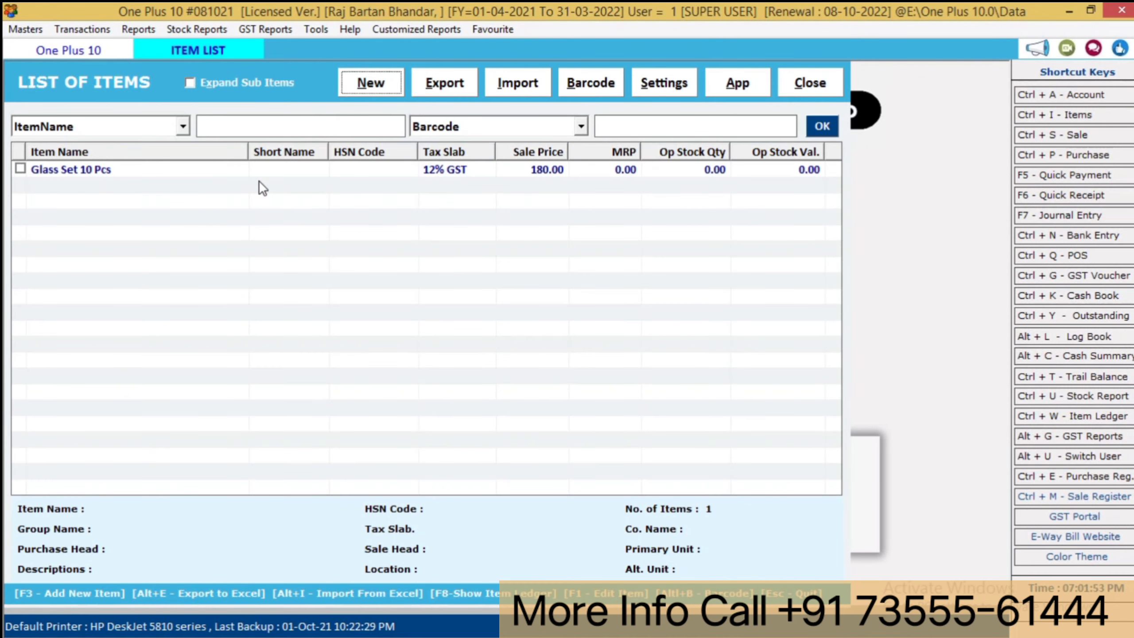
pyautogui.doubleClick(277, 176)
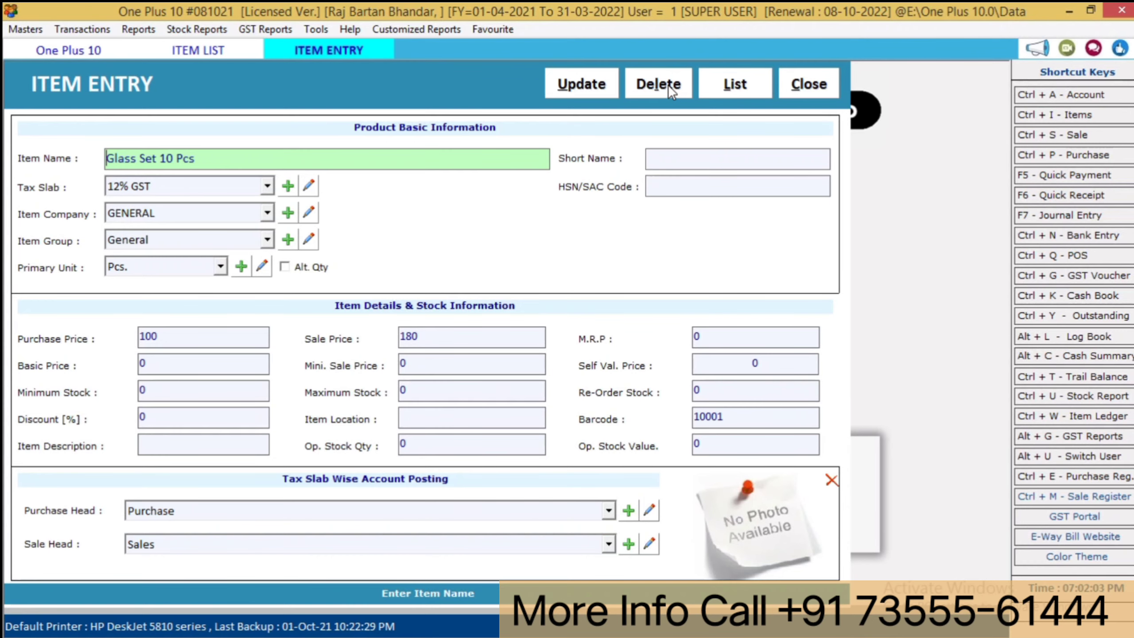
pyautogui.press('Escape')
pyautogui.press('Return')
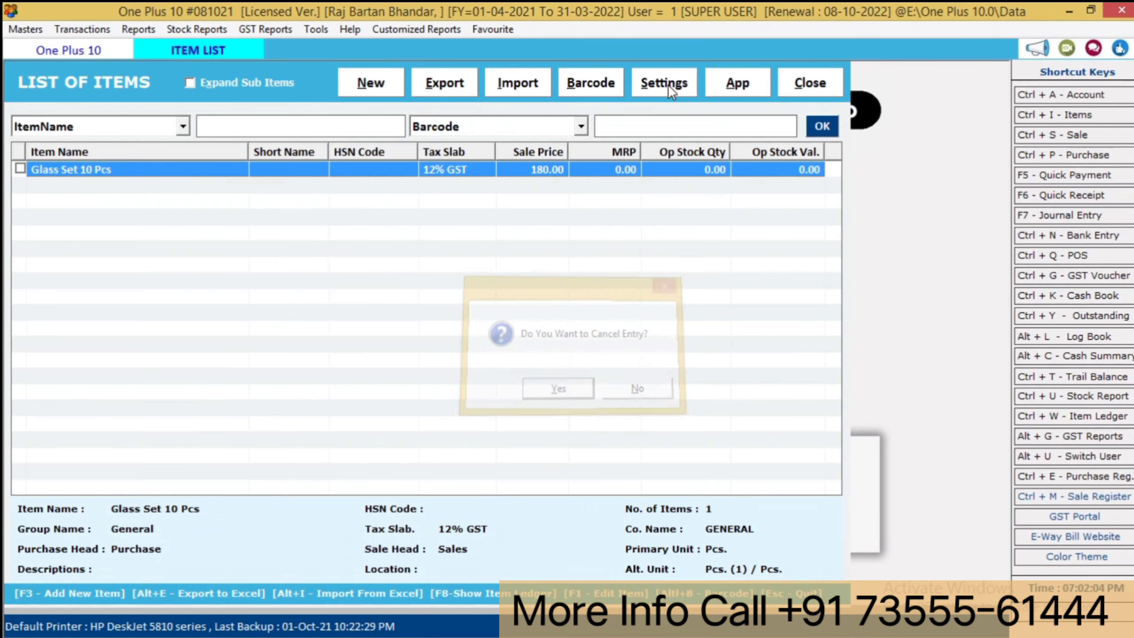
pyautogui.press('Escape')
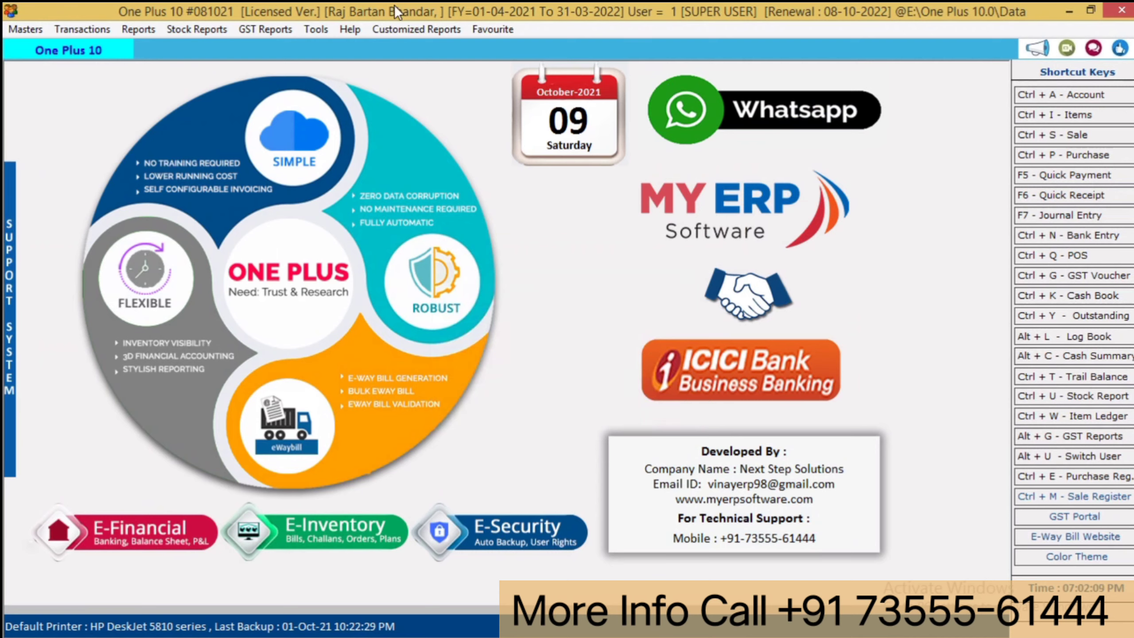
# - Open the List of Items and its Subitem Master settings
pyautogui.click(82, 25)
pyautogui.moveTo(21, 36)
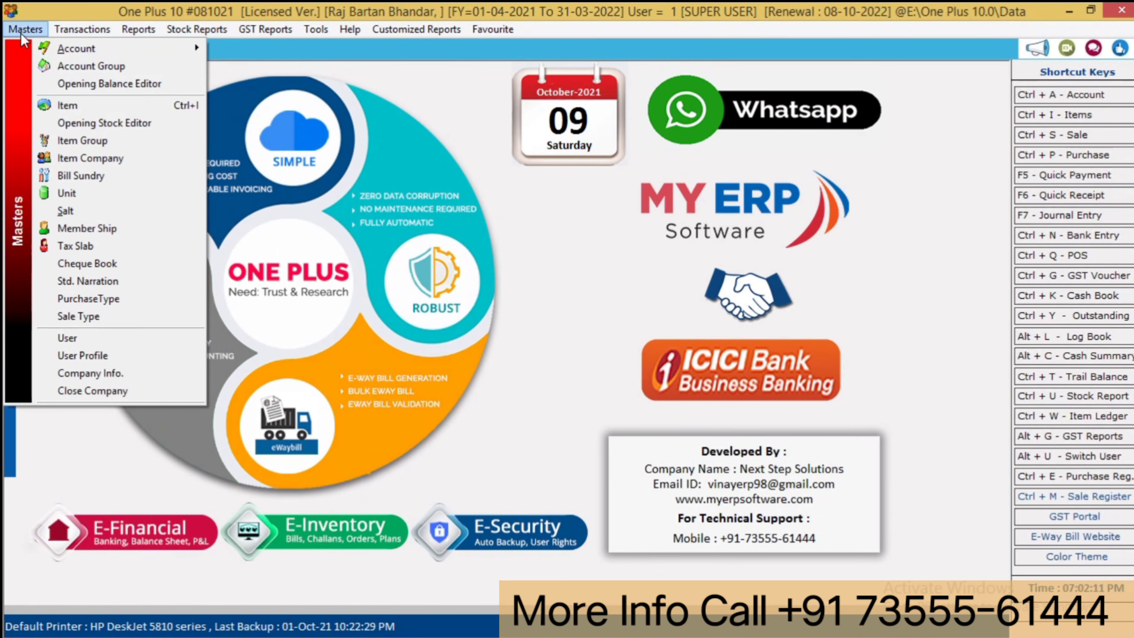
pyautogui.click(53, 108)
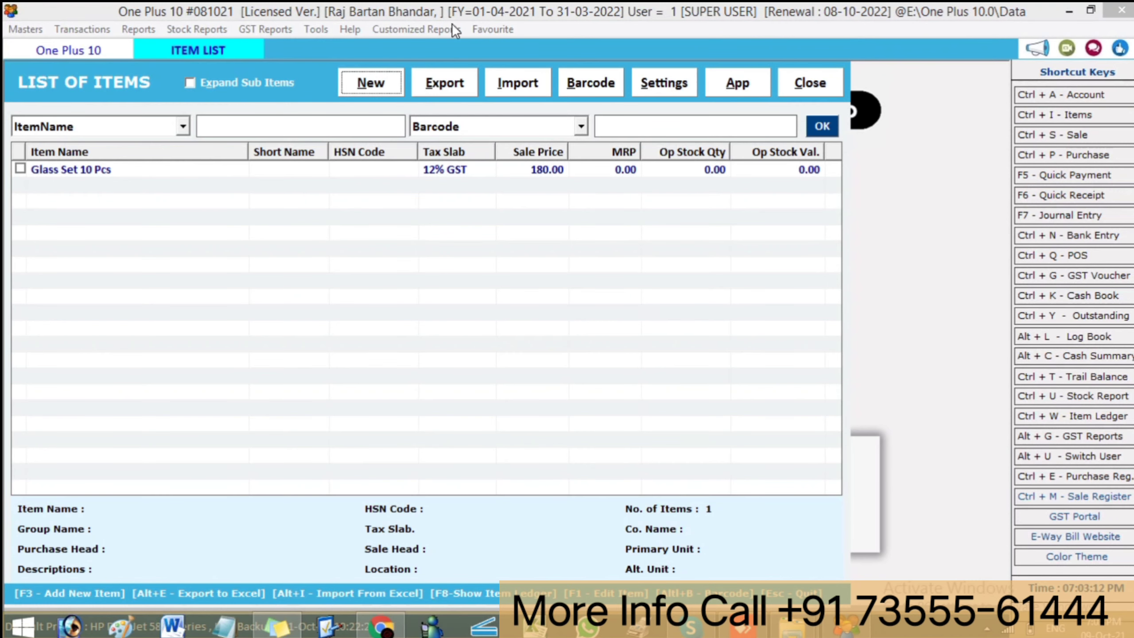
pyautogui.click(679, 84)
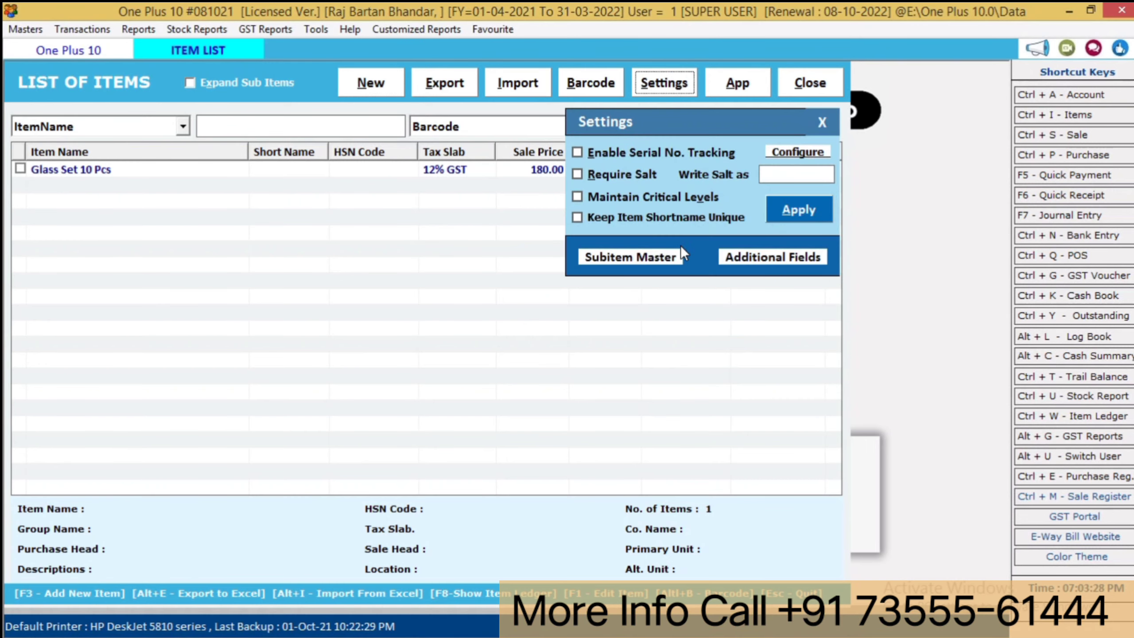
pyautogui.click(626, 254)
# - Set 2 sub items titled 'size' and 'colour', then apply the item settings
pyautogui.write('1')
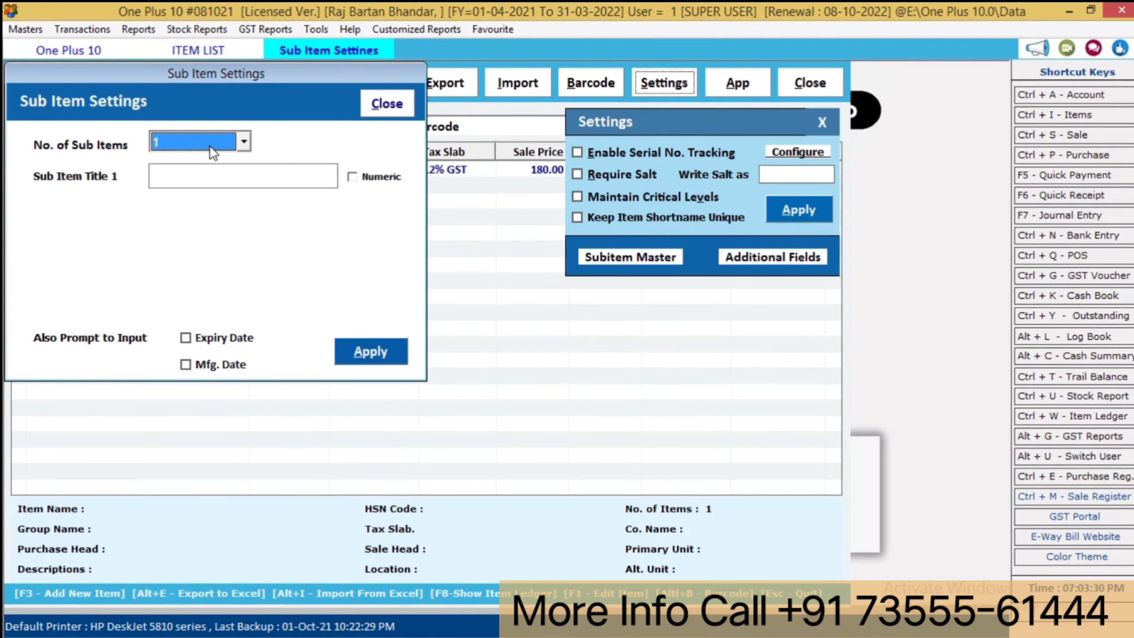
pyautogui.write('2')
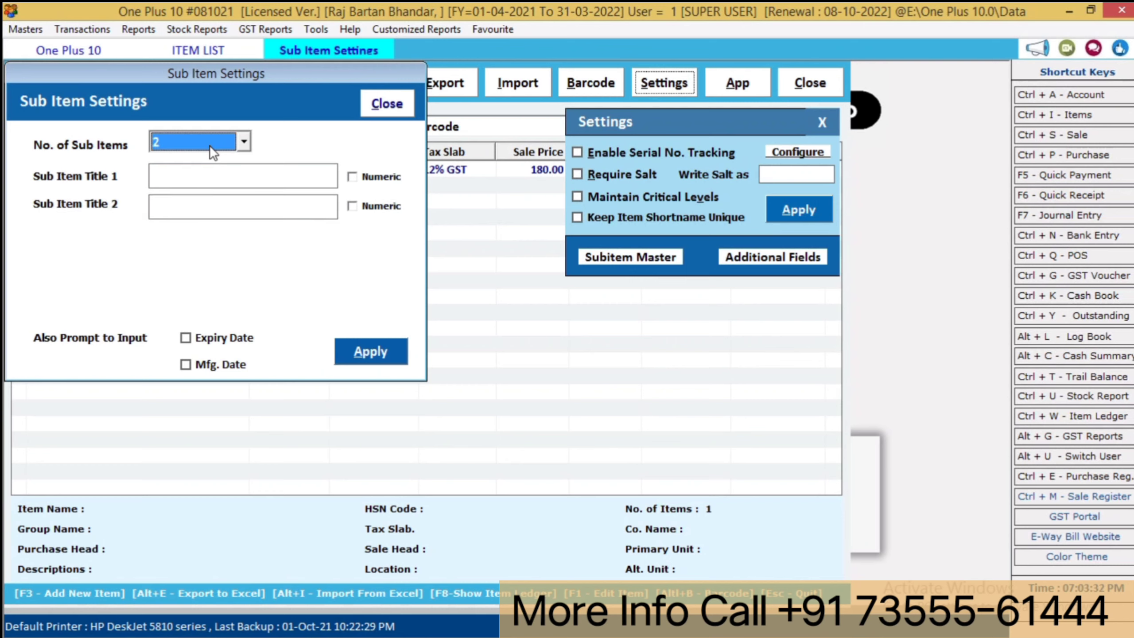
pyautogui.press('Return')
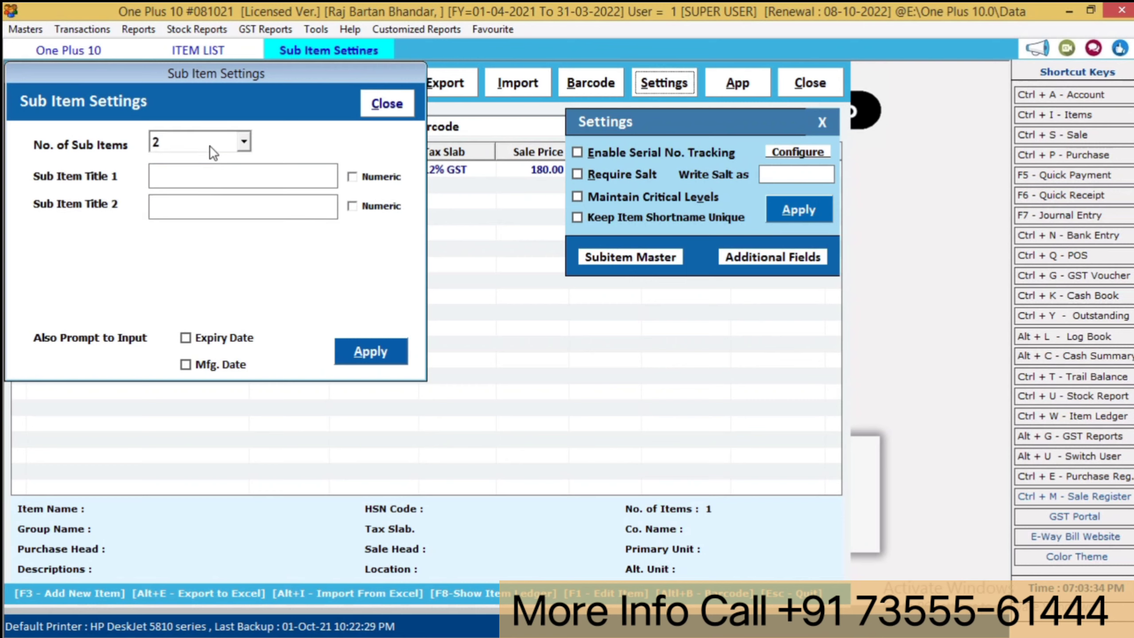
pyautogui.write('size')
pyautogui.press('Return')
pyautogui.write('colour')
pyautogui.press('Return')
pyautogui.press('Return')
pyautogui.press('Return')
pyautogui.press('Return')
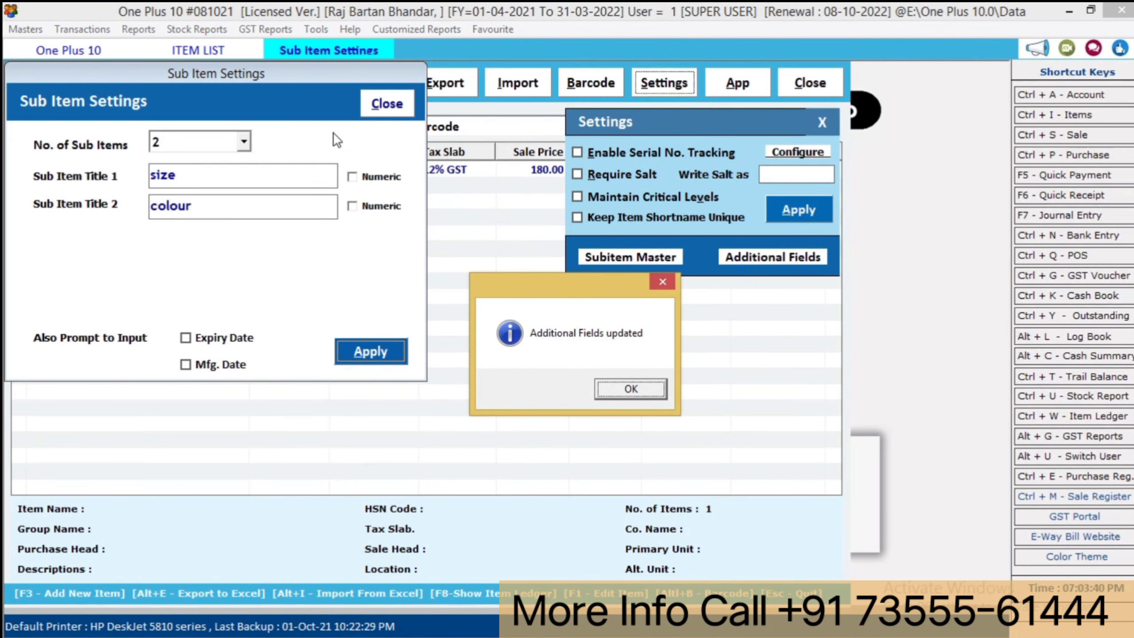
pyautogui.click(639, 383)
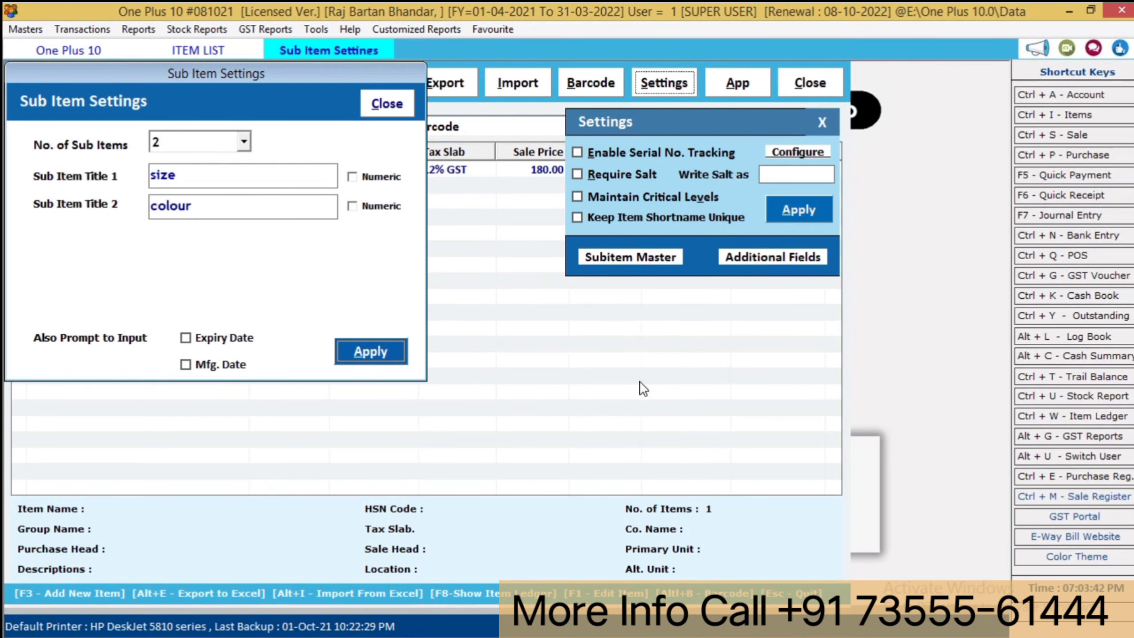
pyautogui.click(386, 104)
pyautogui.click(785, 213)
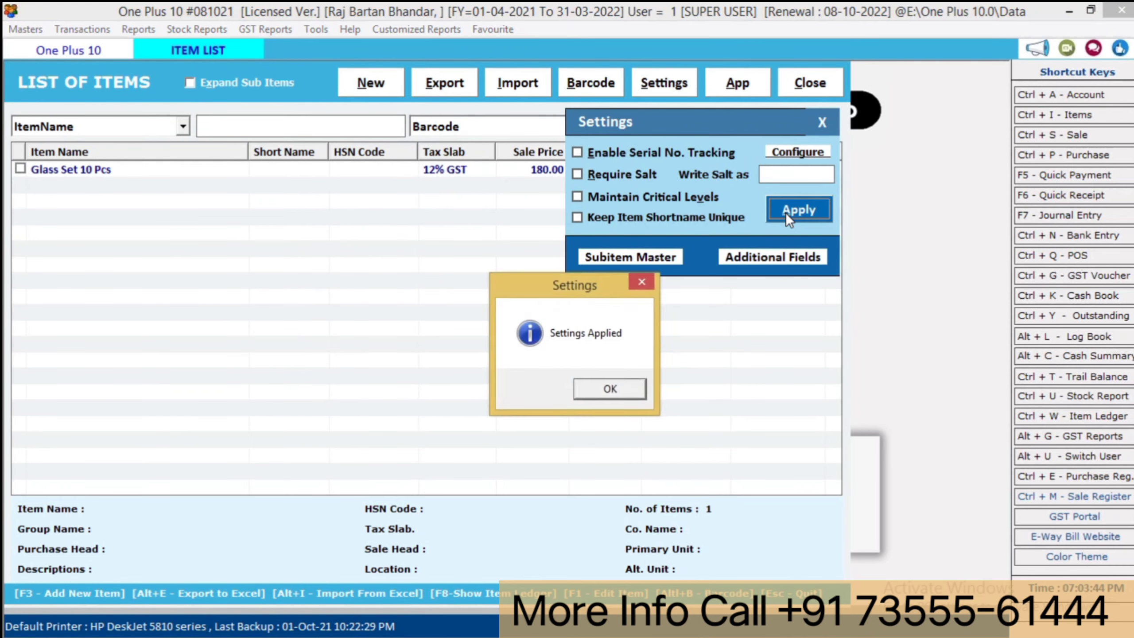
pyautogui.press('Return')
# - Start new item 'Kadahi' with 12% GST, GENERAL company, General group, and batch tracking on
pyautogui.click(358, 85)
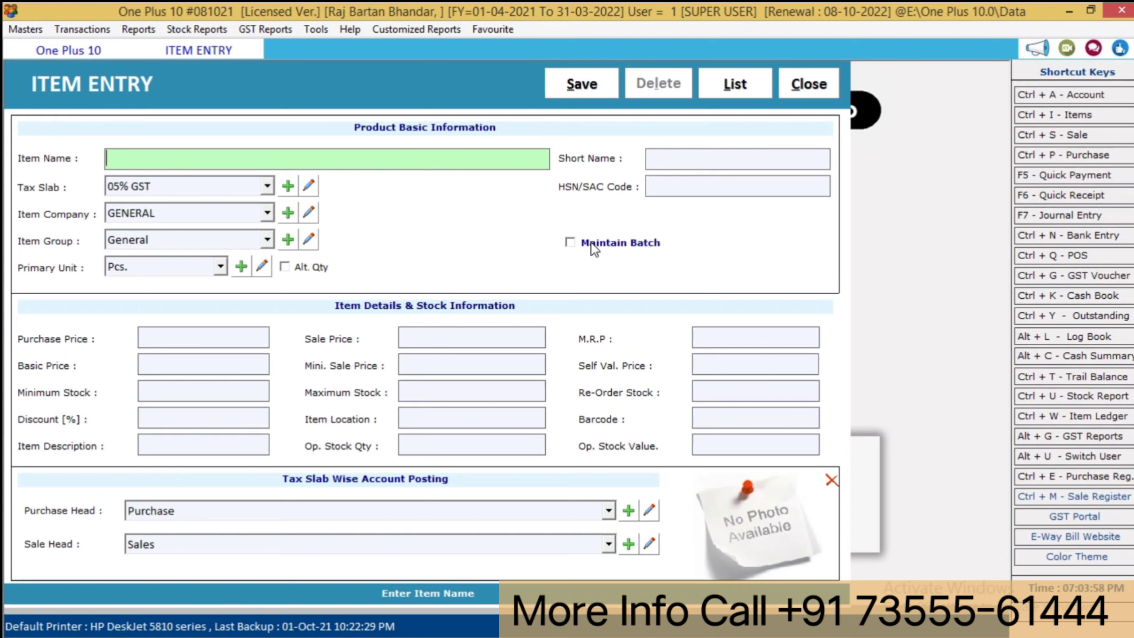
pyautogui.write('kadahi')
pyautogui.press('Return')
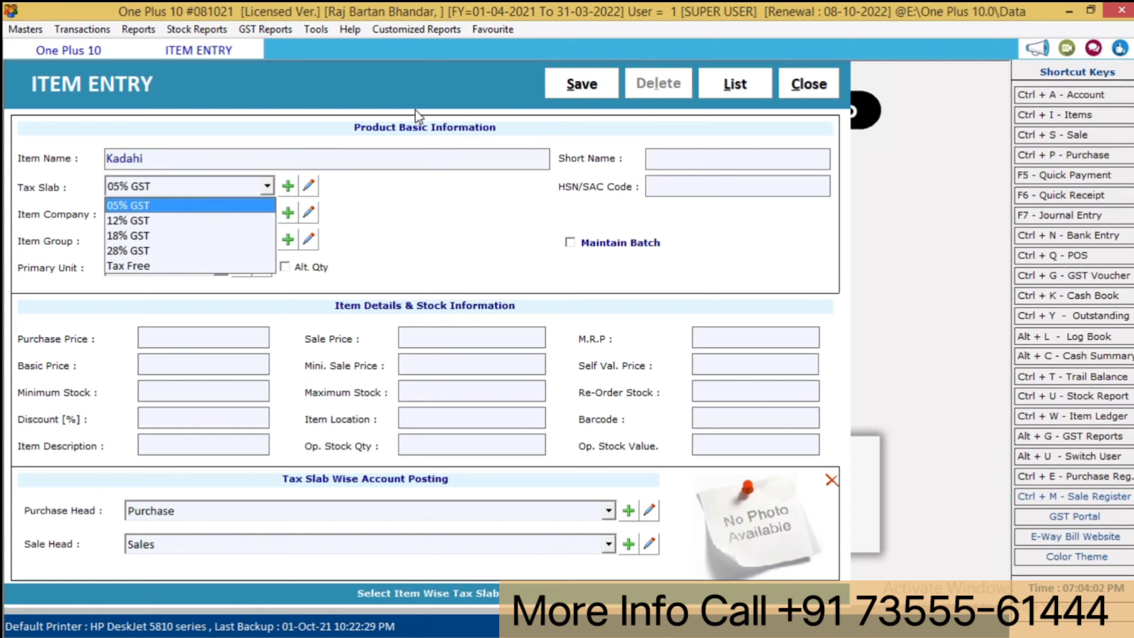
pyautogui.press('Down')
pyautogui.press('Return')
pyautogui.press('Return')
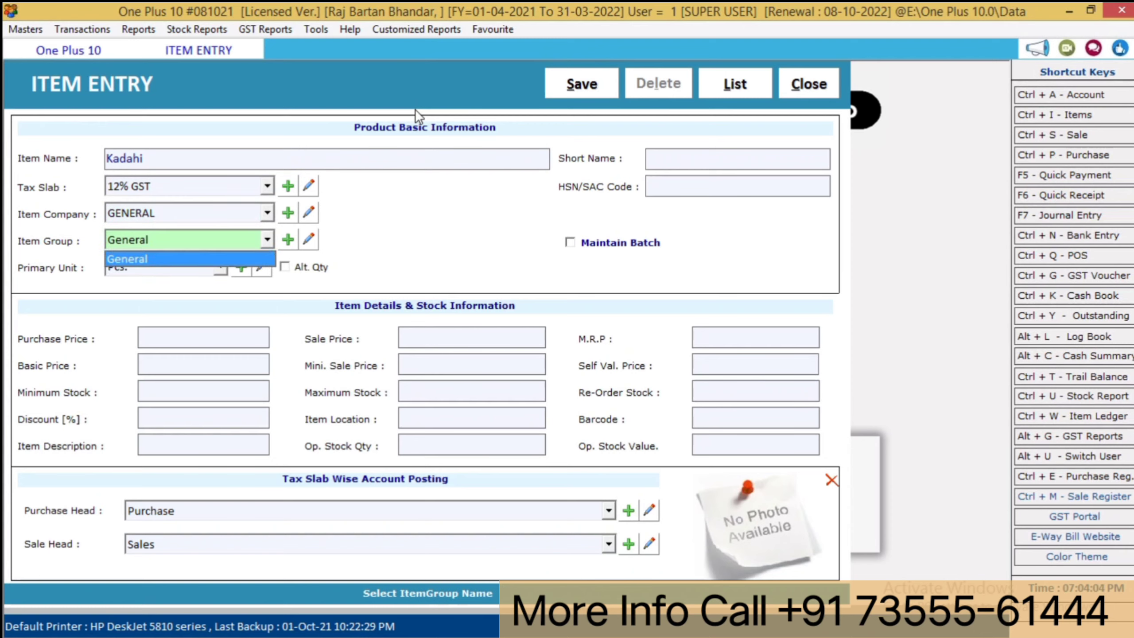
pyautogui.press('Return')
pyautogui.press('Return')
pyautogui.press('Return')
pyautogui.press('Return')
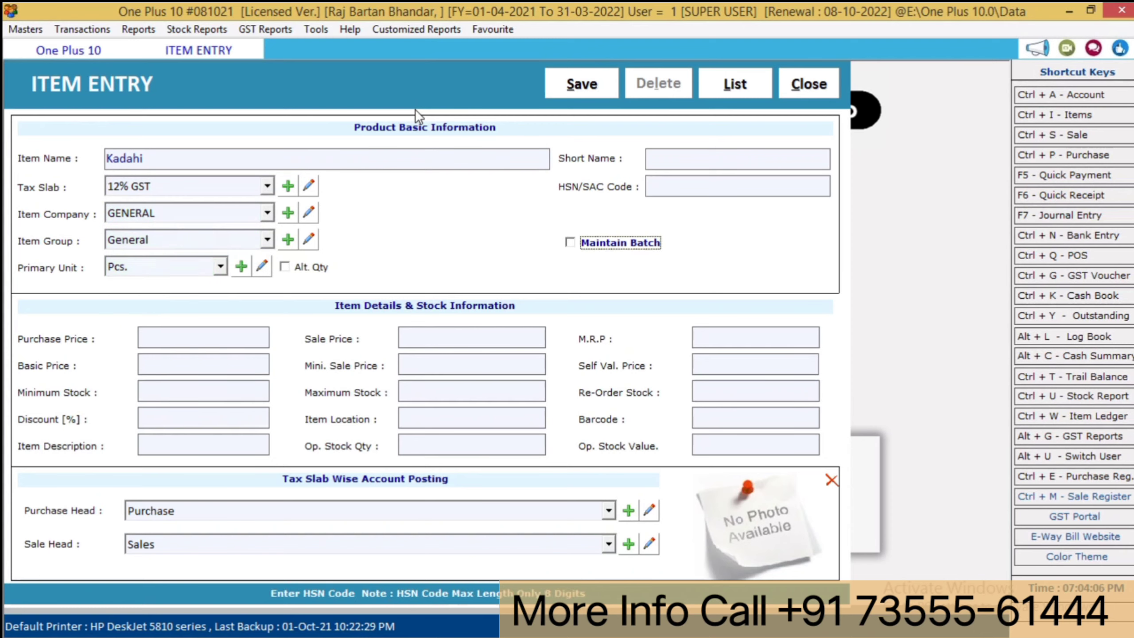
pyautogui.press('space')
pyautogui.press('Return')
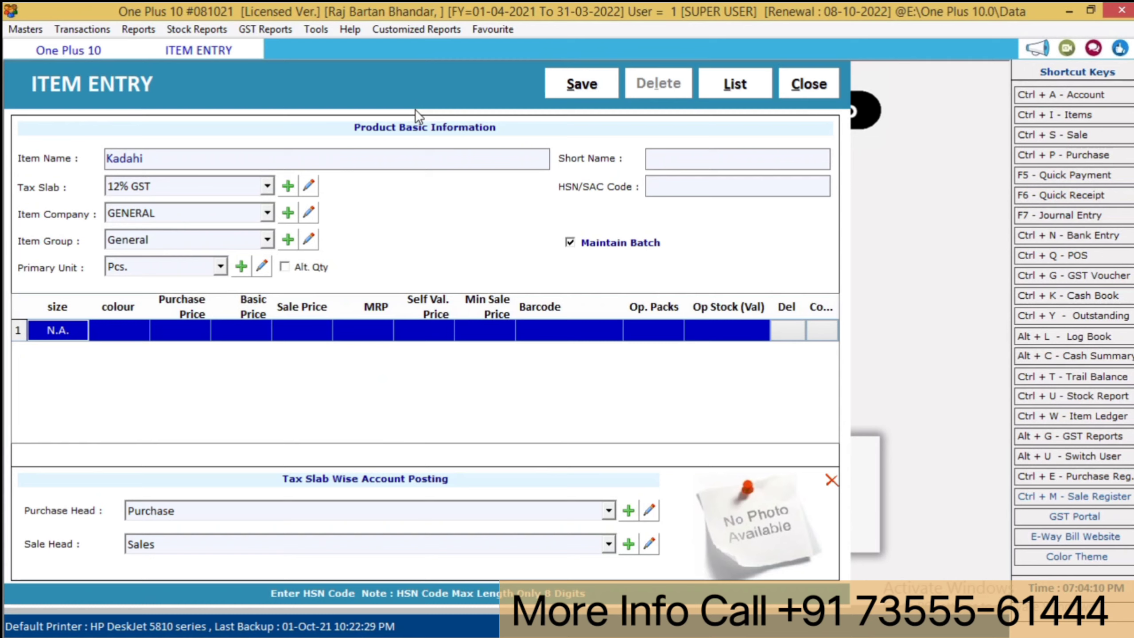
# - Enter the first Kadahi batch row: size big, colour na, purchase 1500, sale 1700
pyautogui.write('big')
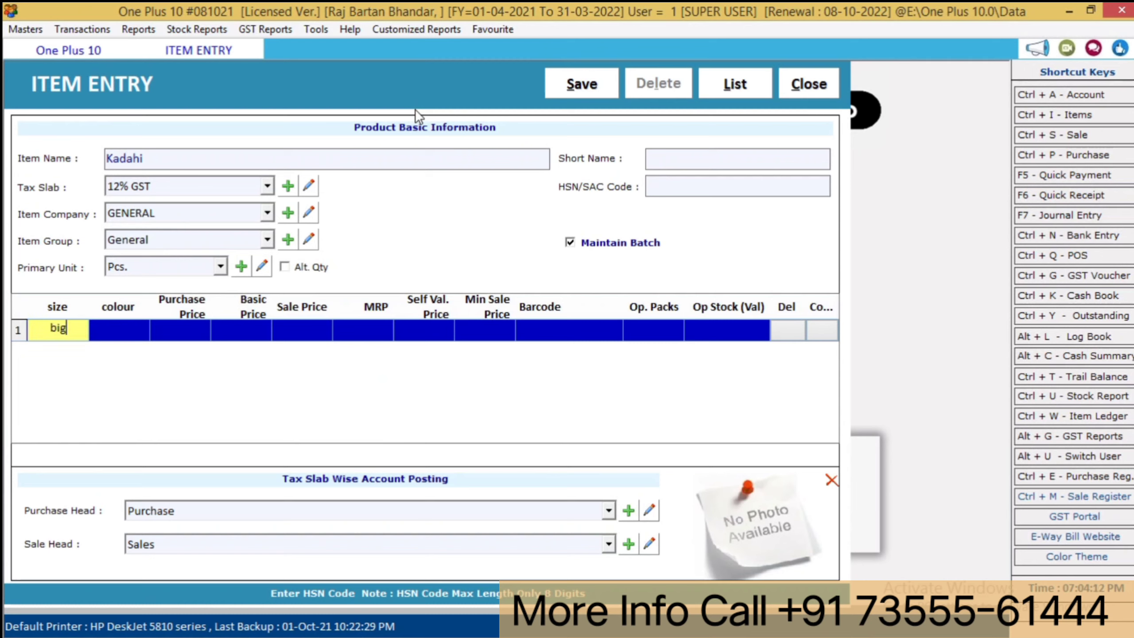
pyautogui.press('Return')
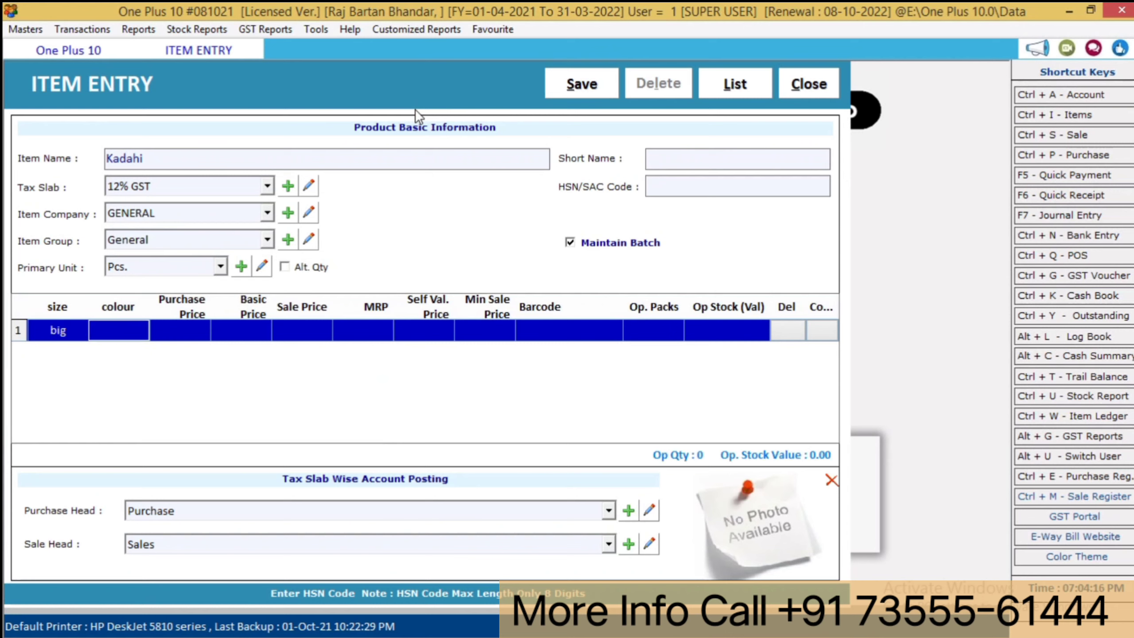
pyautogui.write('na')
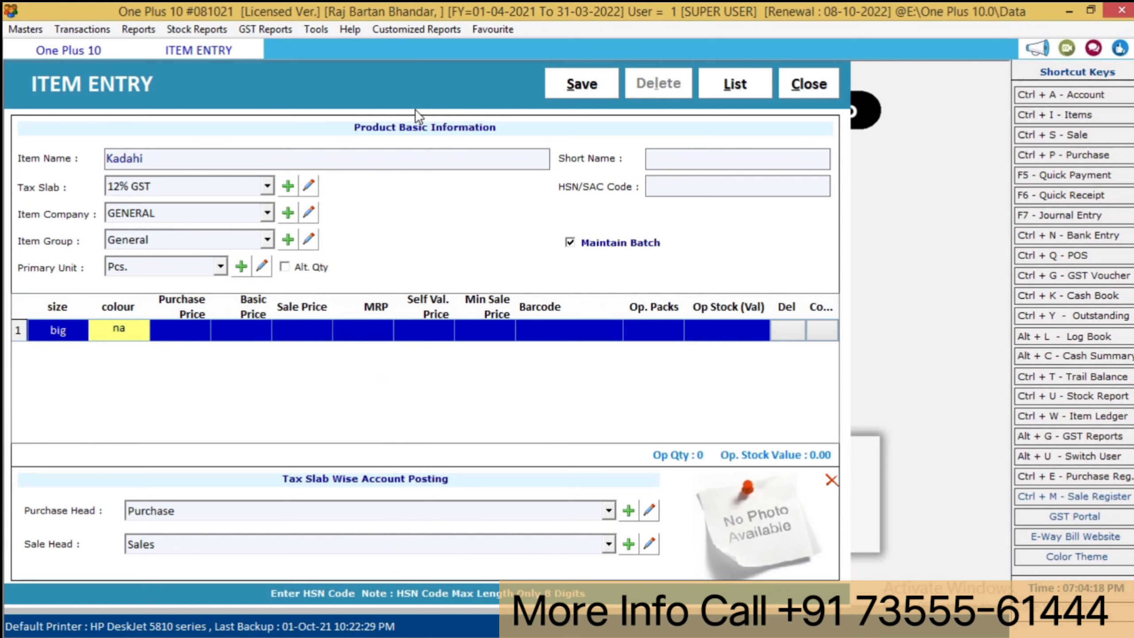
pyautogui.press('Return')
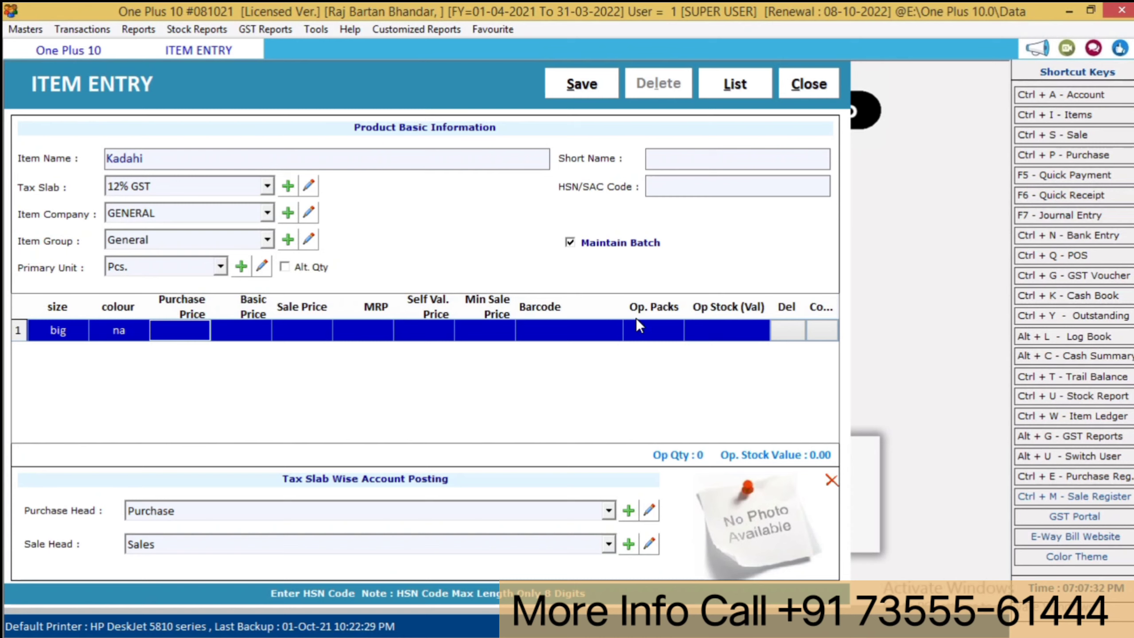
pyautogui.write('1')
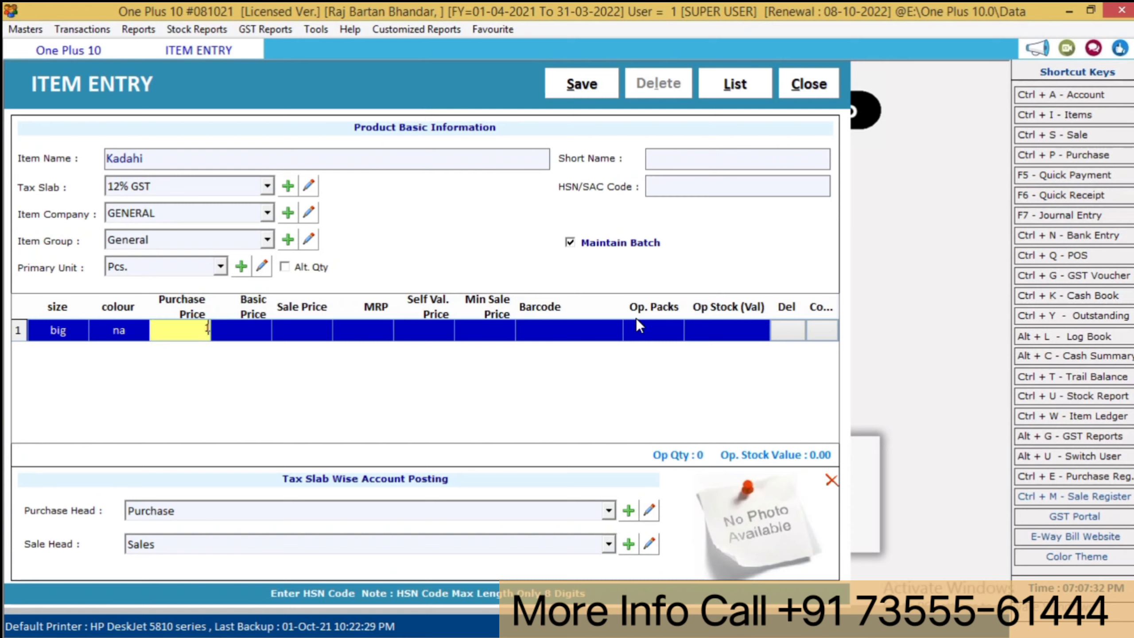
pyautogui.write('500')
pyautogui.press('Return')
pyautogui.press('Return')
pyautogui.write('1700')
pyautogui.press('Return')
pyautogui.press('Return')
pyautogui.press('Return')
pyautogui.press('Return')
pyautogui.press('Return')
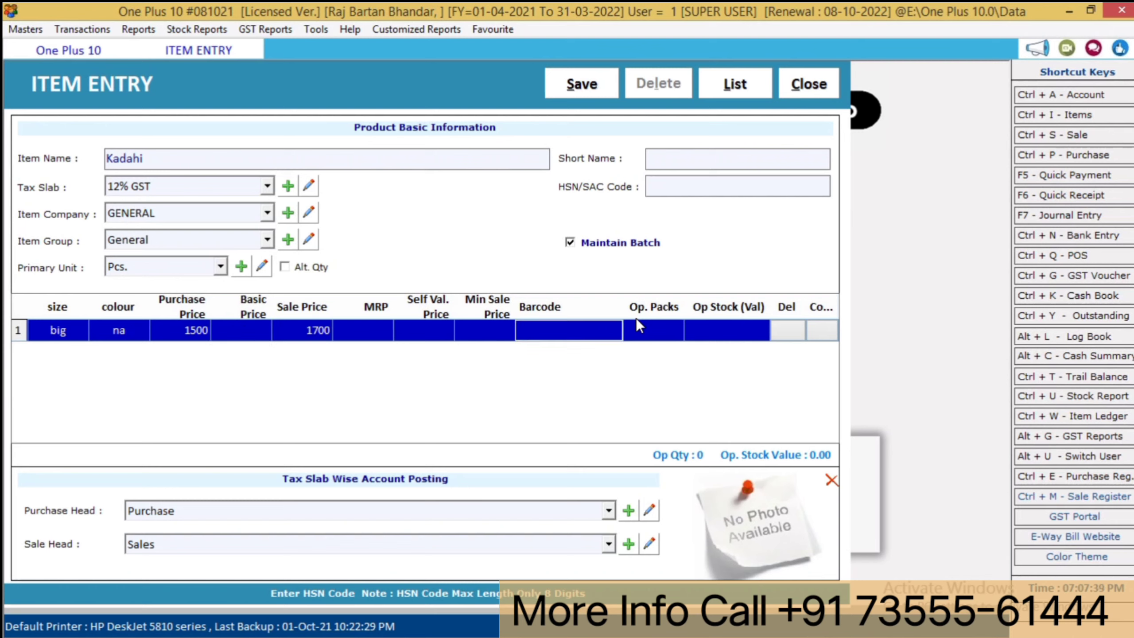
# - Add a second batch row: size medium, colour na, purchase 800, sale 900
pyautogui.press('Return')
pyautogui.press('Return')
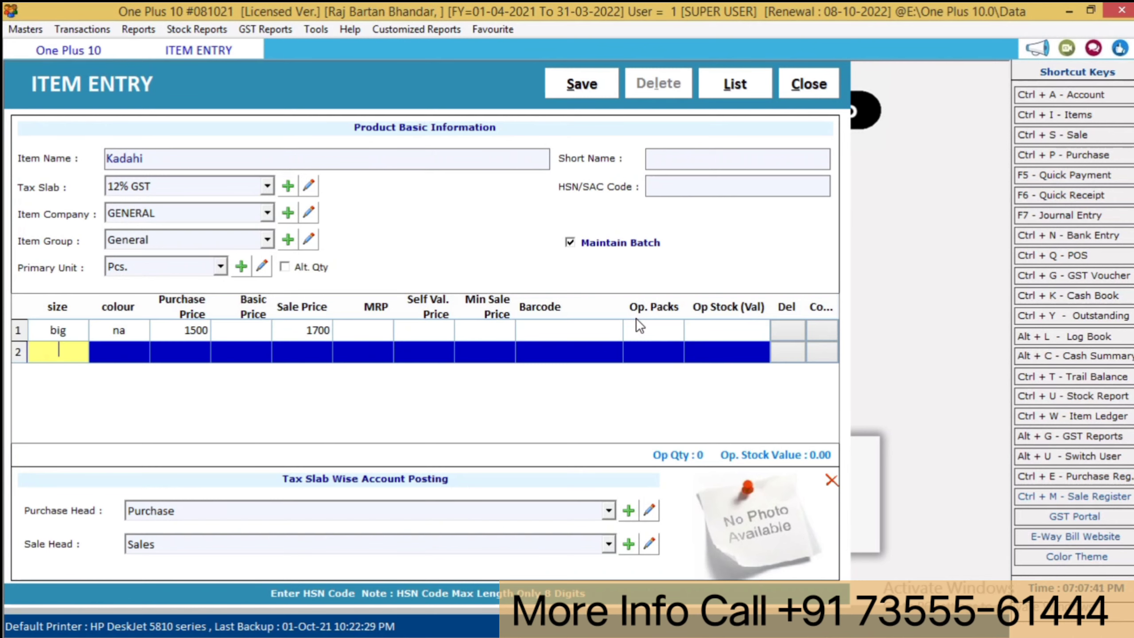
pyautogui.write('medium')
pyautogui.press('Return')
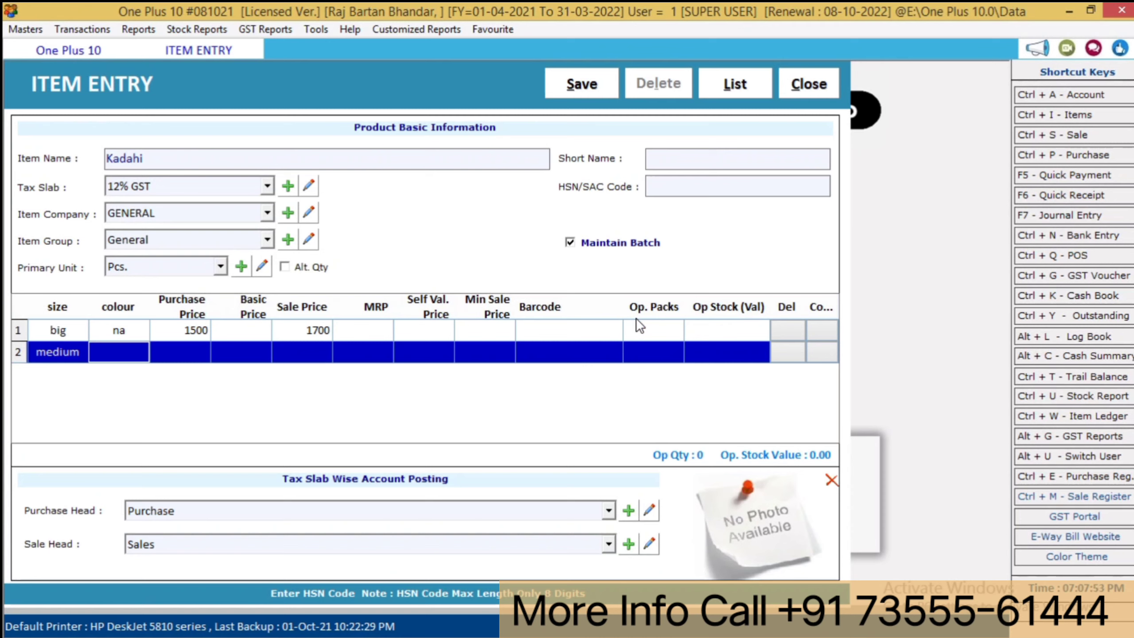
pyautogui.write('na')
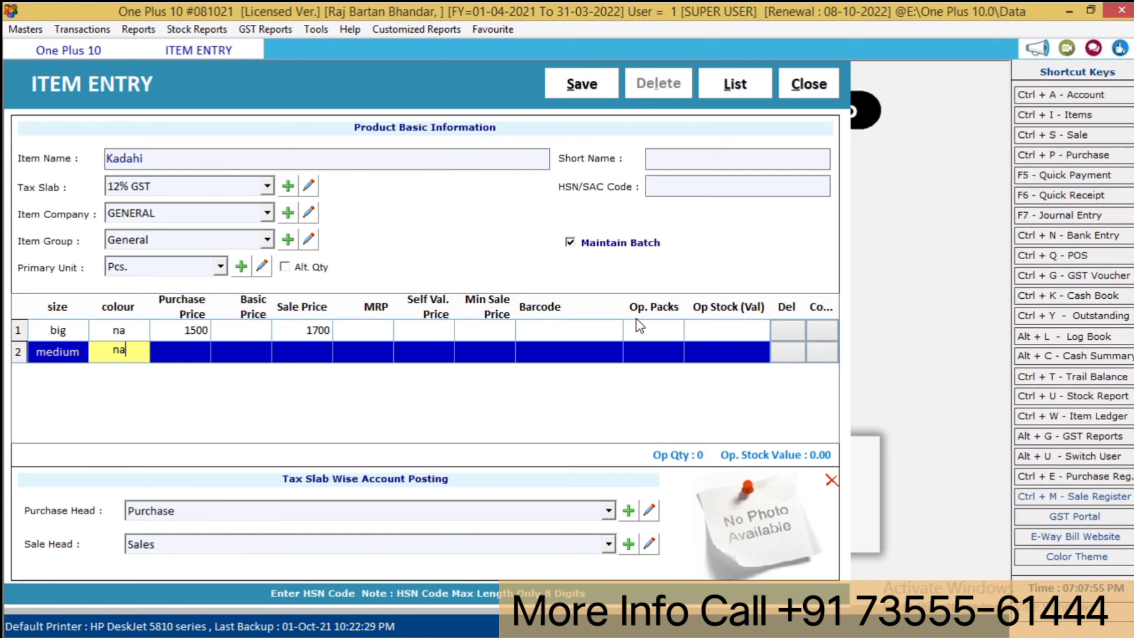
pyautogui.press('Return')
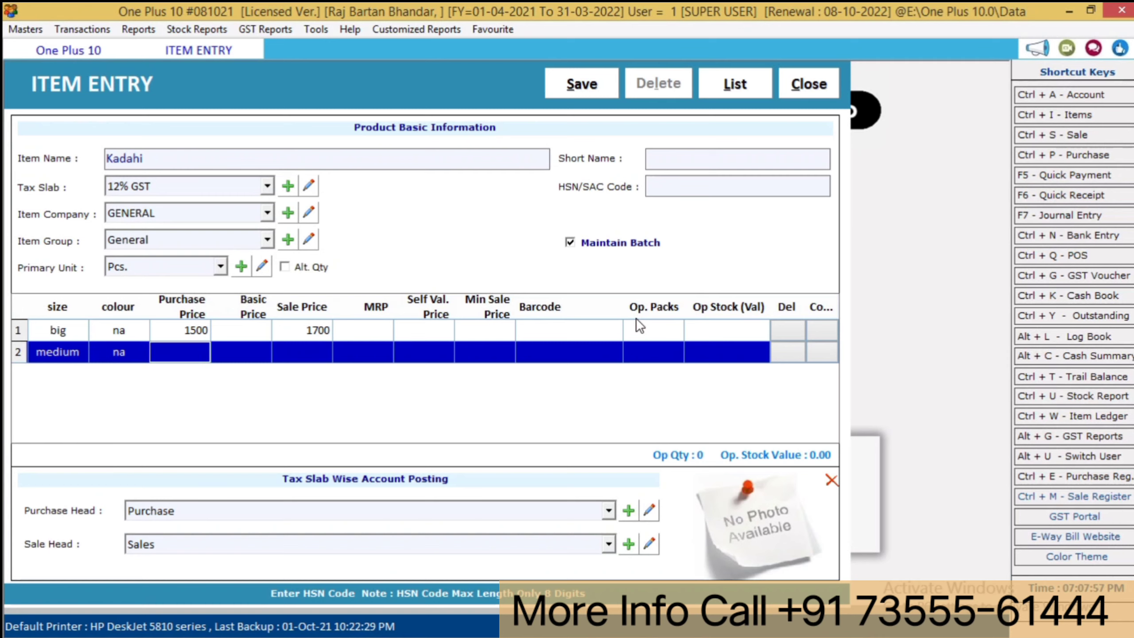
pyautogui.write('800')
pyautogui.press('Return')
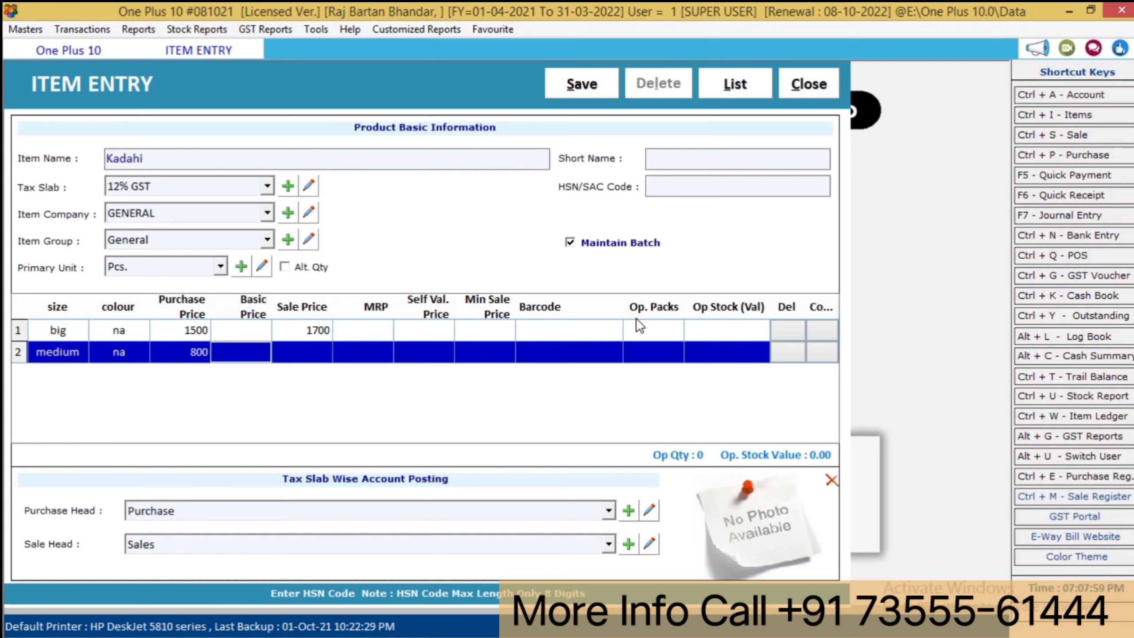
pyautogui.press('Return')
pyautogui.write('900')
pyautogui.press('Return')
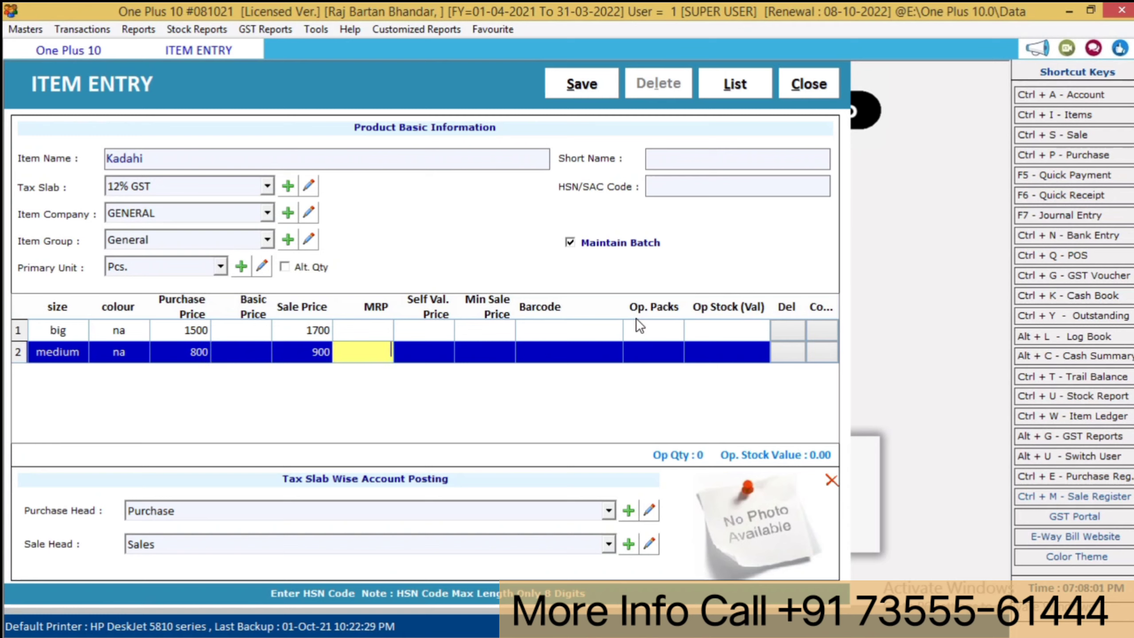
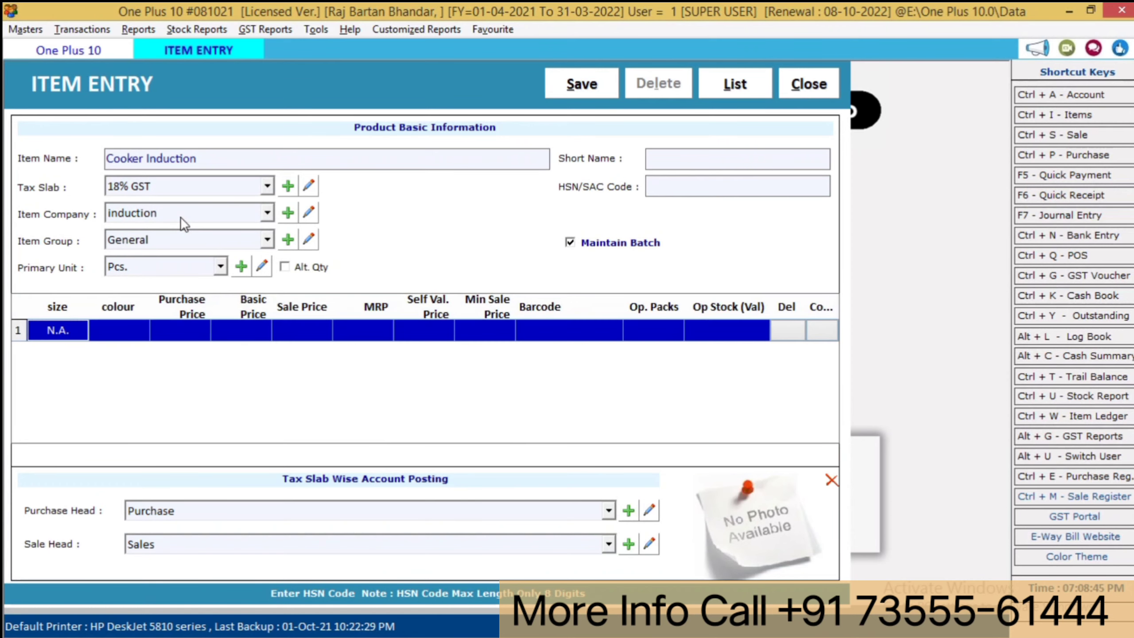
# - Fill the first Cooker Induction batch row: size small, colour red, purchase 800, sale 1000
pyautogui.write('small')
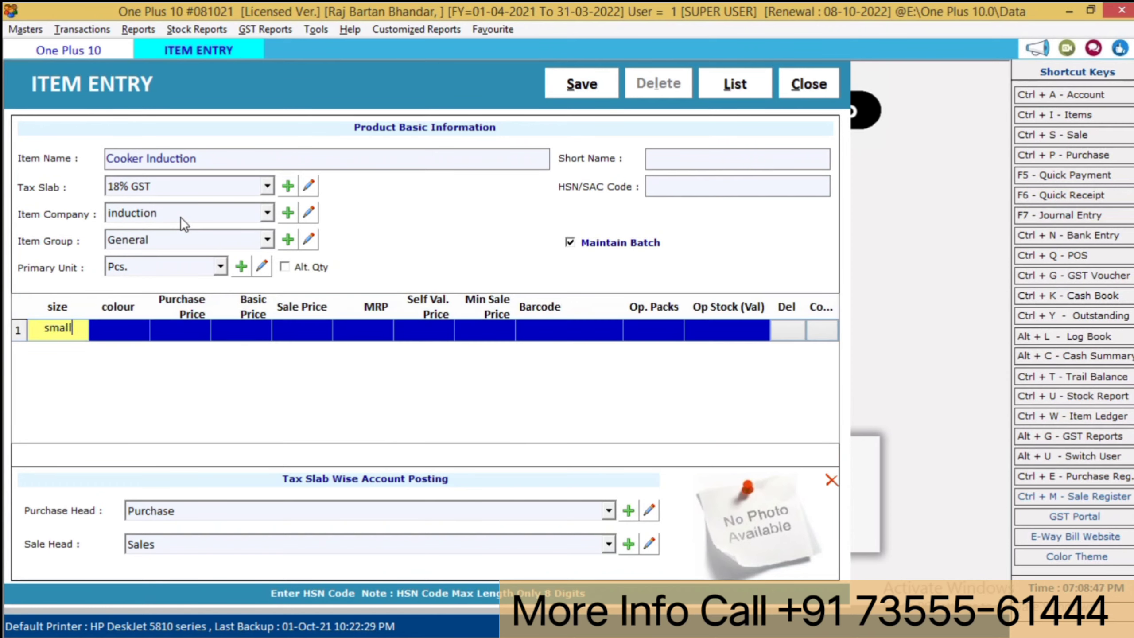
pyautogui.press('Return')
pyautogui.write('red')
pyautogui.press('Return')
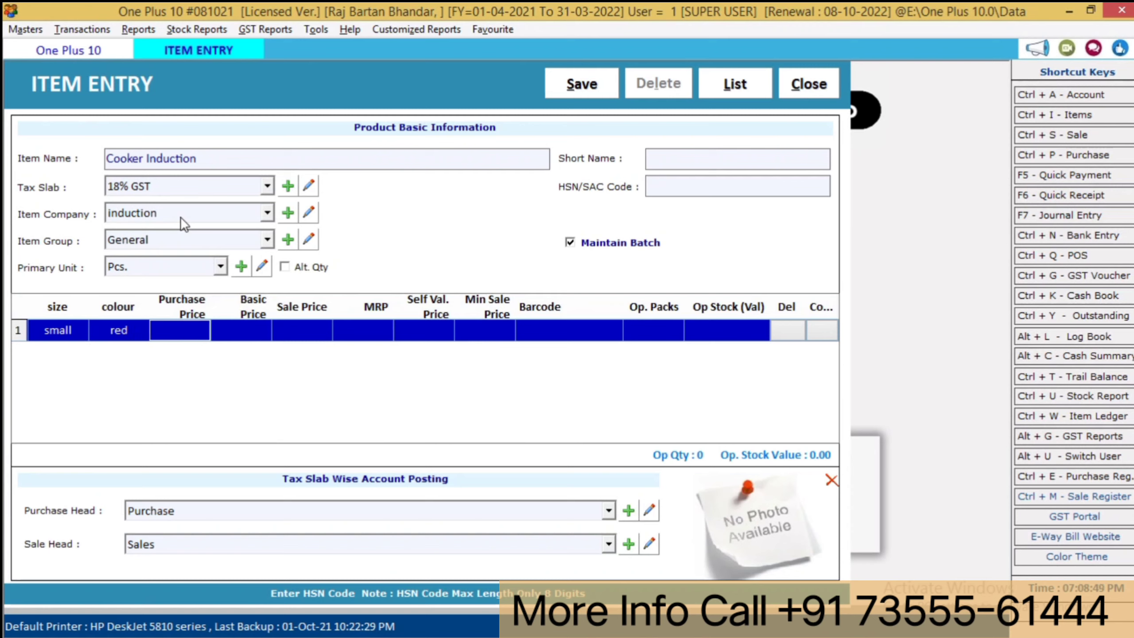
pyautogui.write('800')
pyautogui.press('Return')
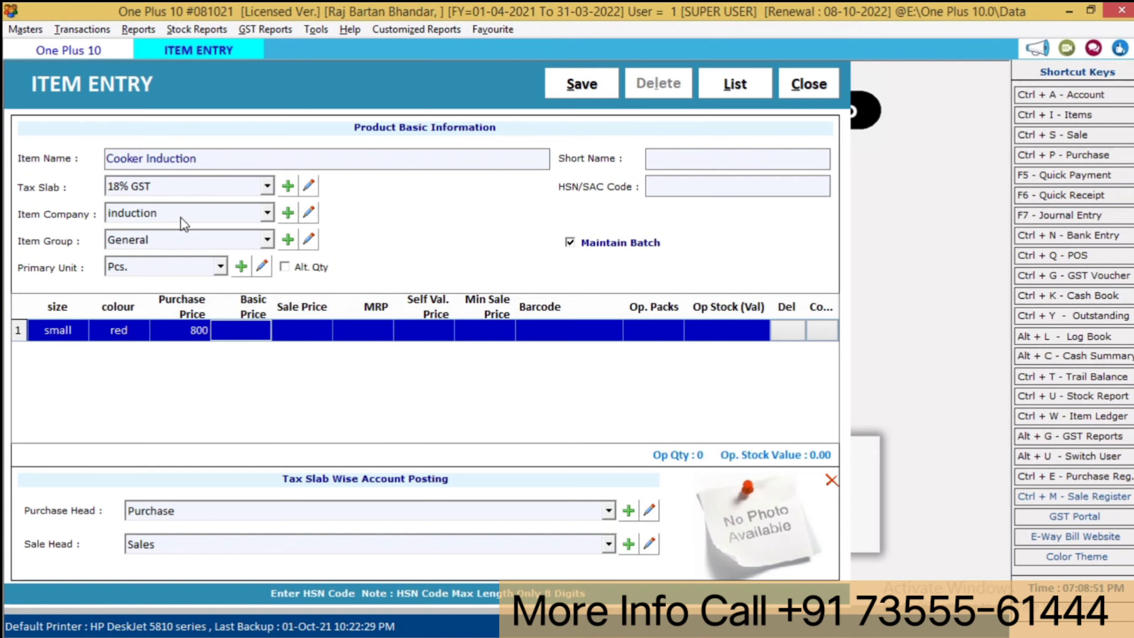
pyautogui.press('Return')
pyautogui.write('1000')
pyautogui.press('Return')
pyautogui.press('Return')
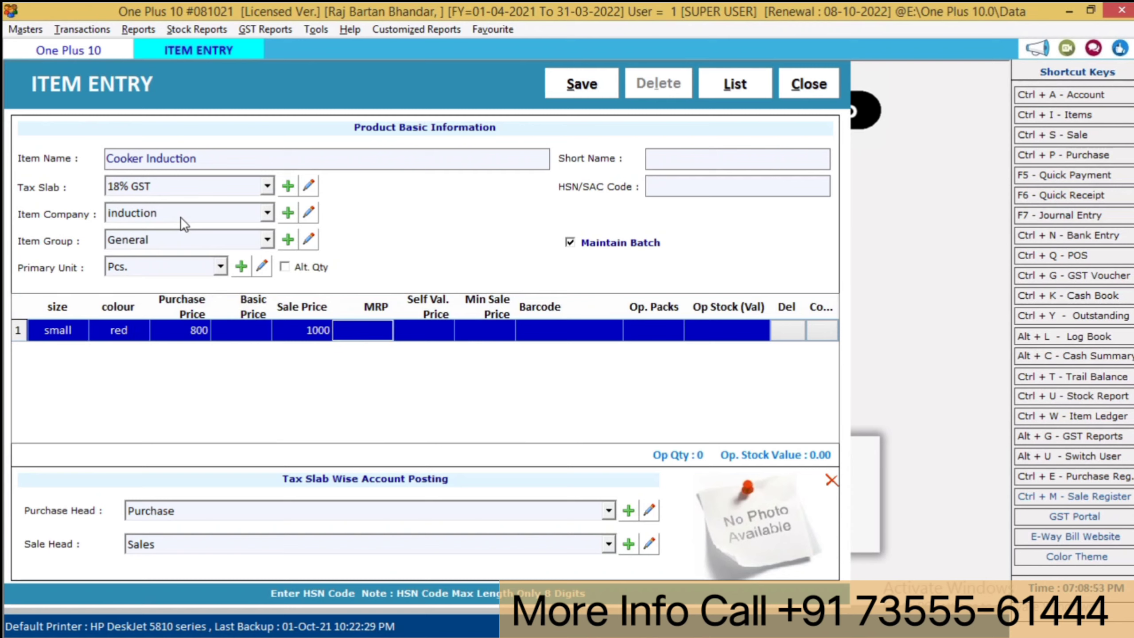
pyautogui.press('Return')
pyautogui.press('Return')
pyautogui.press('Return')
pyautogui.press('Return')
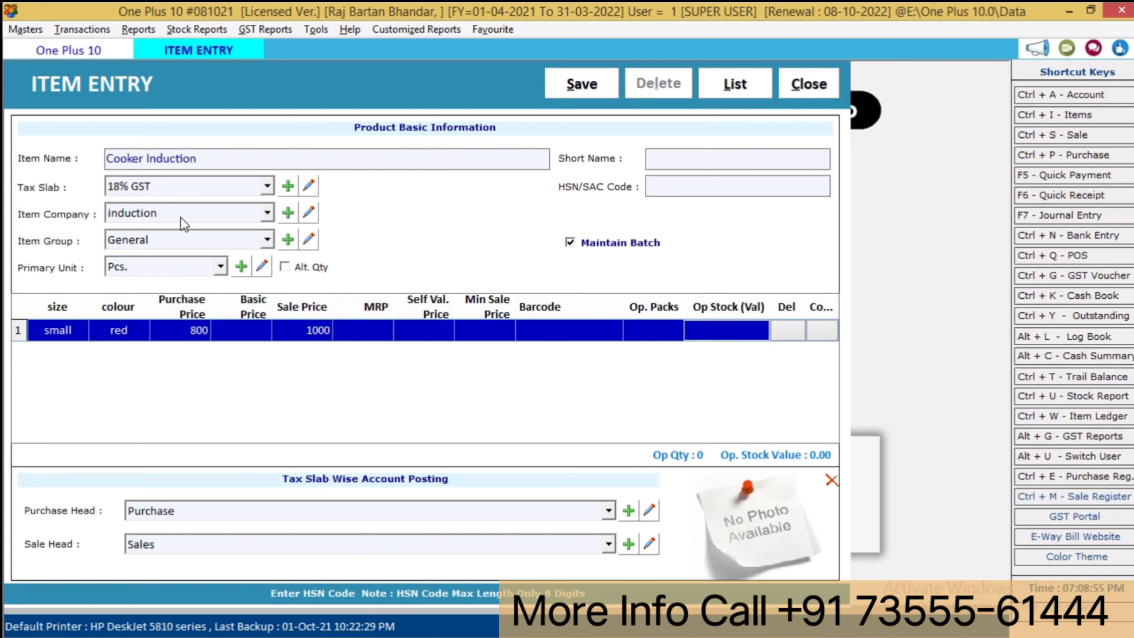
# - Copy it to a second row set to big, blue, purchase 1500, sale 1700, and save the item
pyautogui.click(821, 331)
pyautogui.click(73, 334)
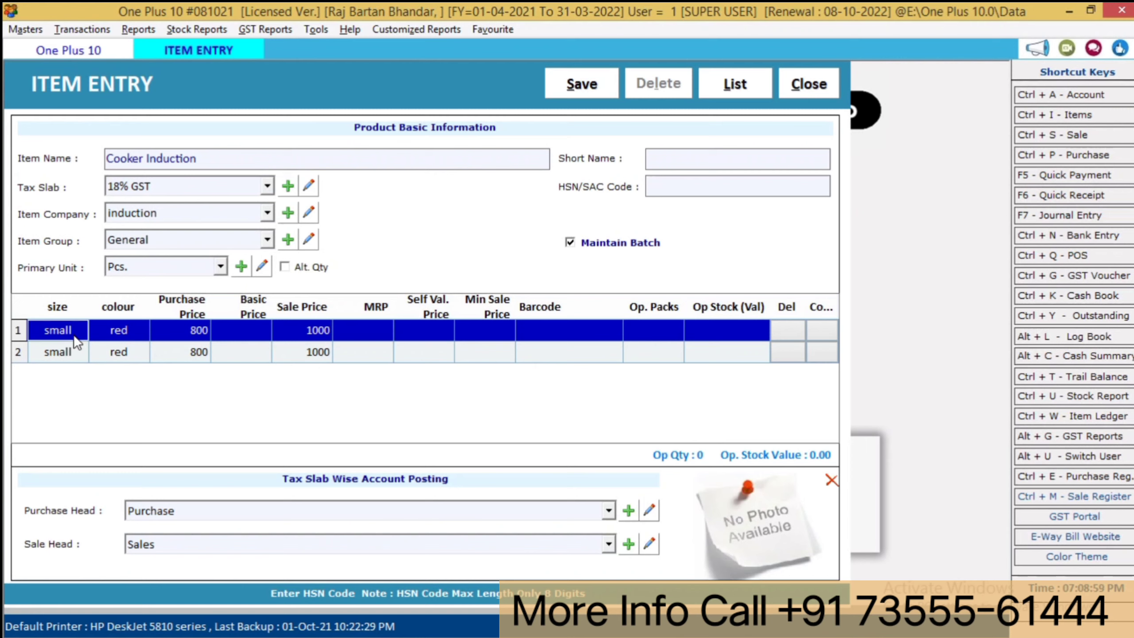
pyautogui.press('Down')
pyautogui.write('big')
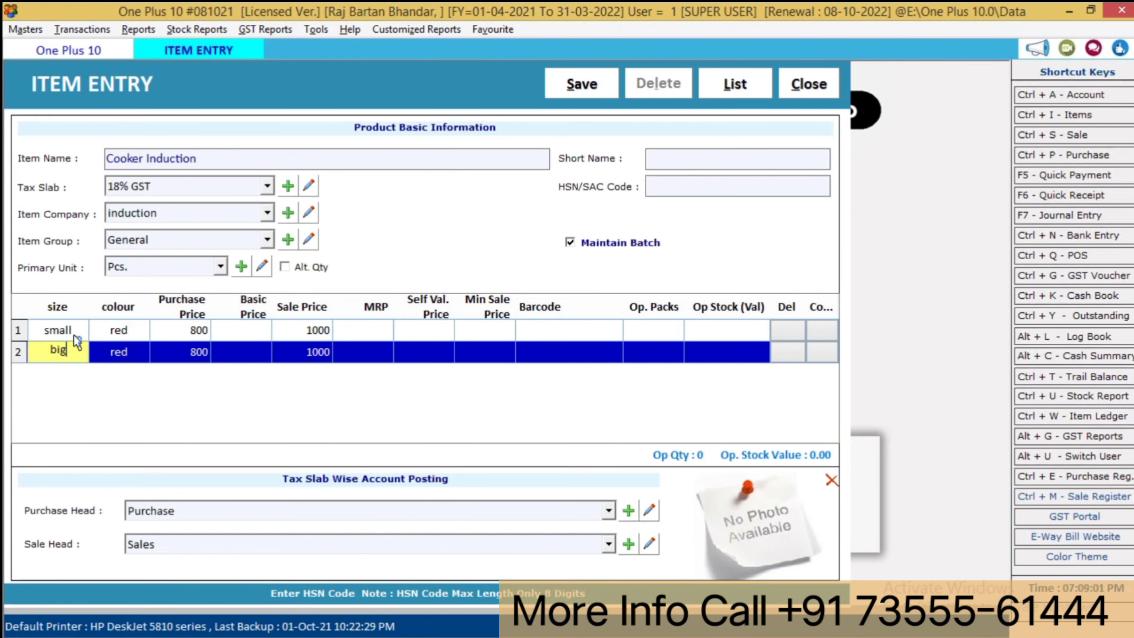
pyautogui.press('Return')
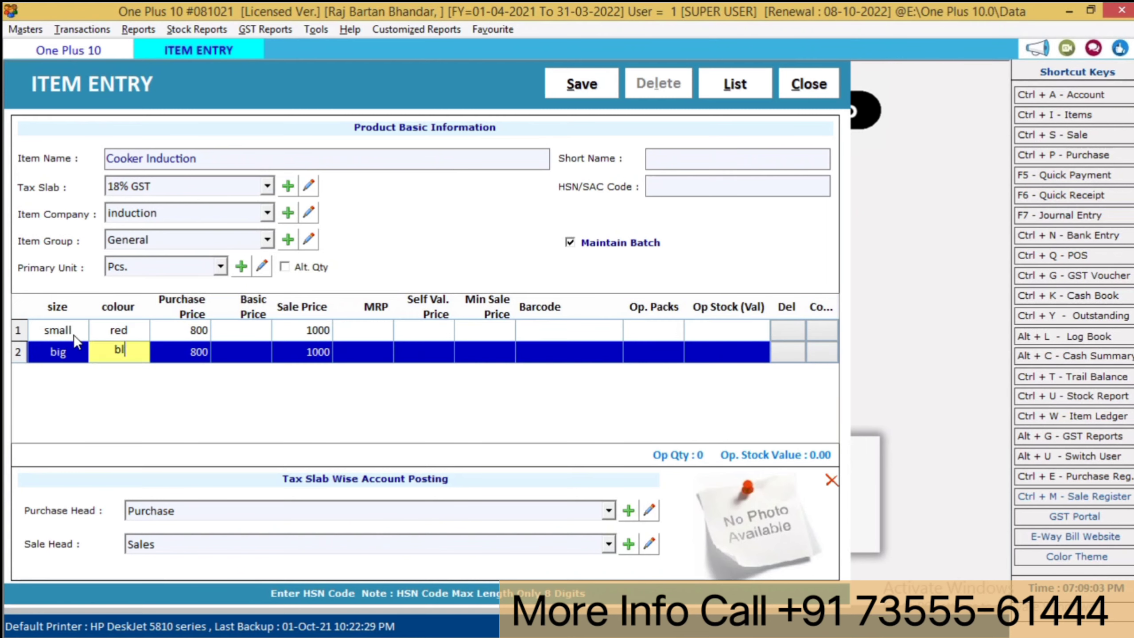
pyautogui.write('blue')
pyautogui.press('Return')
pyautogui.write('1500')
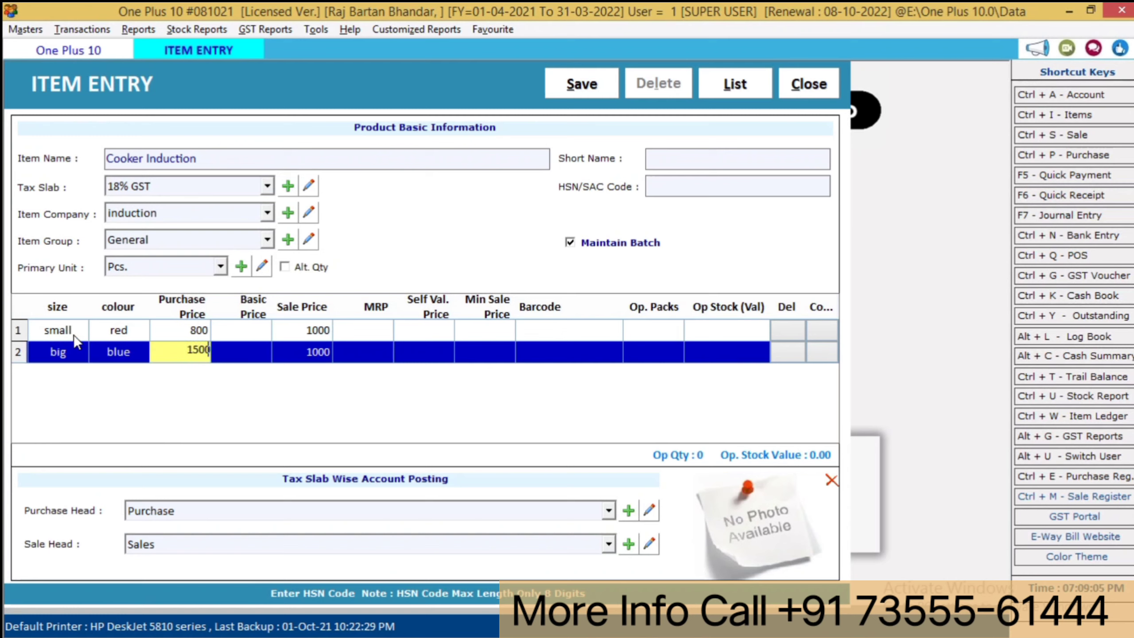
pyautogui.press('Return')
pyautogui.press('Return')
pyautogui.press('Left')
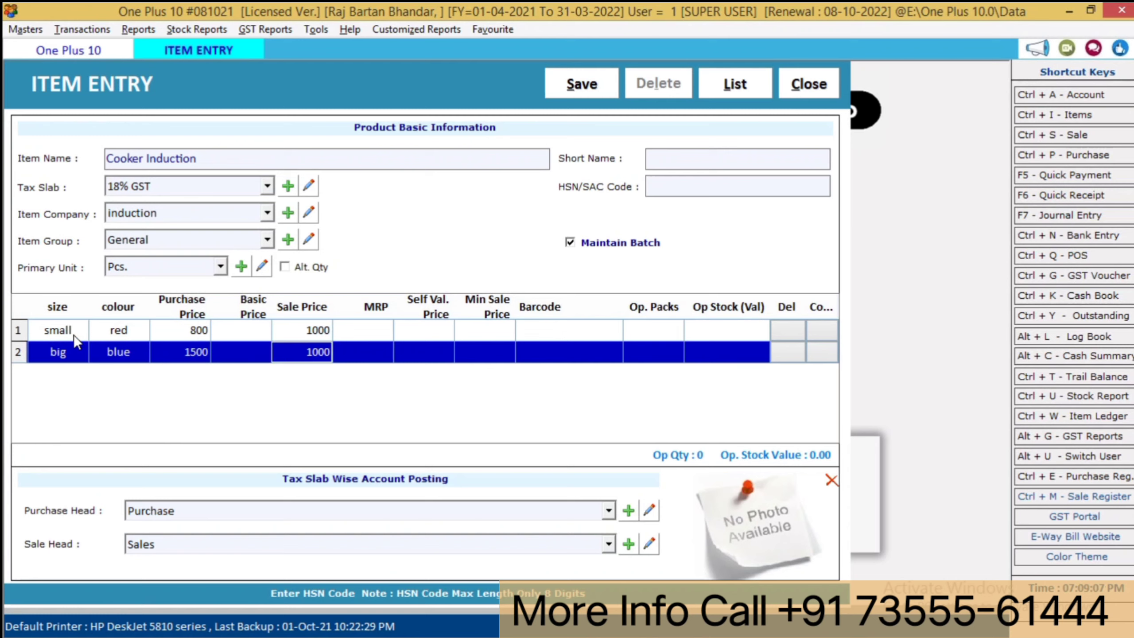
pyautogui.write('1700')
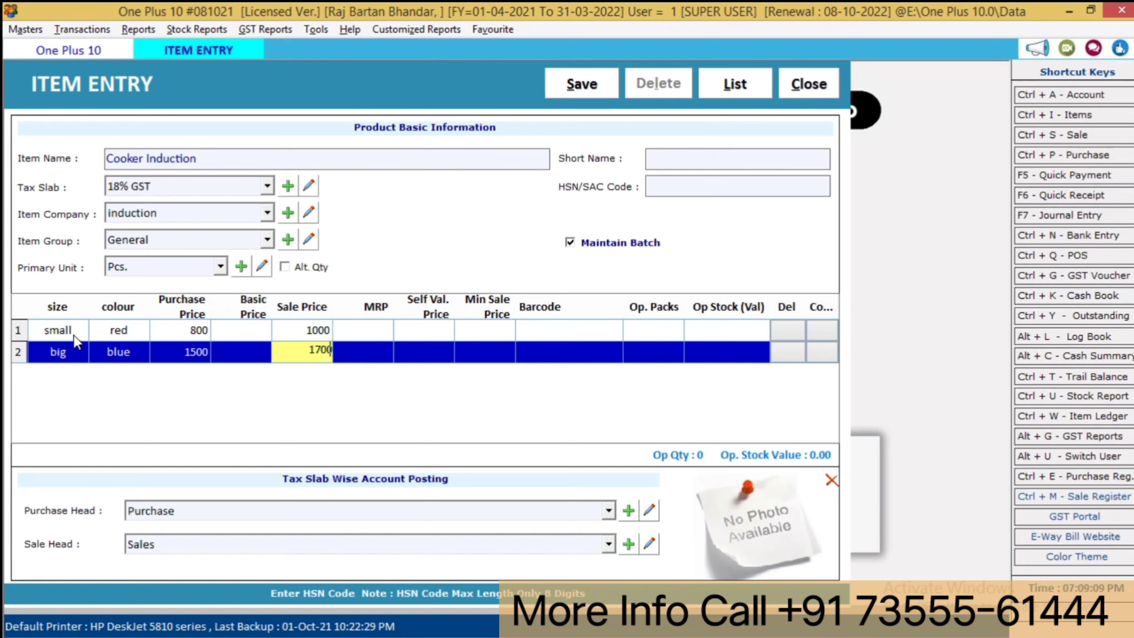
pyautogui.press('Return')
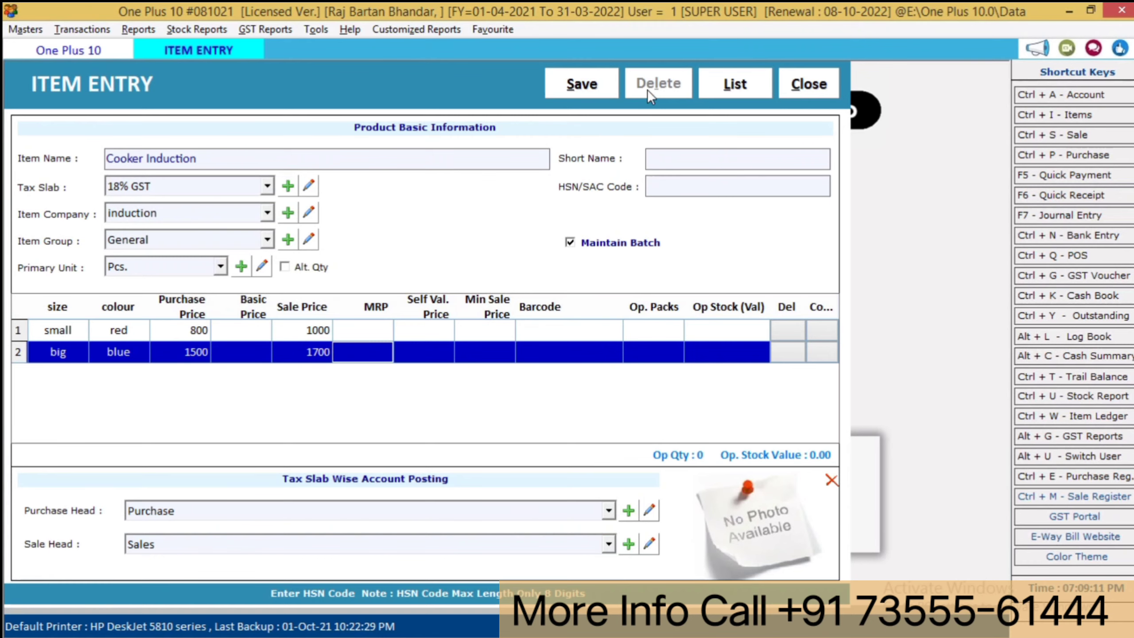
pyautogui.click(578, 83)
pyautogui.press('Return')
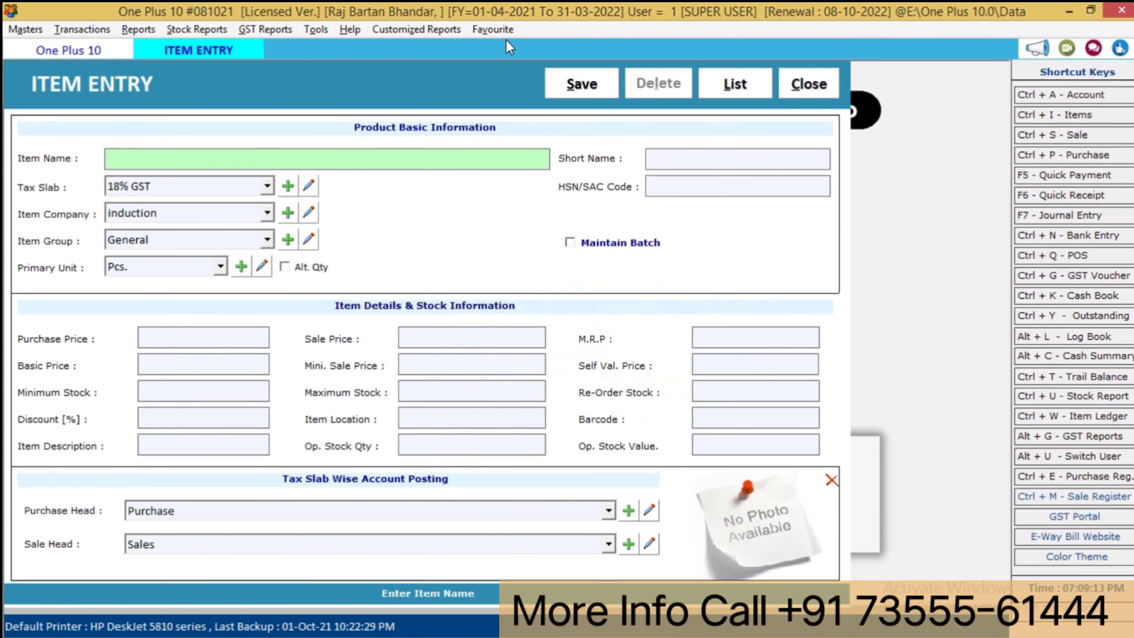
# - Close Item Entry and begin a new Purchase bill dated 09-10-2021 with Credit terms
pyautogui.click(92, 47)
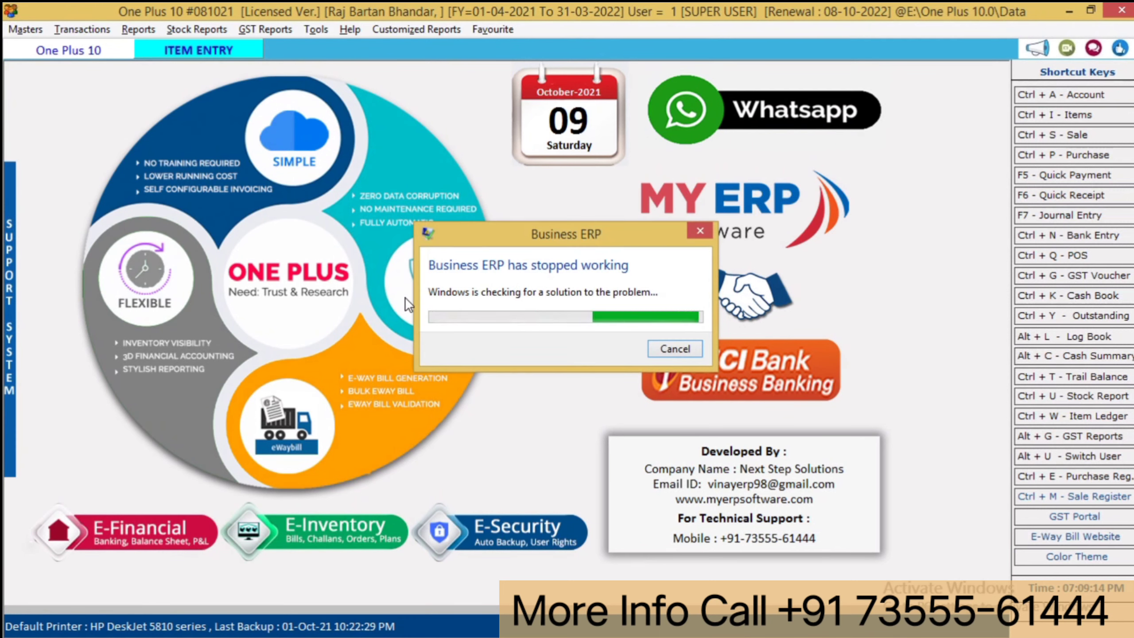
pyautogui.click(71, 34)
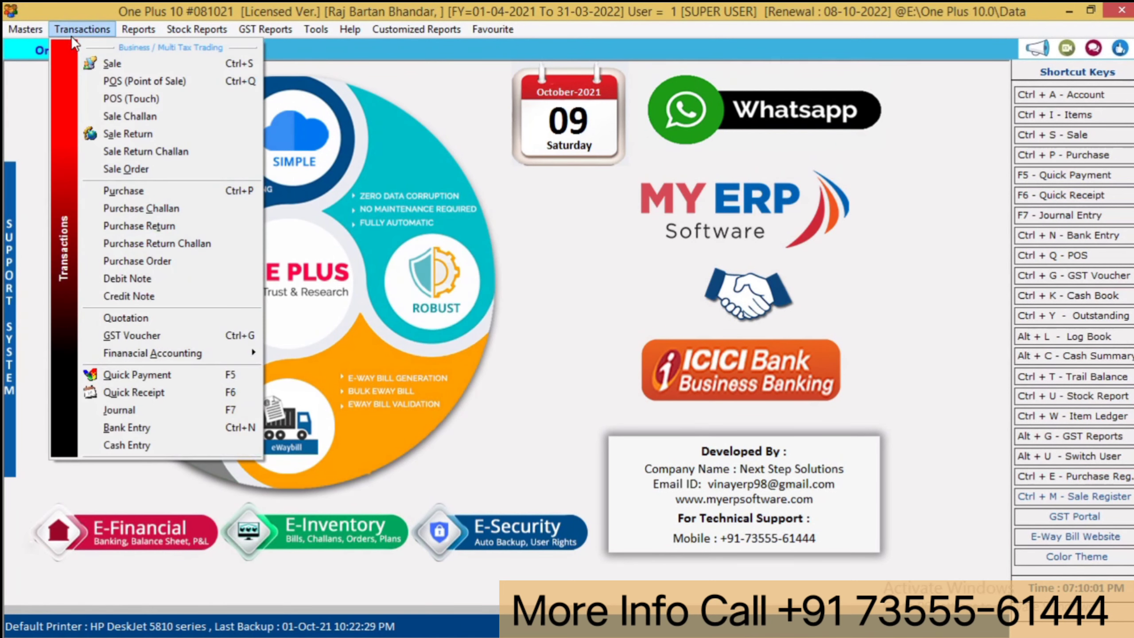
pyautogui.click(135, 191)
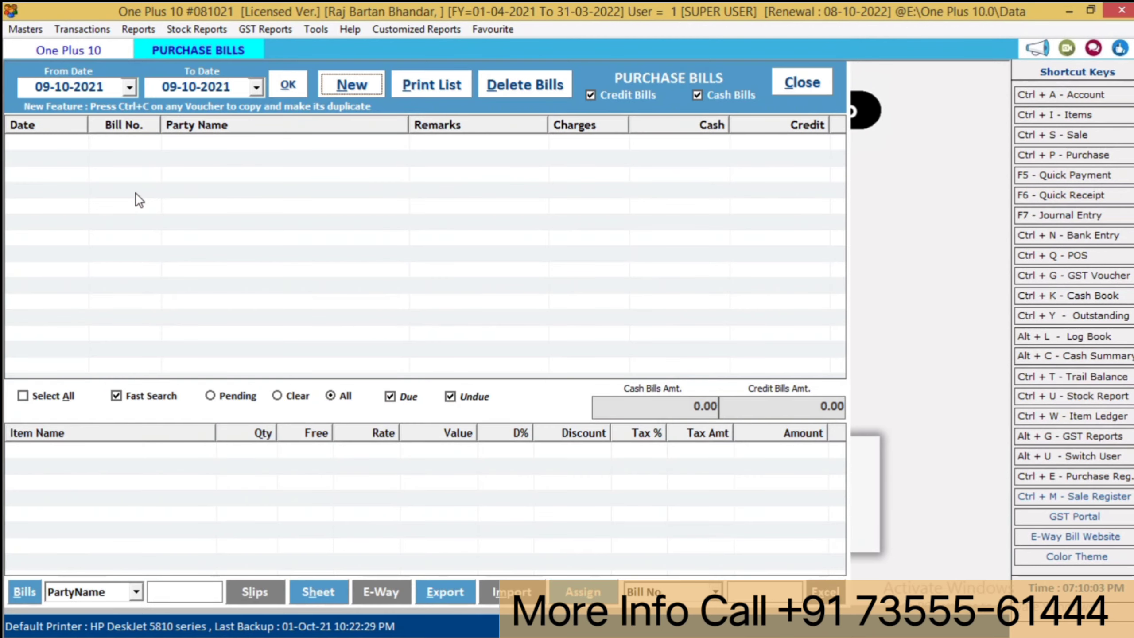
pyautogui.hotkey('alt', 'n')
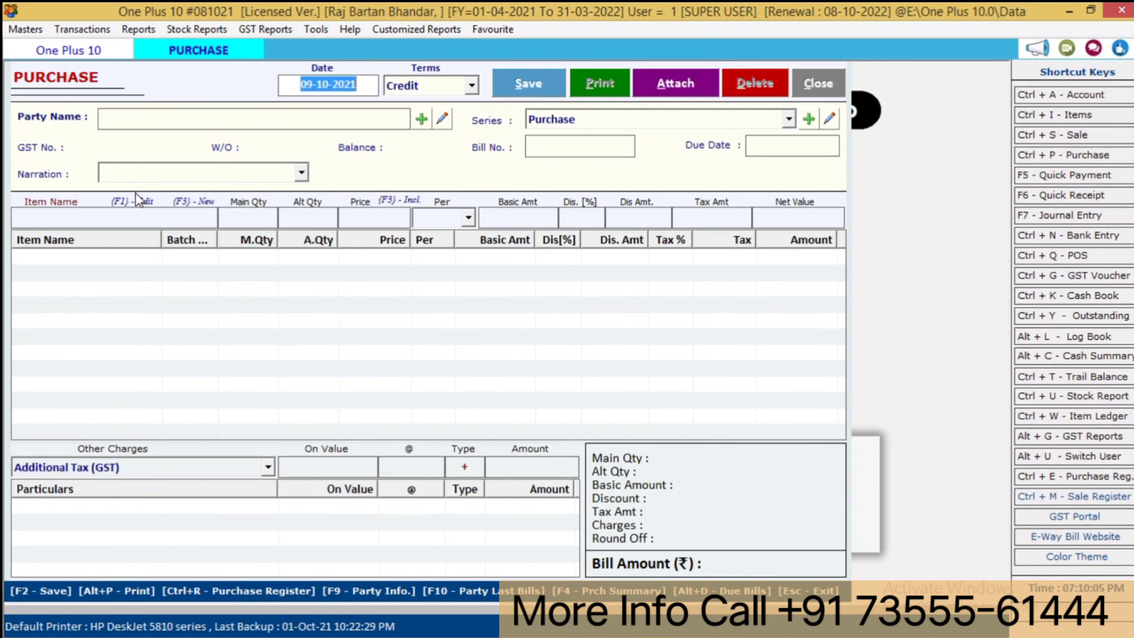
pyautogui.press('Return')
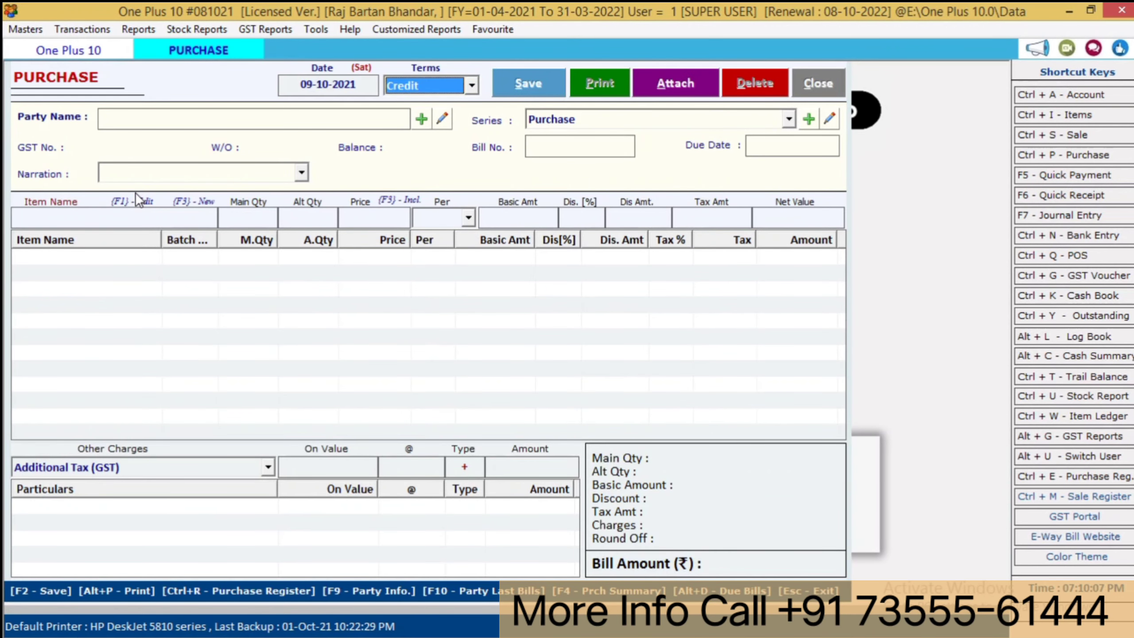
pyautogui.press('Return')
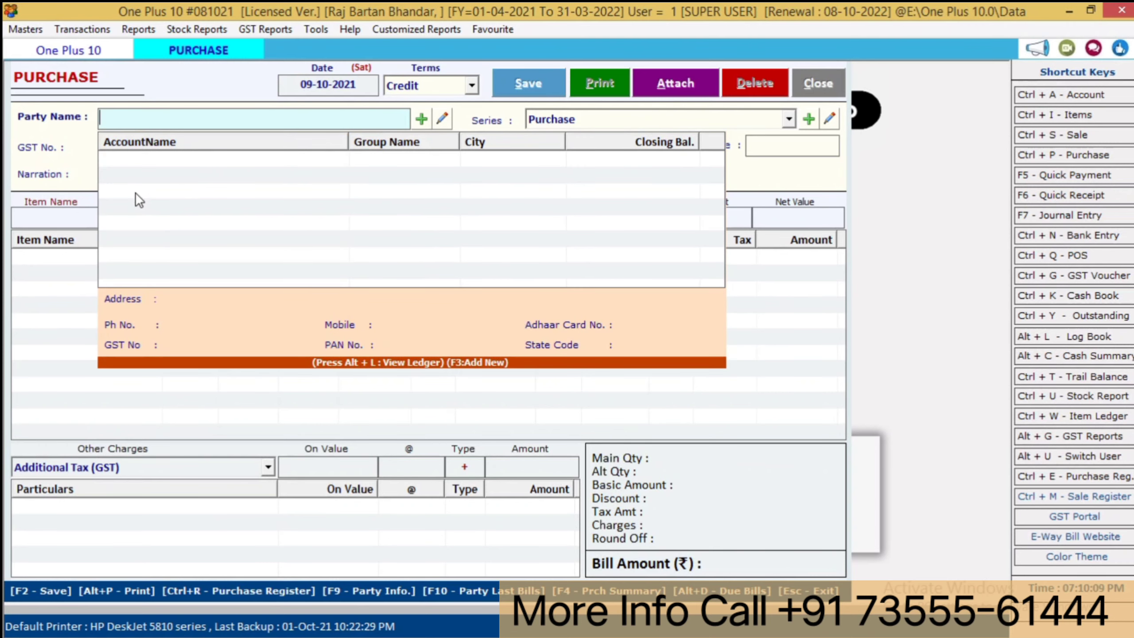
# - Create the new supplier account under Suppliers and accept it as the purchase bill's party
pyautogui.write('vinay')
pyautogui.press('Return')
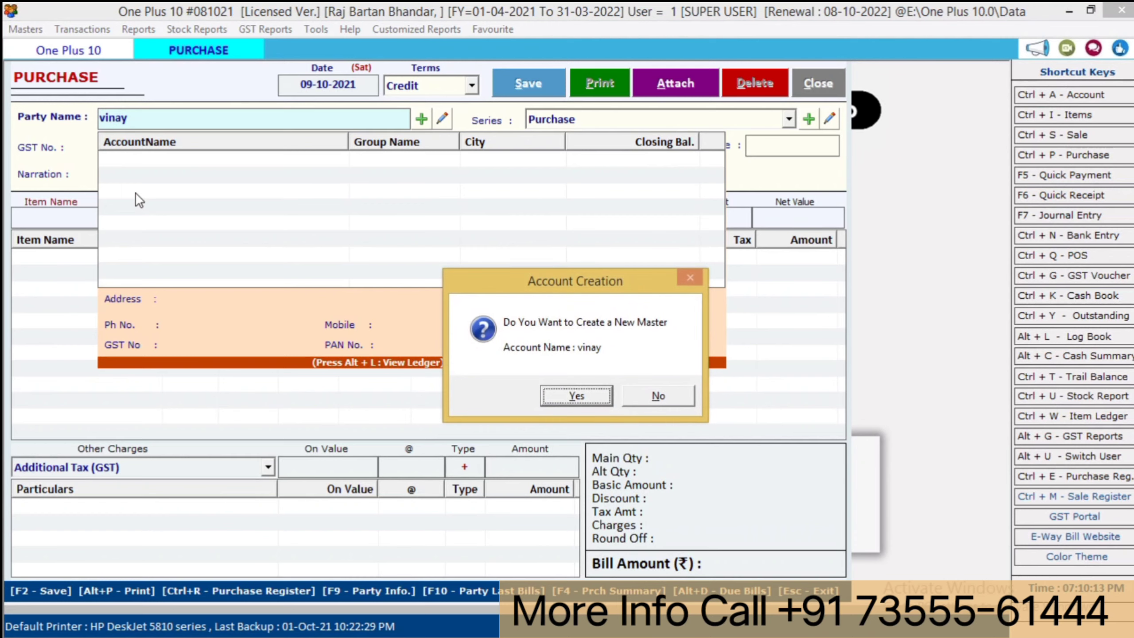
pyautogui.press('Return')
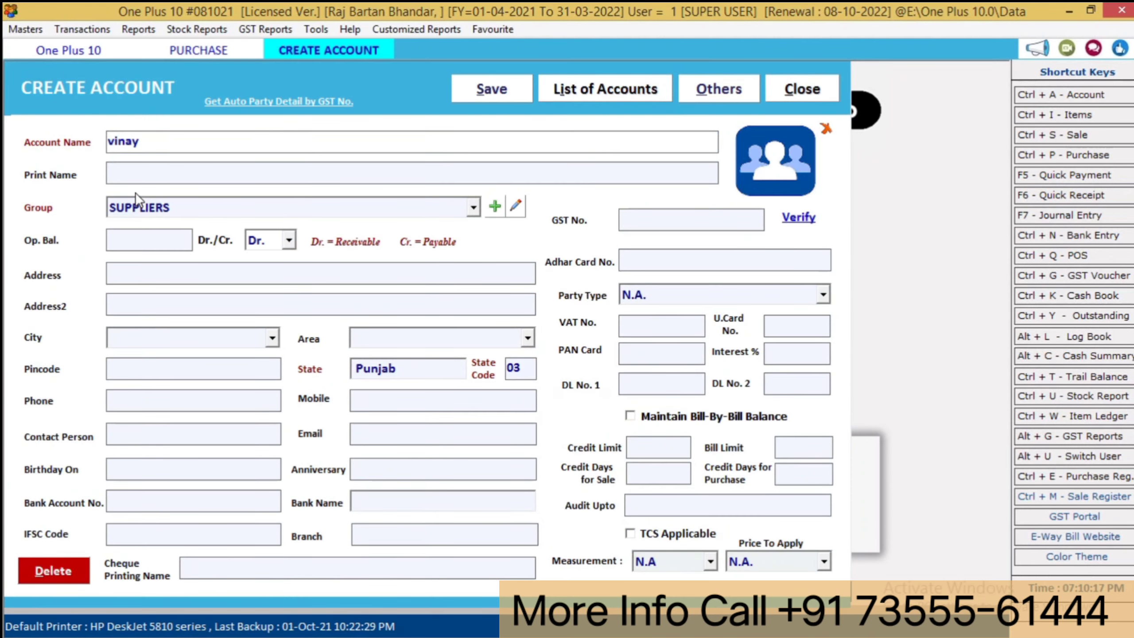
pyautogui.click(252, 103)
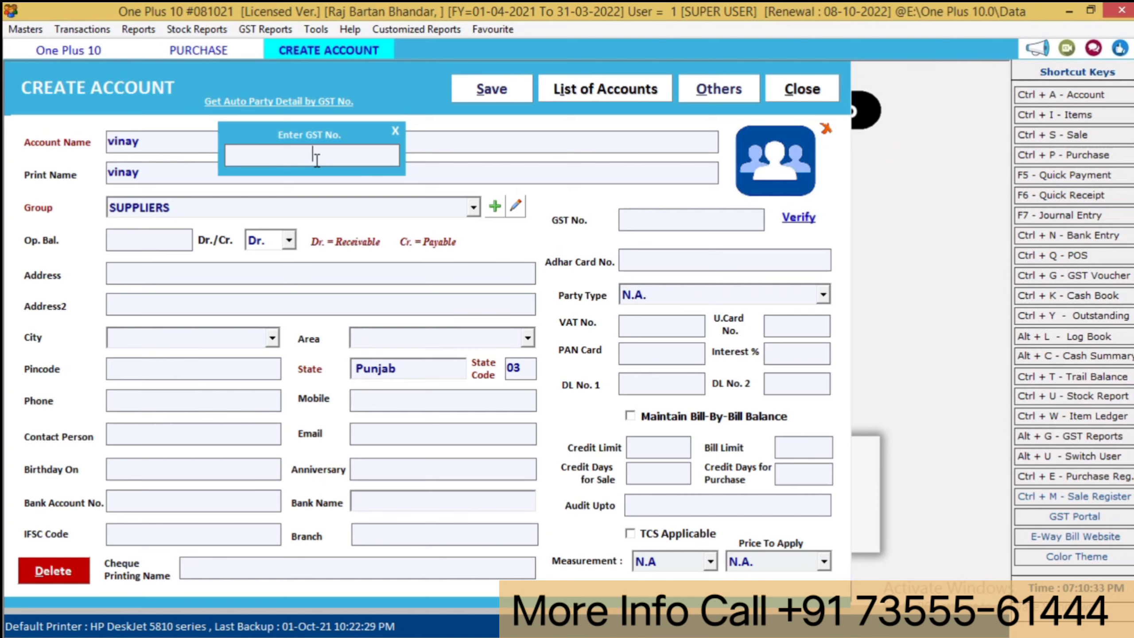
pyautogui.press('Escape')
pyautogui.click(230, 137)
pyautogui.press('Return')
pyautogui.press('Return')
pyautogui.press('F2')
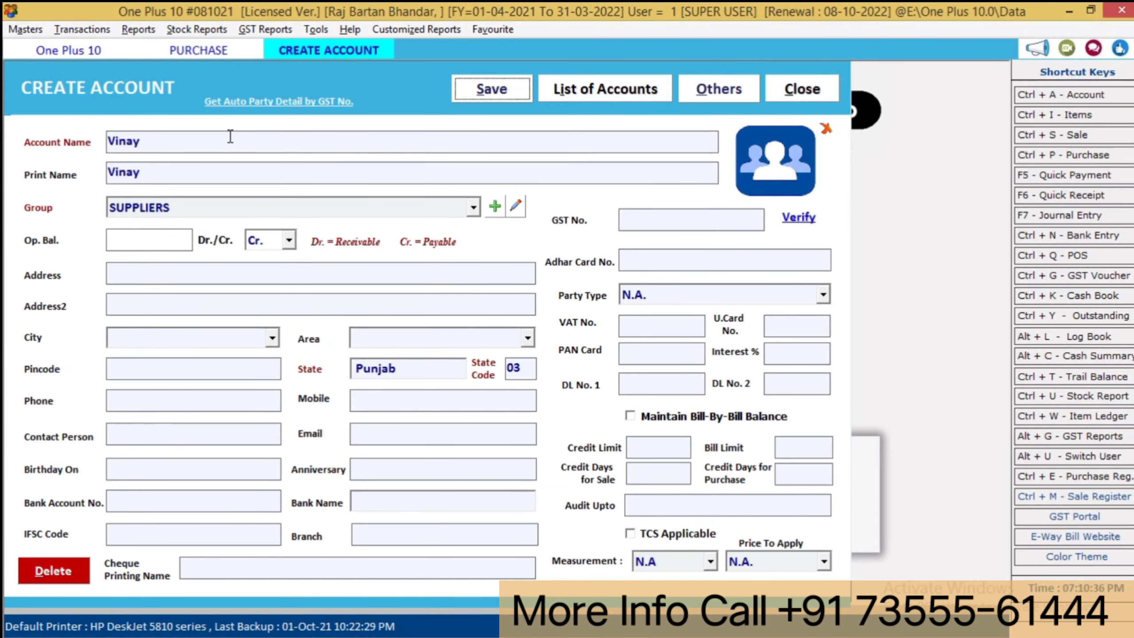
pyautogui.press('Return')
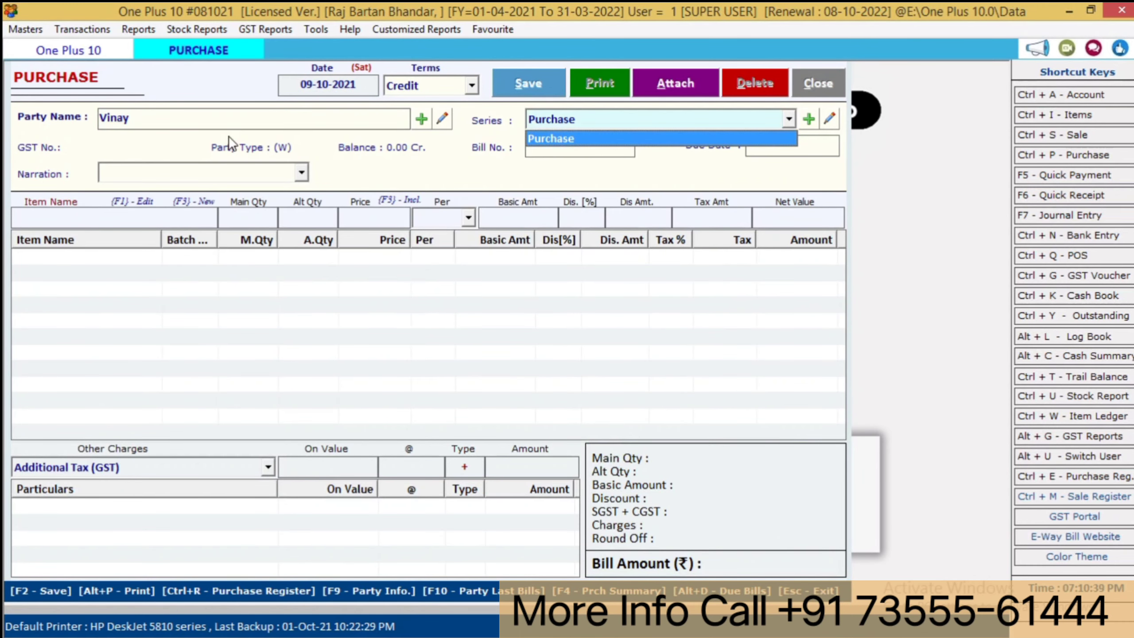
# - Add Glass Set 10 Pcs with quantity 10 to the purchase bill
pyautogui.press('Return')
pyautogui.press('Return')
pyautogui.press('Return')
pyautogui.press('Return')
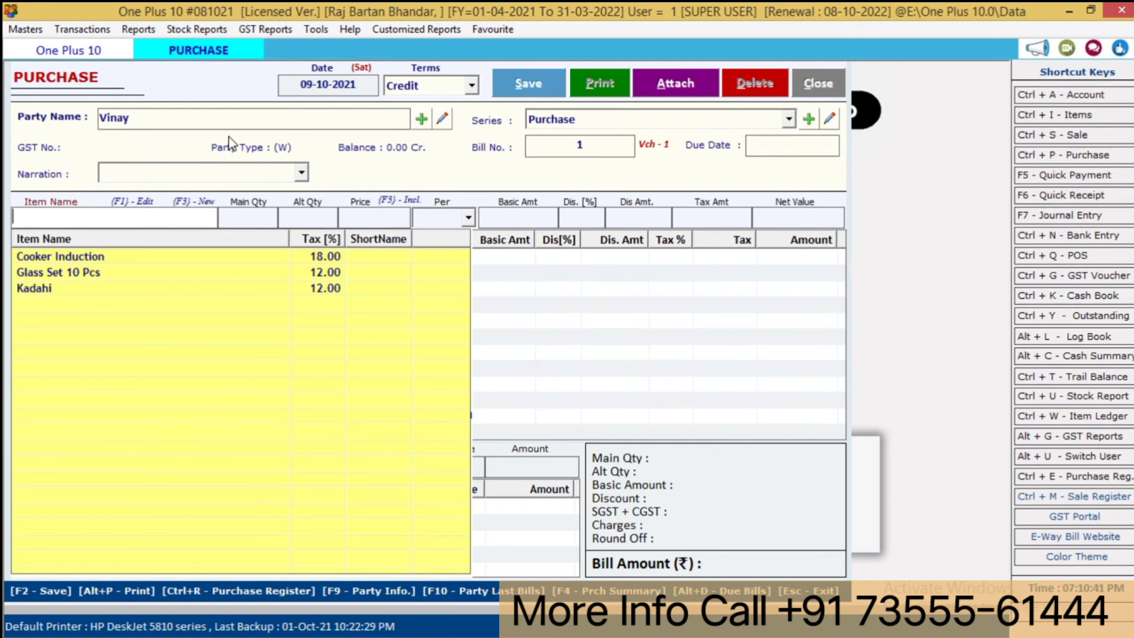
pyautogui.press('Down')
pyautogui.press('Down')
pyautogui.press('Return')
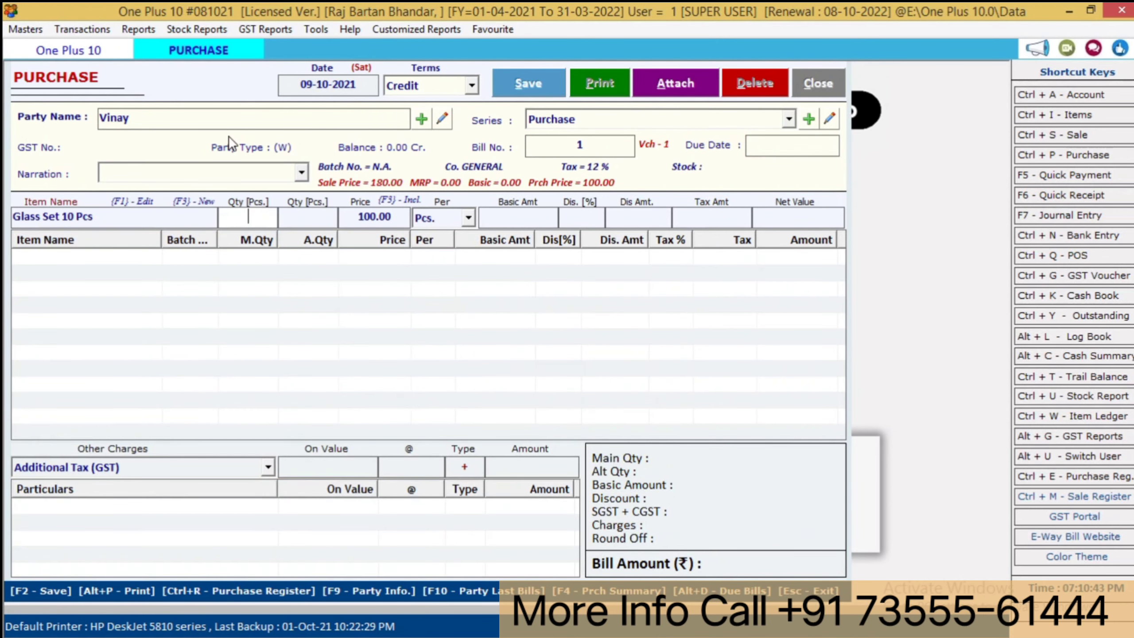
pyautogui.write('10')
pyautogui.press('Return')
pyautogui.press('Return')
pyautogui.press('Return')
pyautogui.press('Return')
pyautogui.press('Return')
pyautogui.press('Return')
pyautogui.press('Return')
pyautogui.press('Return')
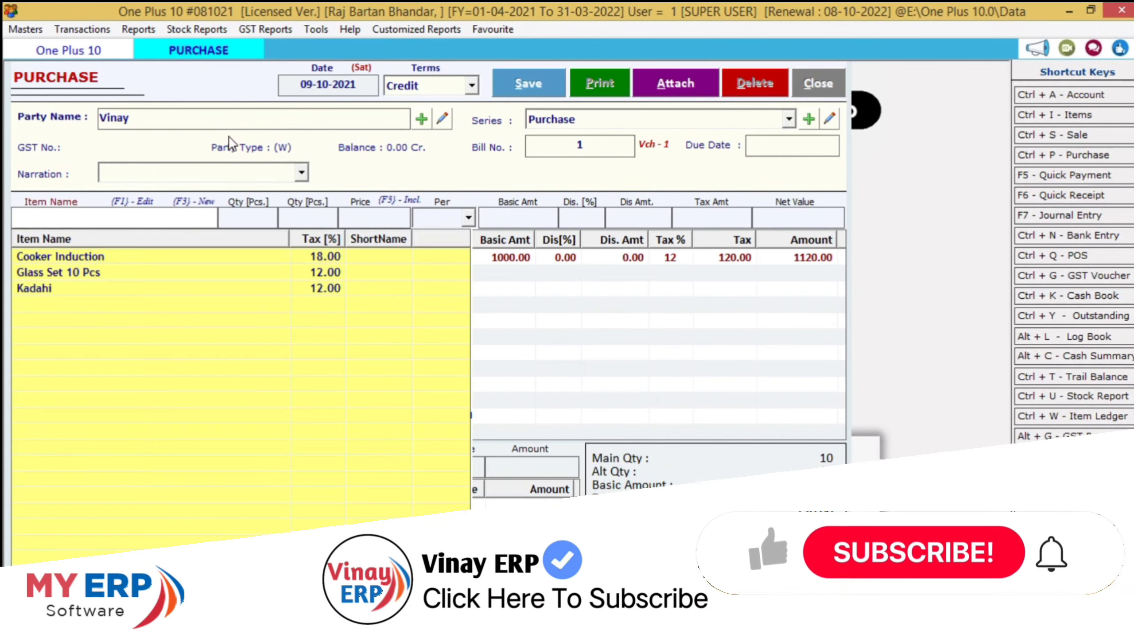
# - Add 5 Cooker Induction from the big/blue batch at 1500
pyautogui.press('Down')
pyautogui.press('Return')
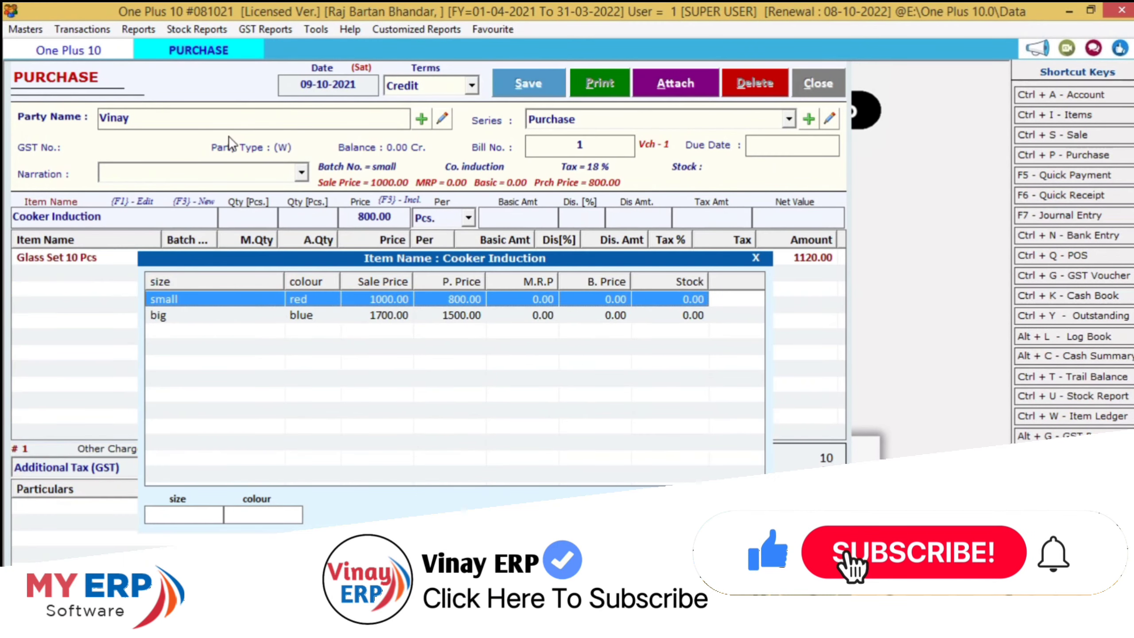
pyautogui.press('Down')
pyautogui.press('Up')
pyautogui.press('Down')
pyautogui.press('Up')
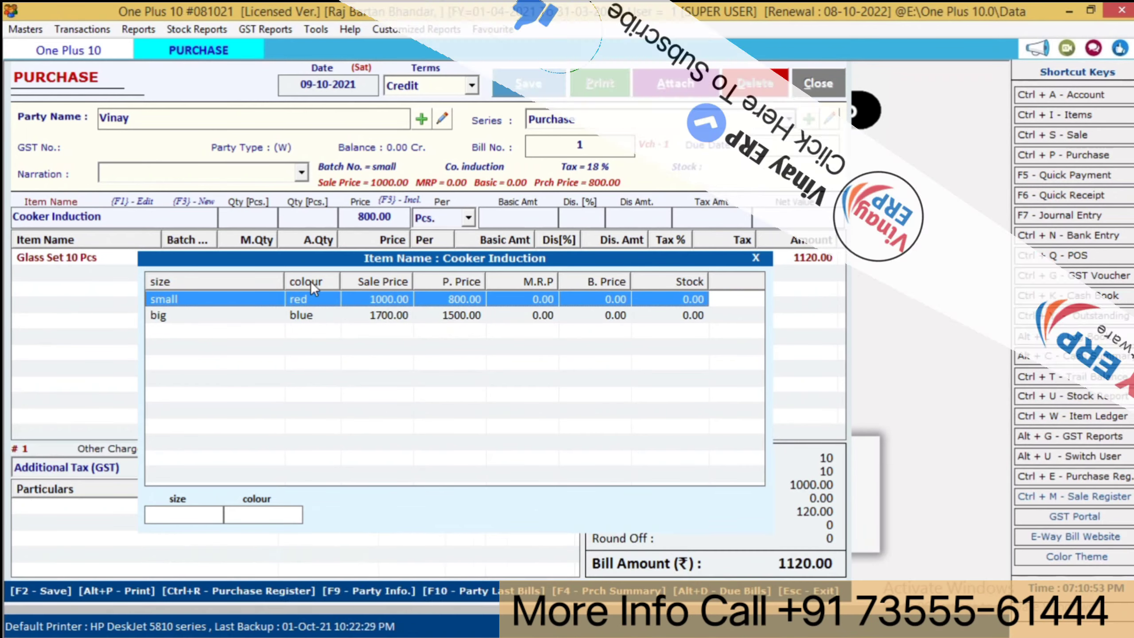
pyautogui.click(202, 517)
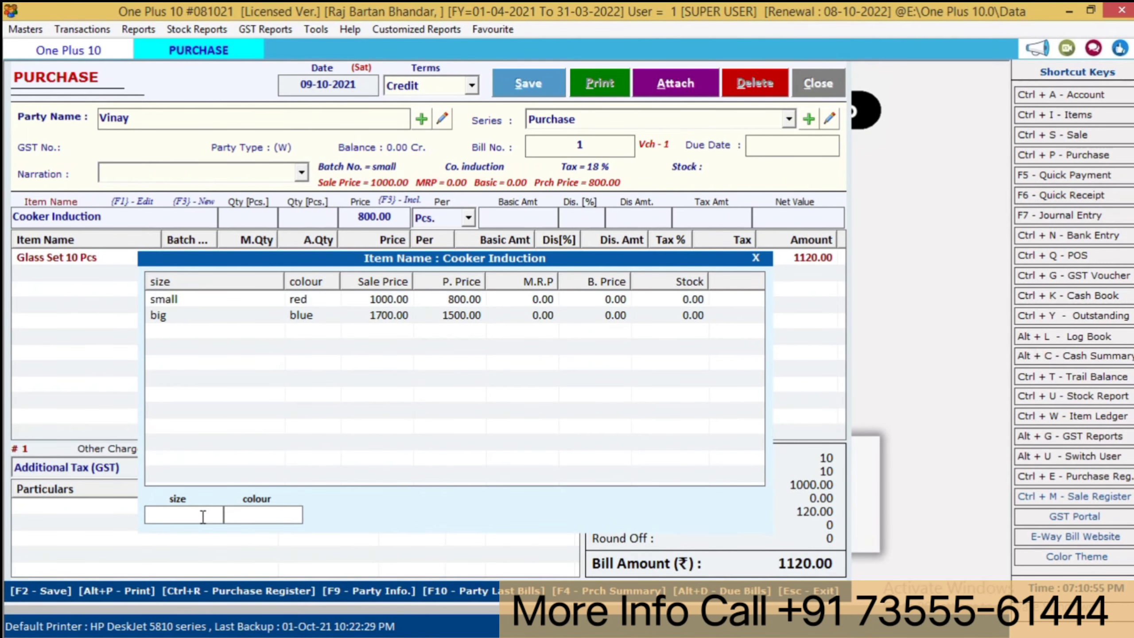
pyautogui.write('bi')
pyautogui.press('Return')
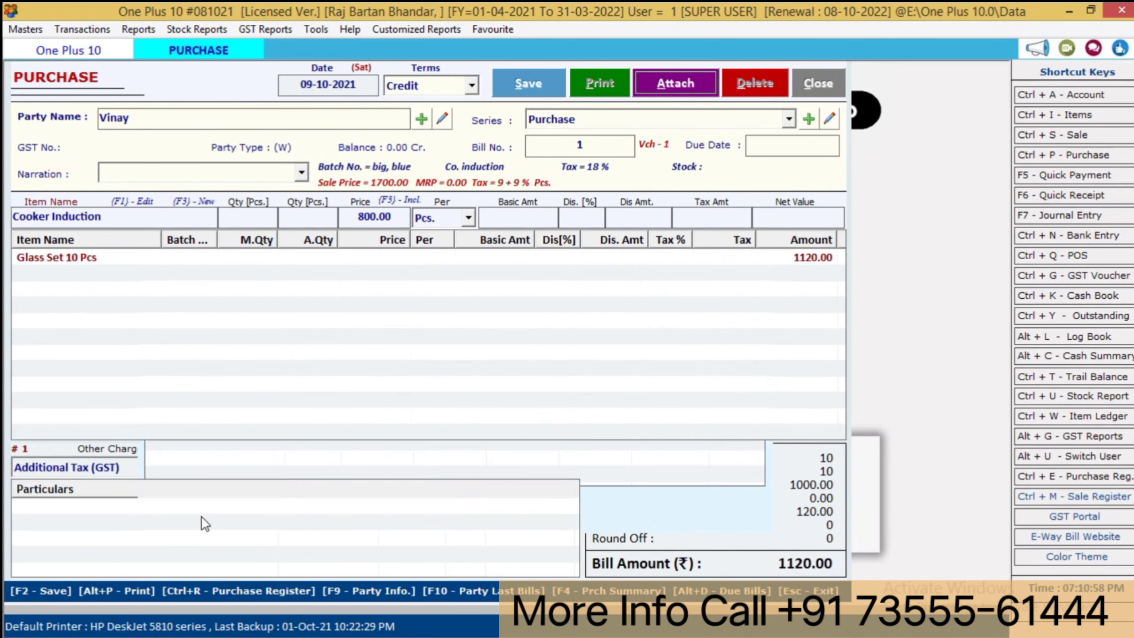
pyautogui.write('5')
pyautogui.press('Return')
pyautogui.press('Return')
pyautogui.press('Return')
pyautogui.press('Return')
pyautogui.press('Return')
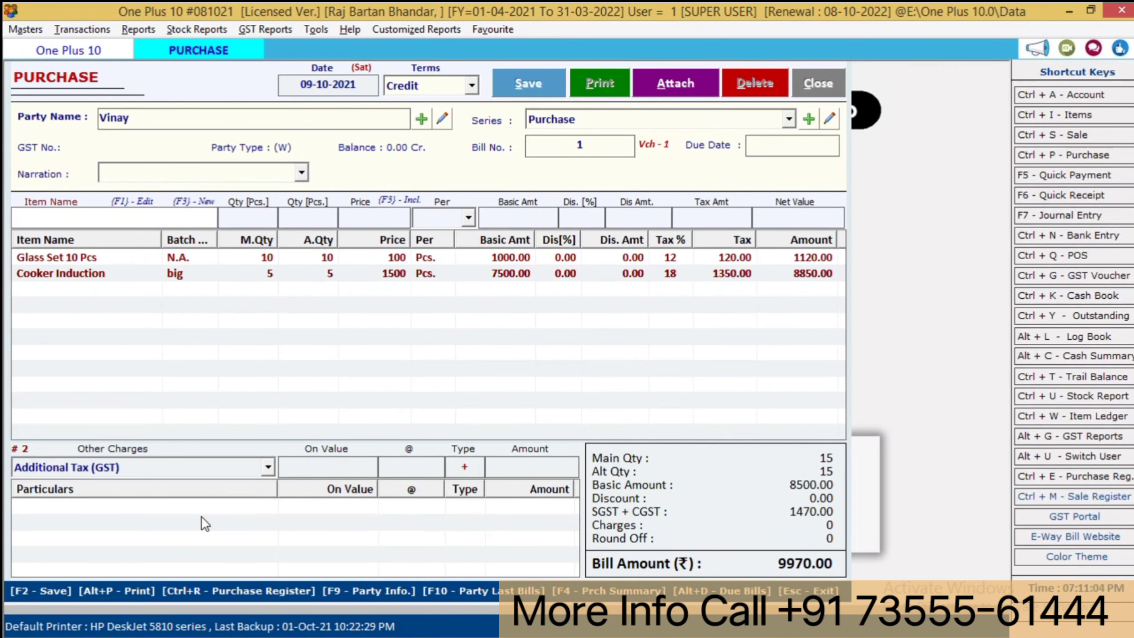
# - Save the 9970.00 purchase bill and close the purchase screen
pyautogui.press('F2')
pyautogui.press('Return')
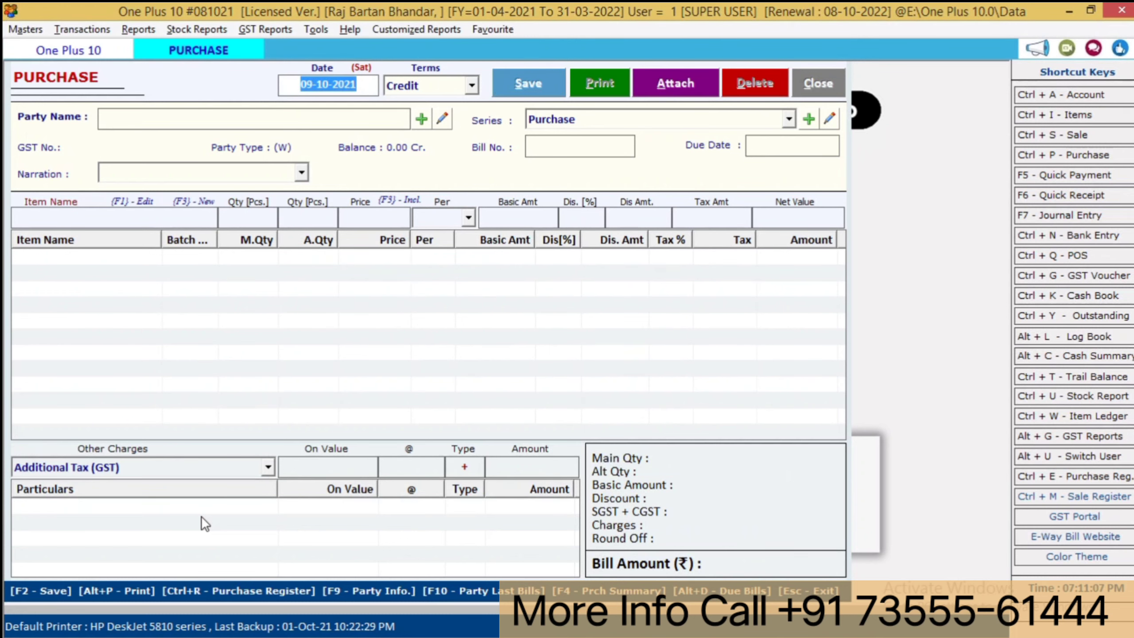
pyautogui.press('Escape')
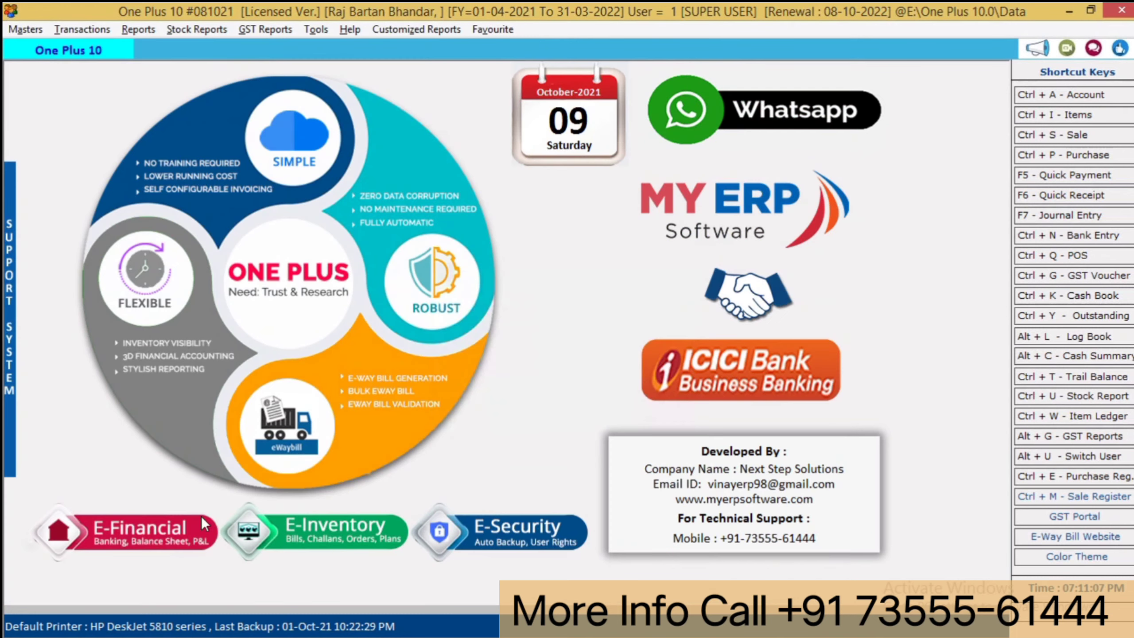
# - Start a new sale bill with Cash terms and Cash as the party
pyautogui.click(83, 23)
pyautogui.click(174, 66)
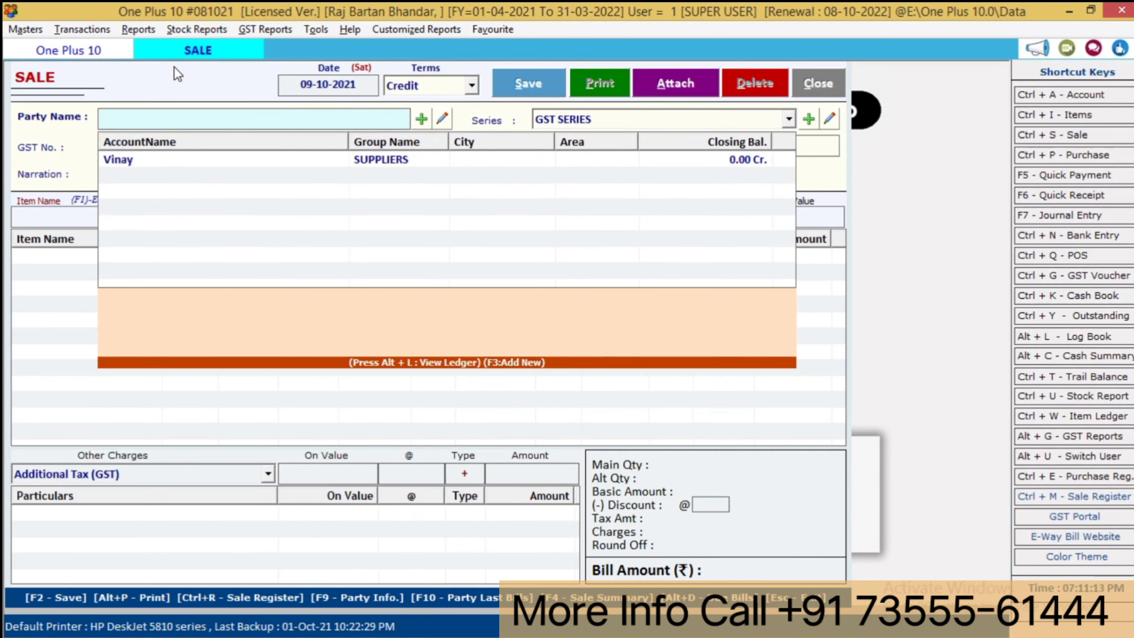
pyautogui.hotkey('shift', 'Tab')
pyautogui.press('Up')
pyautogui.press('Return')
pyautogui.press('Down')
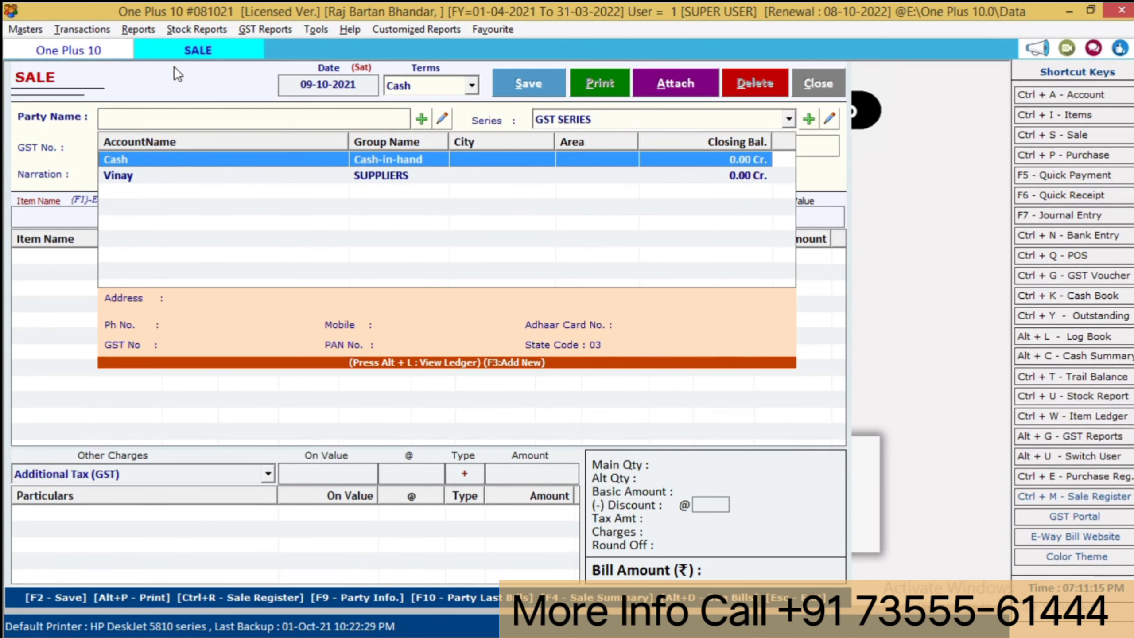
pyautogui.press('Return')
pyautogui.press('Return')
pyautogui.press('Return')
pyautogui.press('Return')
pyautogui.press('Return')
pyautogui.press('Return')
pyautogui.press('Return')
pyautogui.press('Return')
pyautogui.press('Return')
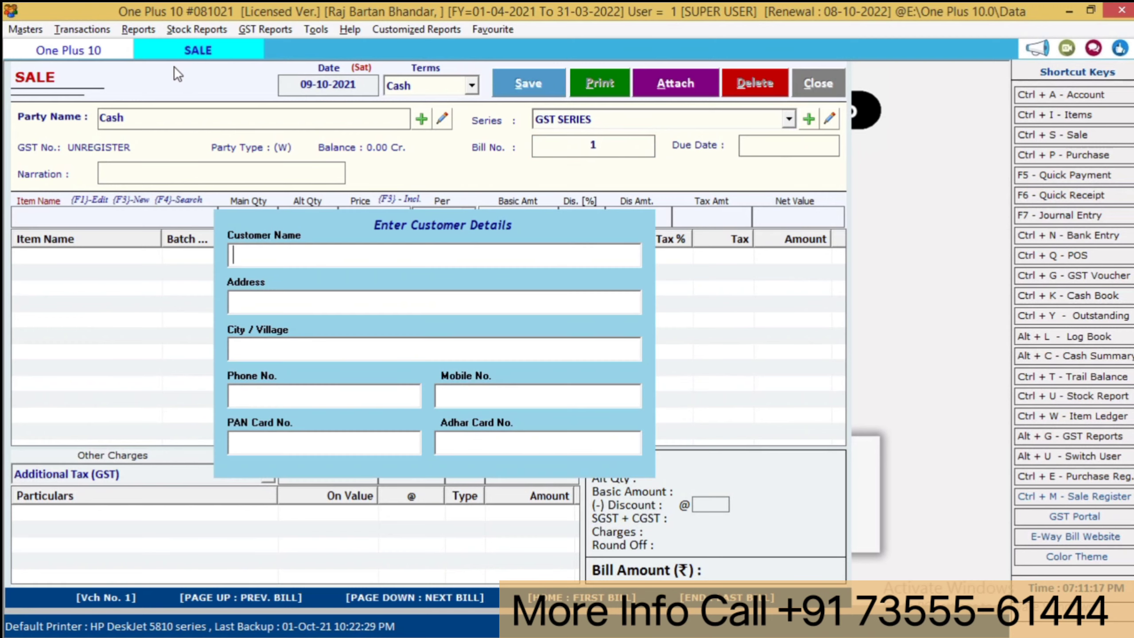
# - Add 1 Glass Set 10 Pcs, save the sale bill and choose to print it
pyautogui.press('Return')
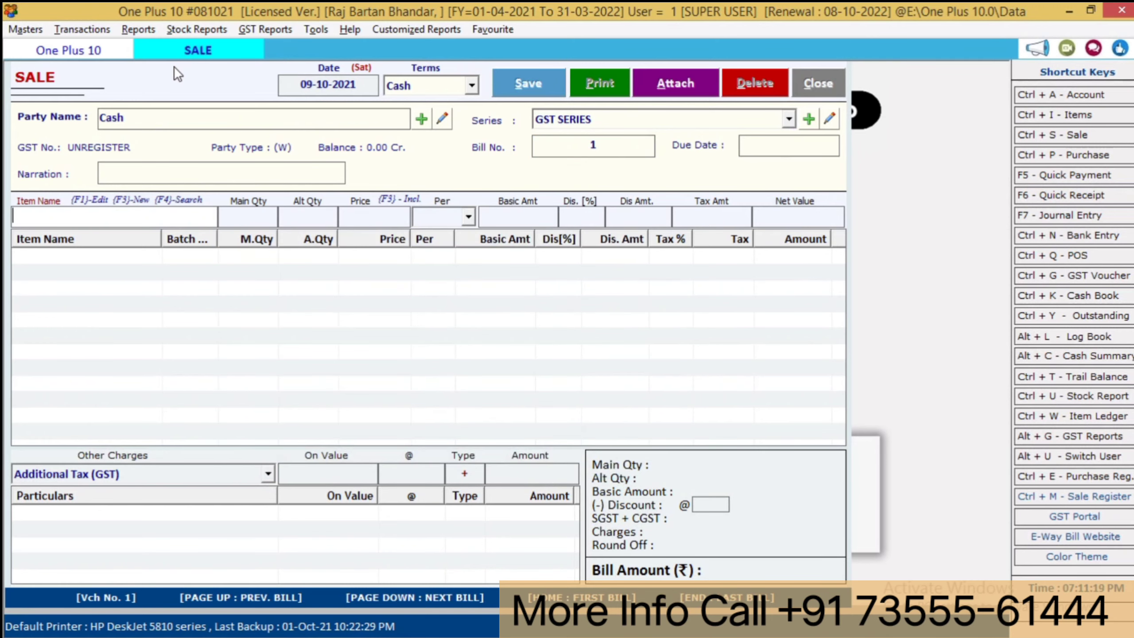
pyautogui.press('Down')
pyautogui.press('Down')
pyautogui.press('Return')
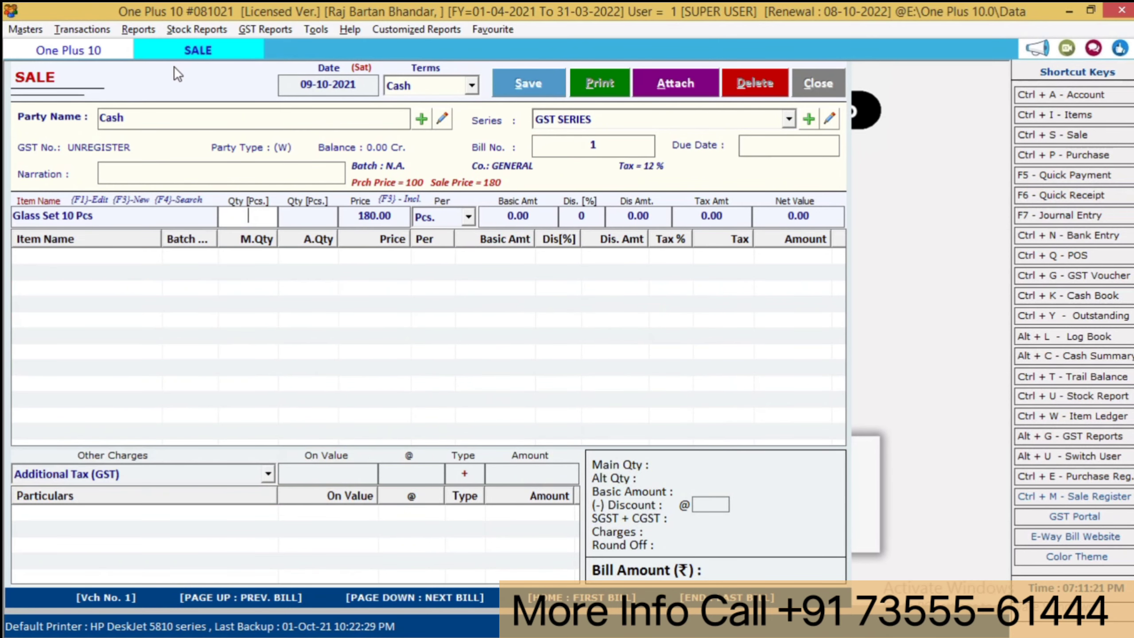
pyautogui.write('1')
pyautogui.press('Return')
pyautogui.press('Return')
pyautogui.press('Return')
pyautogui.press('Return')
pyautogui.press('Return')
pyautogui.press('Return')
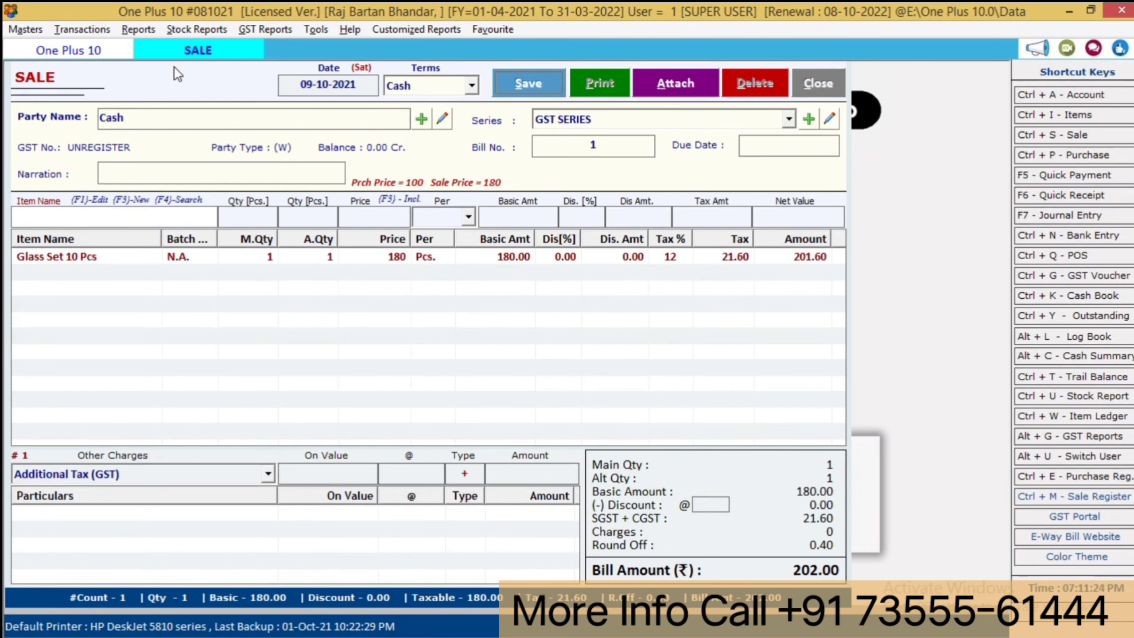
pyautogui.hotkey('alt', 's')
pyautogui.press('Return')
pyautogui.press('Return')
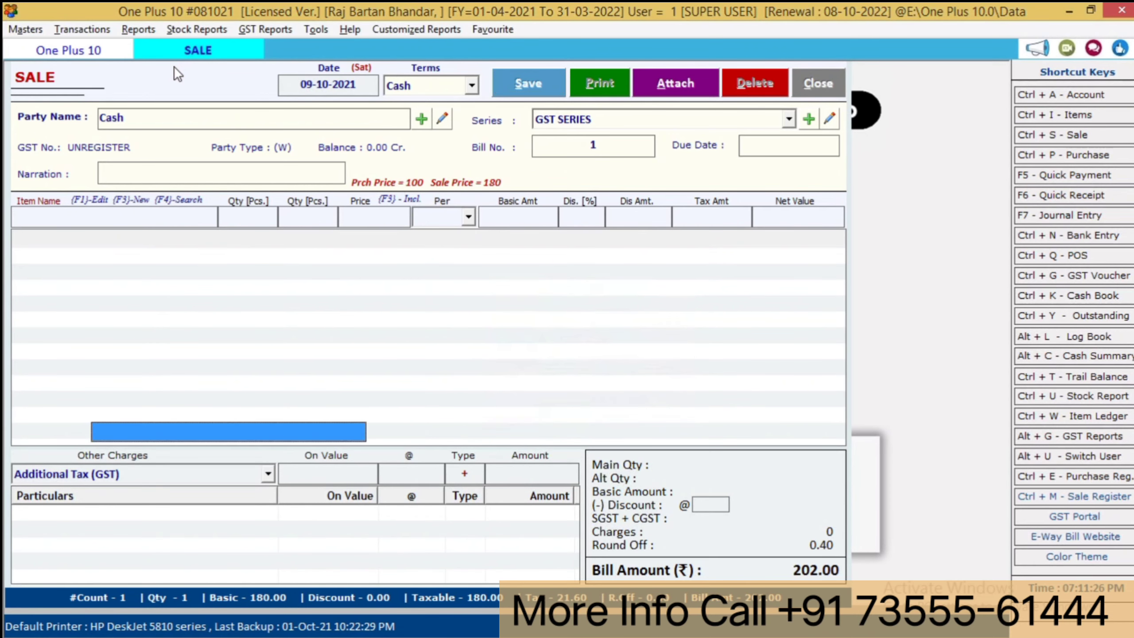
pyautogui.press('Down')
pyautogui.press('Return')
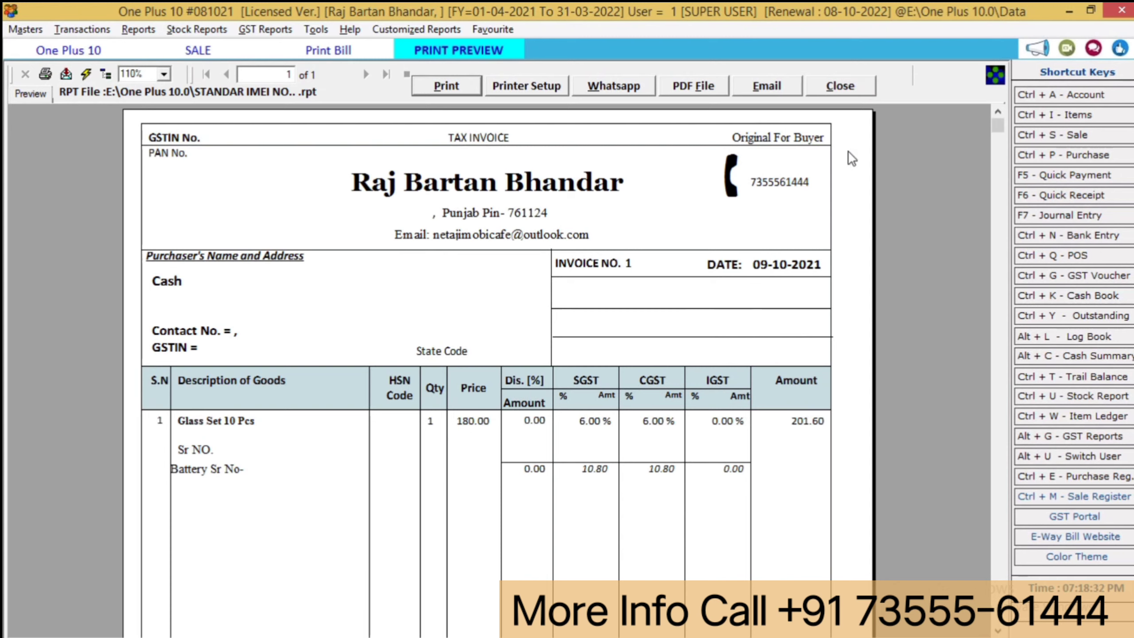
# - Close the invoice preview, the Print Bill dialog and the Sale window
pyautogui.click(833, 89)
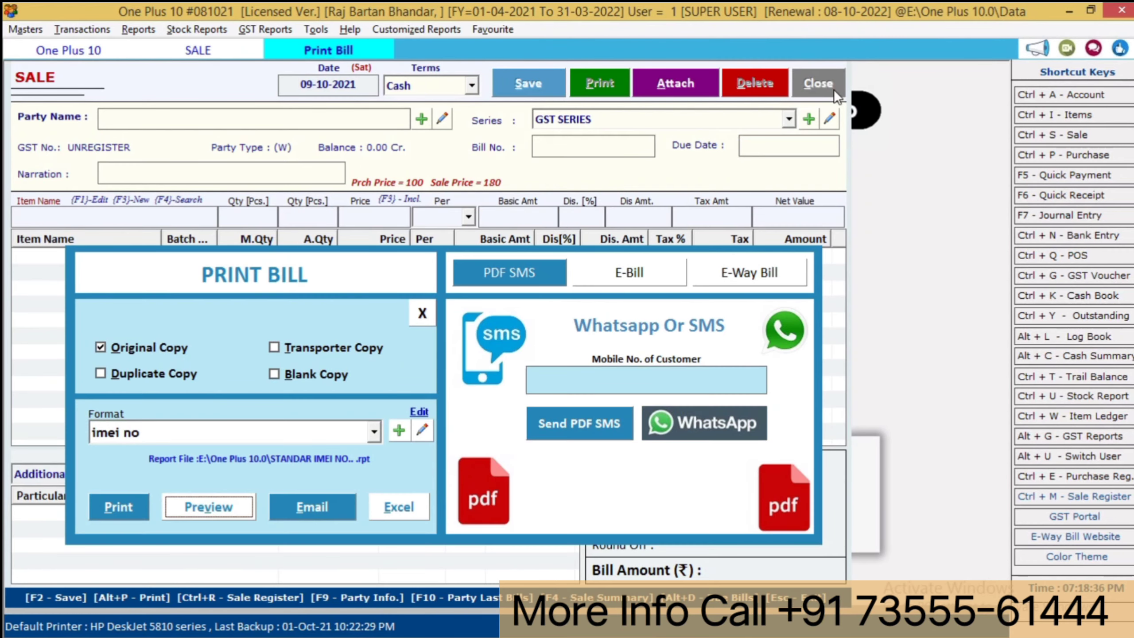
pyautogui.press('Escape')
pyautogui.press('Escape')
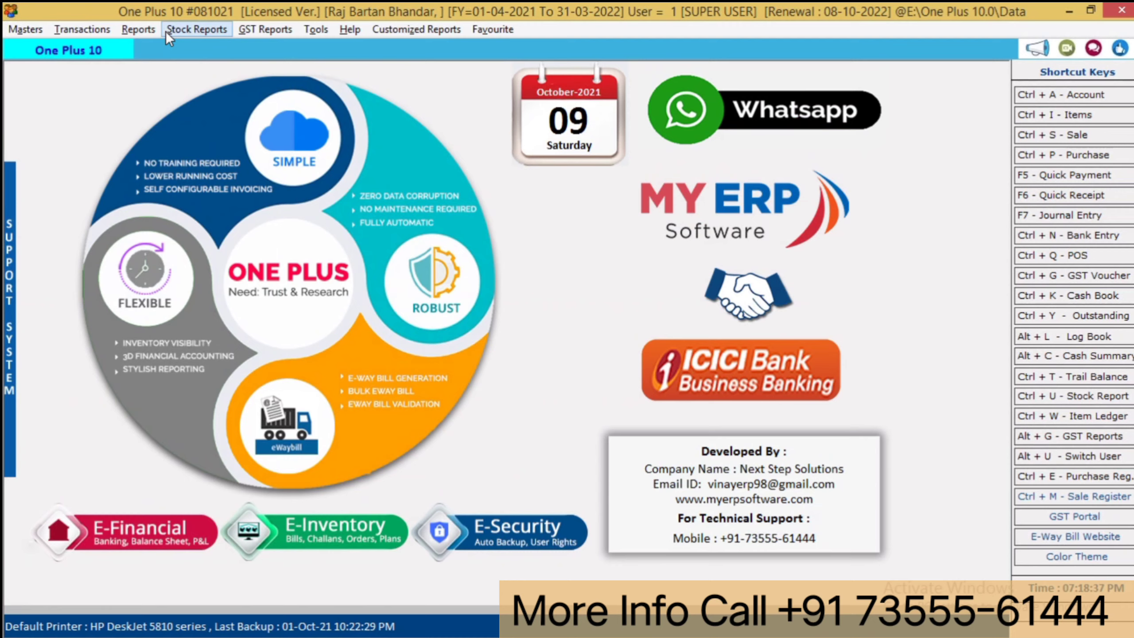
# - Load the Stock Report and check closing stock: 9 Glass Sets, 5 Cooker Inductions, plus Kadahi
pyautogui.click(133, 28)
pyautogui.moveTo(178, 30)
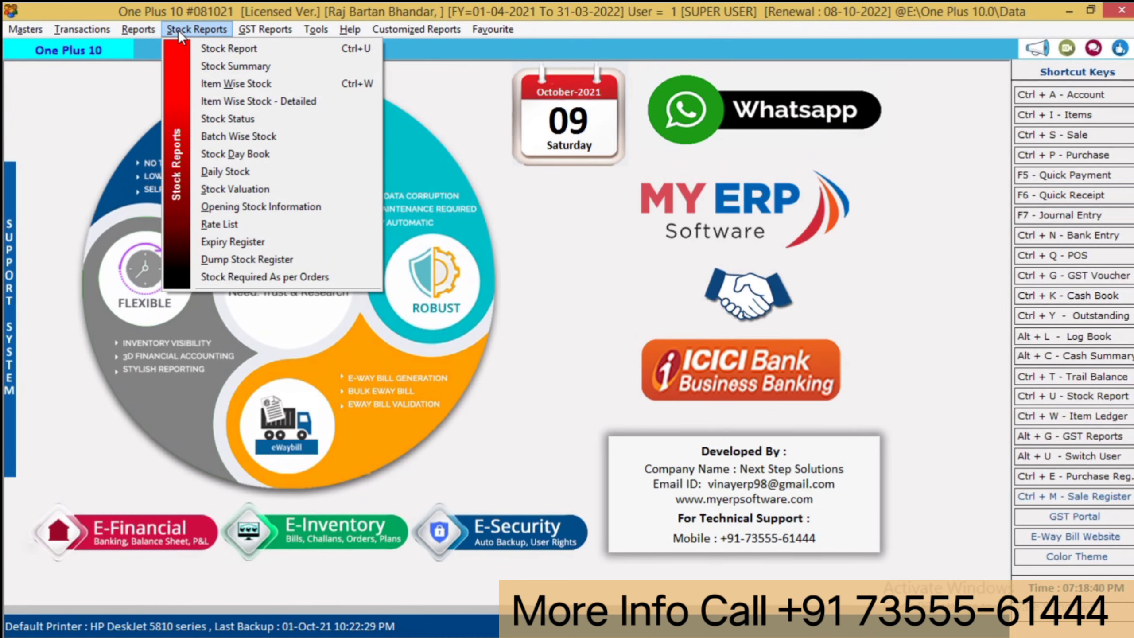
pyautogui.click(209, 50)
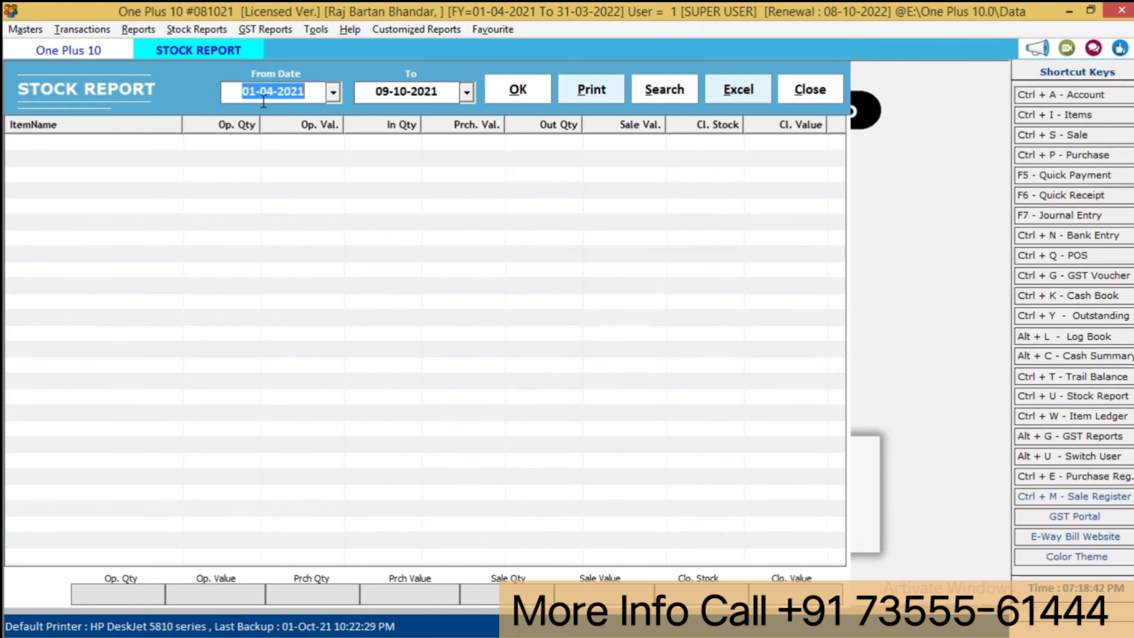
pyautogui.click(536, 92)
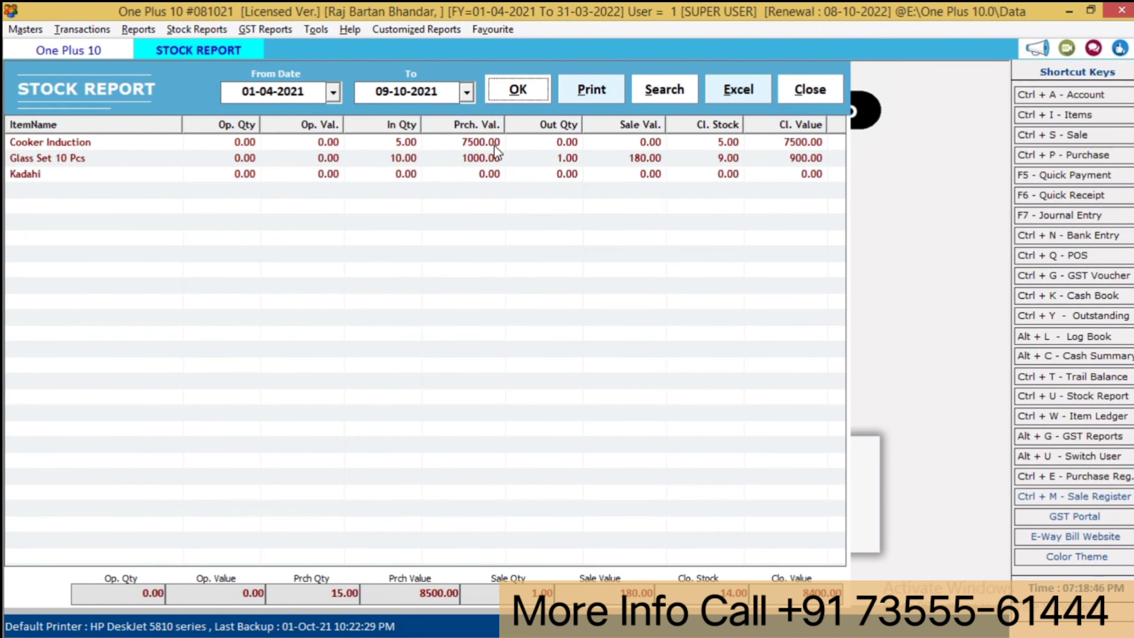
pyautogui.click(699, 146)
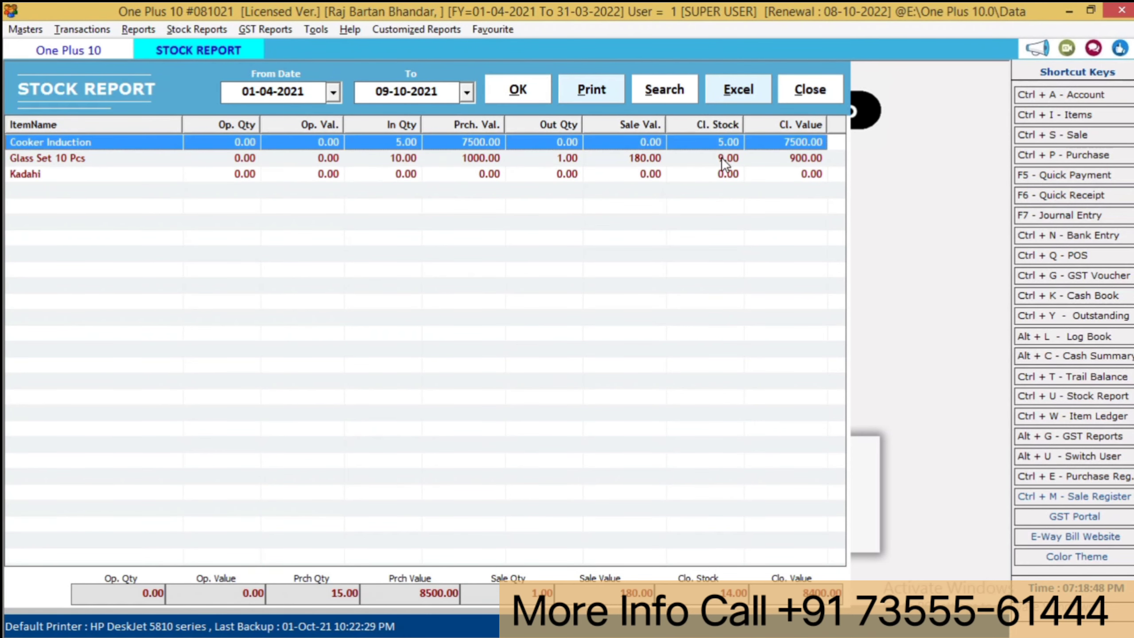
pyautogui.click(722, 158)
pyautogui.click(732, 175)
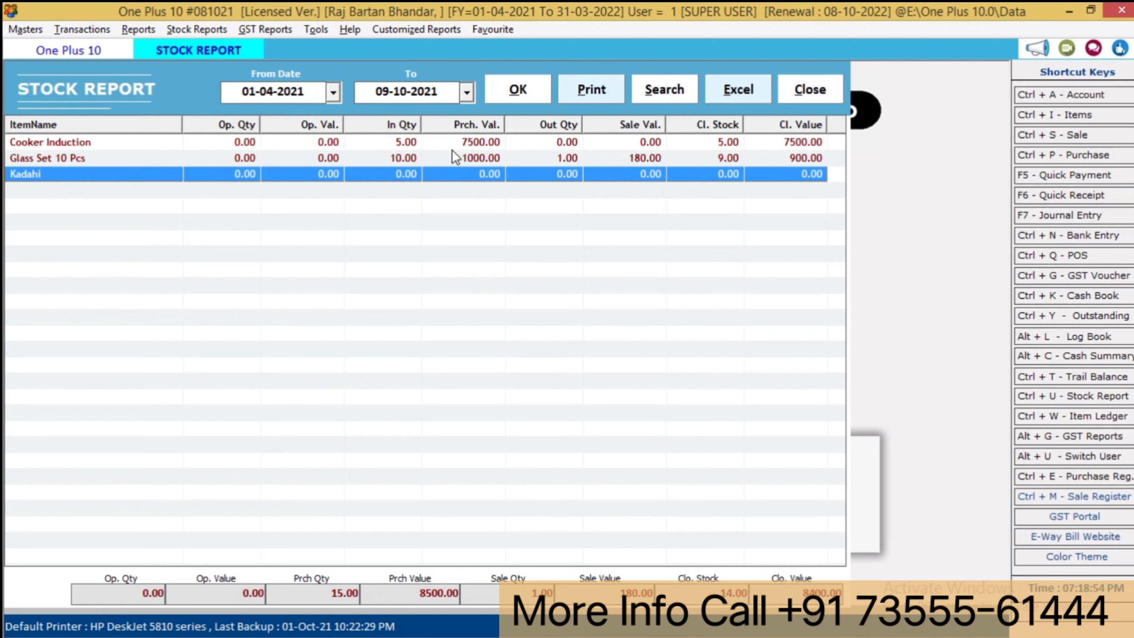
pyautogui.click(404, 143)
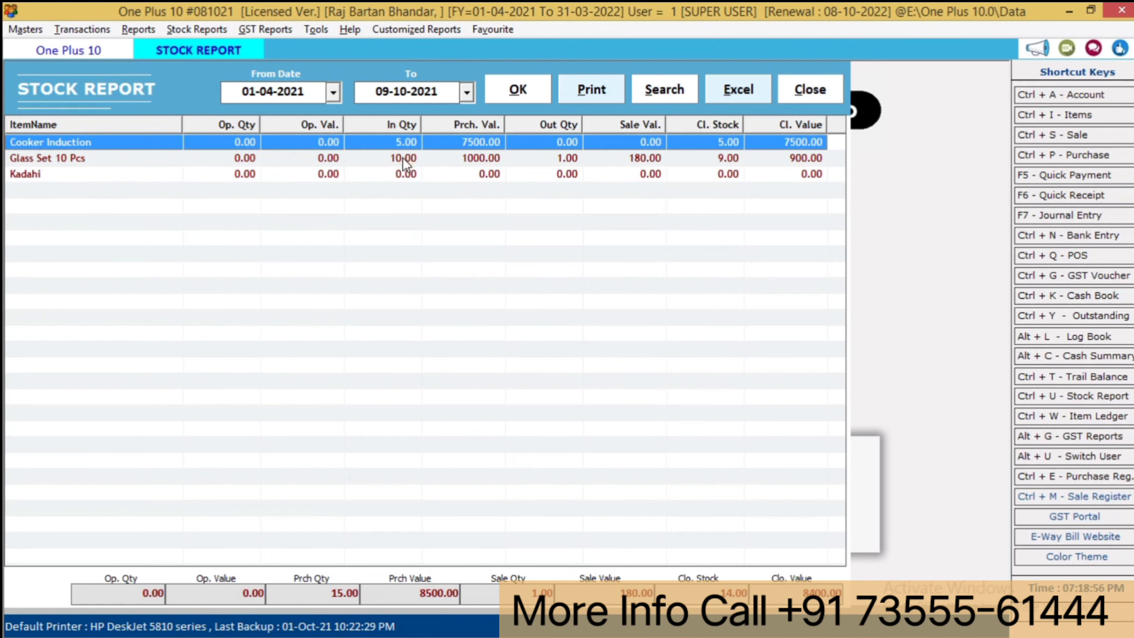
pyautogui.click(402, 157)
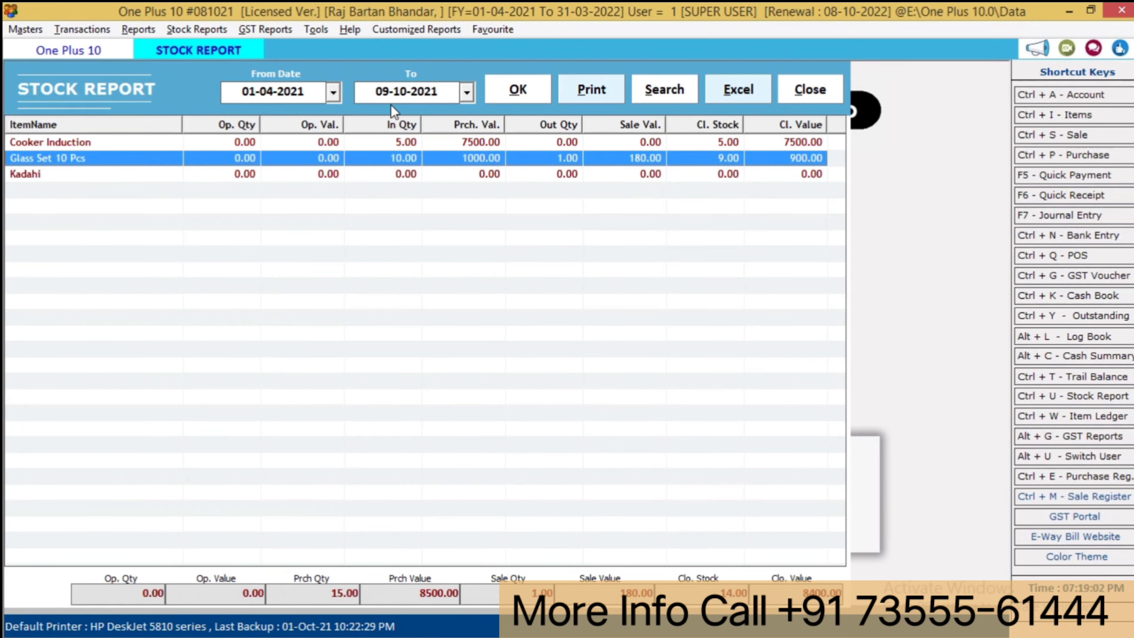
pyautogui.press('Escape')
# - Review the purchase bills register showing the supplier's 9970.00 bill, then close it
pyautogui.click(84, 33)
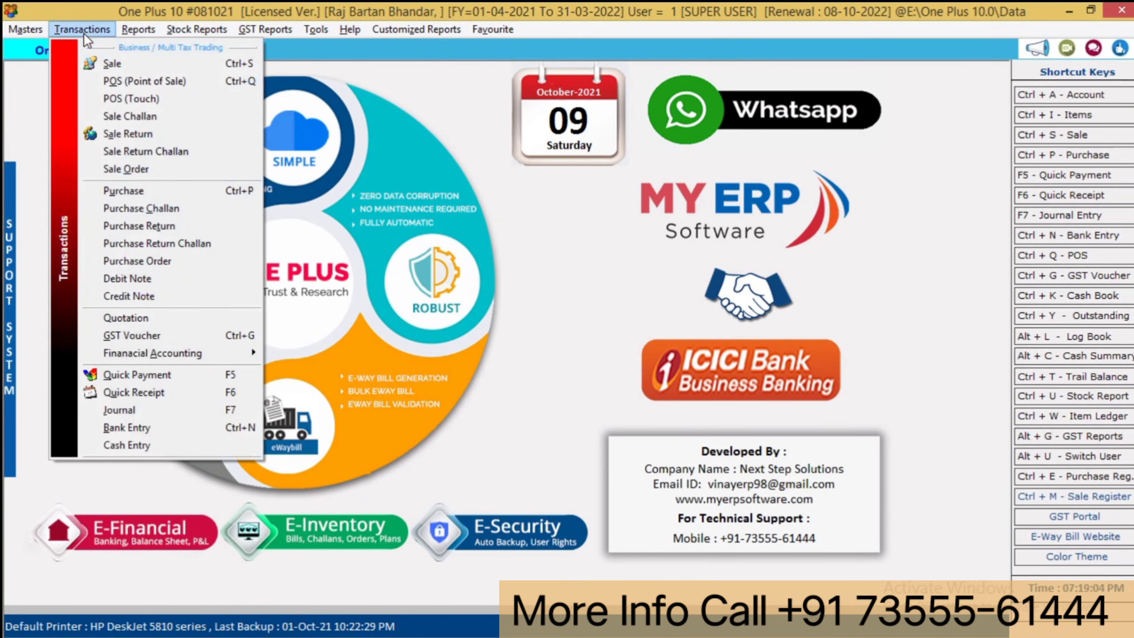
pyautogui.click(133, 185)
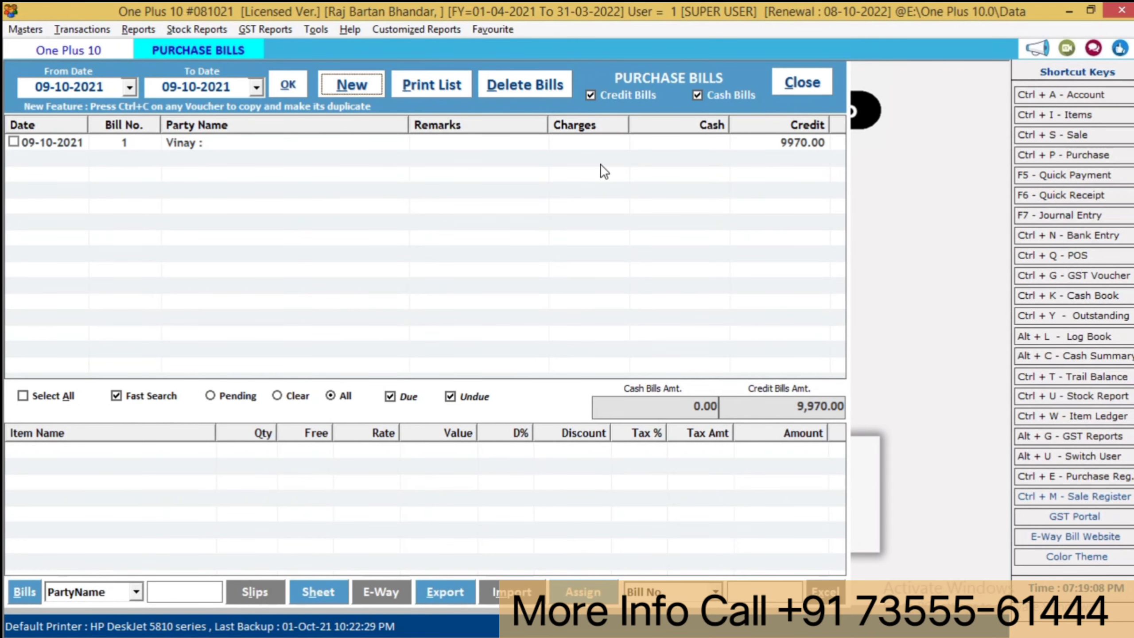
pyautogui.press('Escape')
pyautogui.click(81, 28)
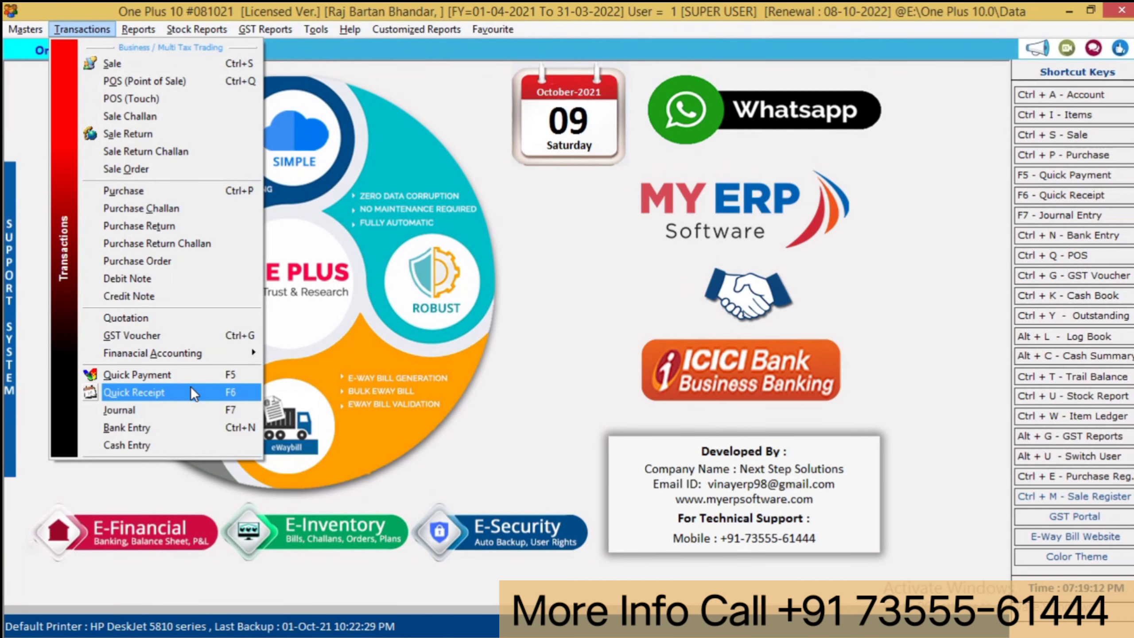
# - In a new Quick Payment, create account 'Bank Hdfc' and use it as the payment mode
pyautogui.click(182, 376)
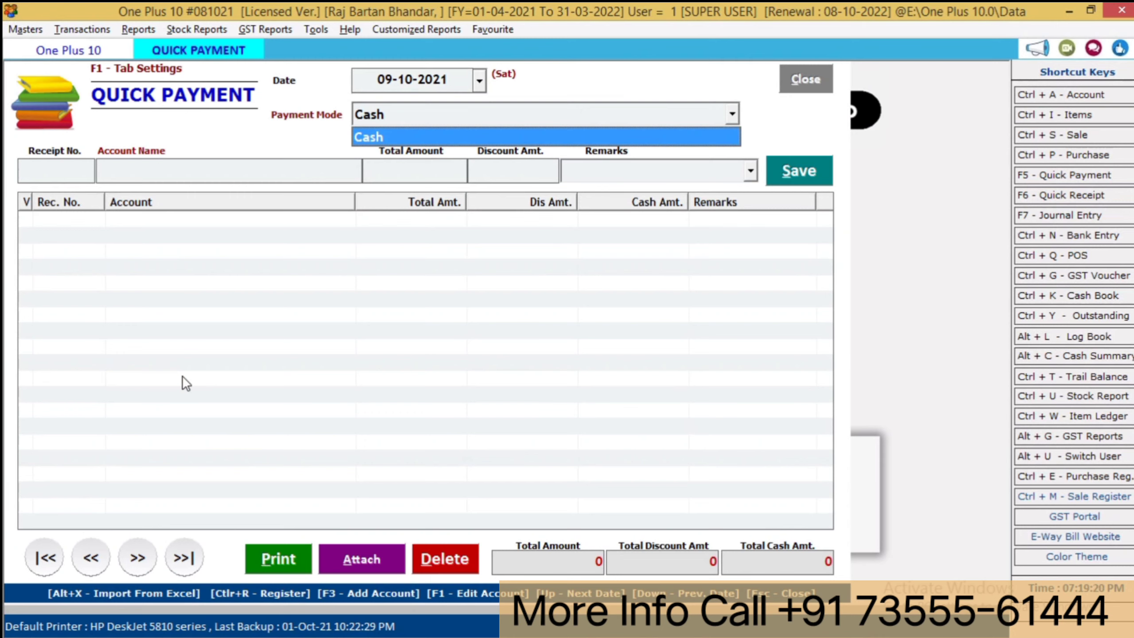
pyautogui.press('F3')
pyautogui.write('ba')
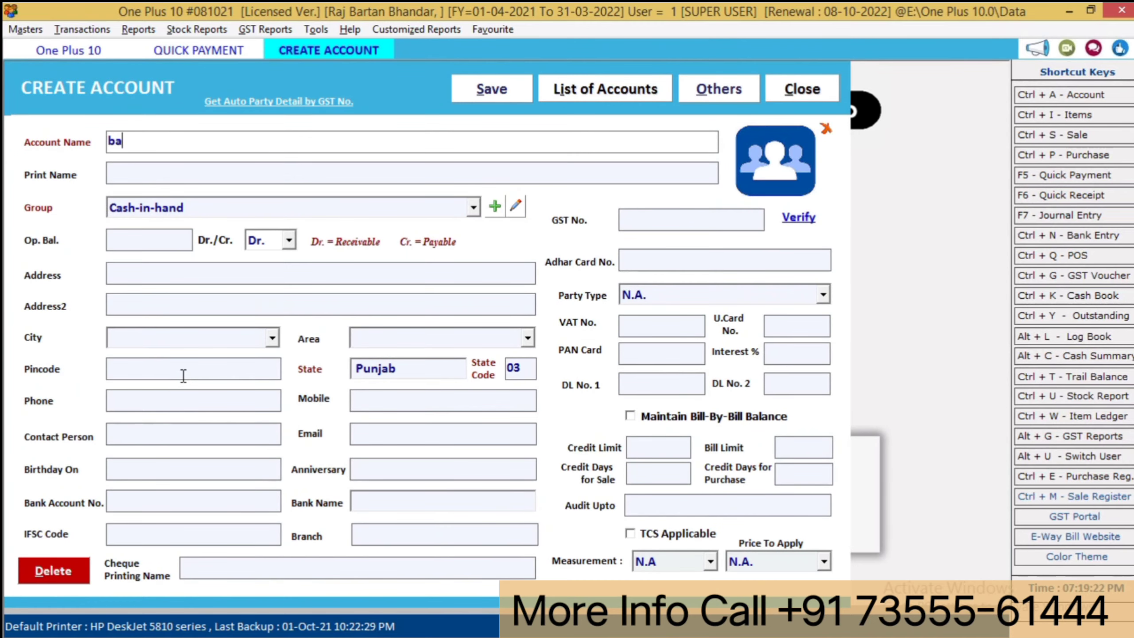
pyautogui.write('nk hdfc')
pyautogui.press('Return')
pyautogui.press('Return')
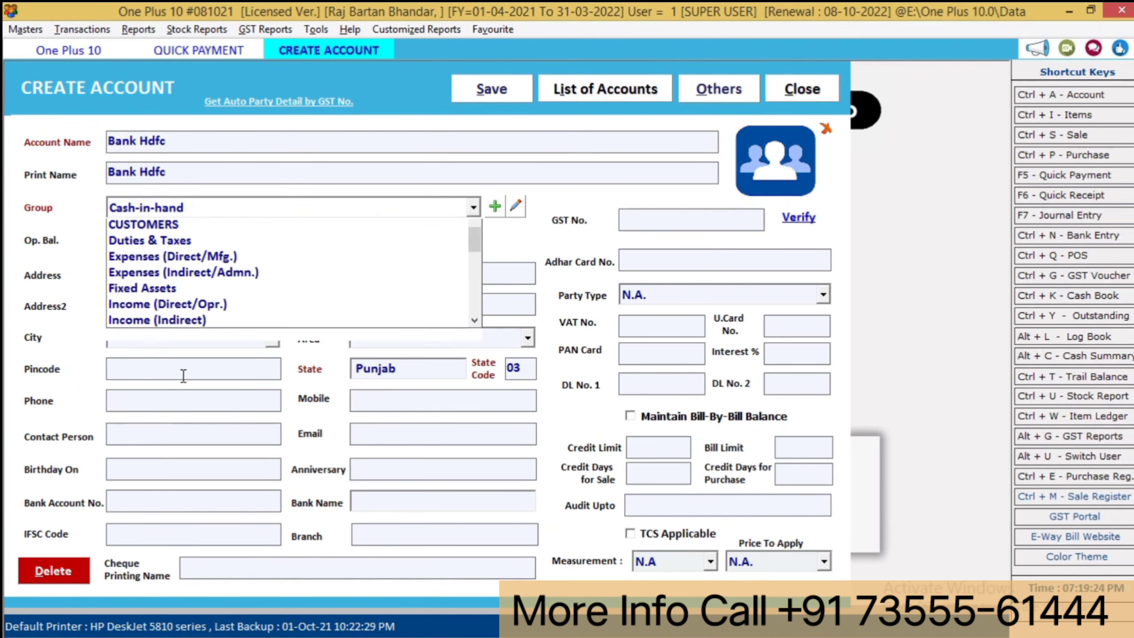
pyautogui.press('Return')
pyautogui.hotkey('alt', 's')
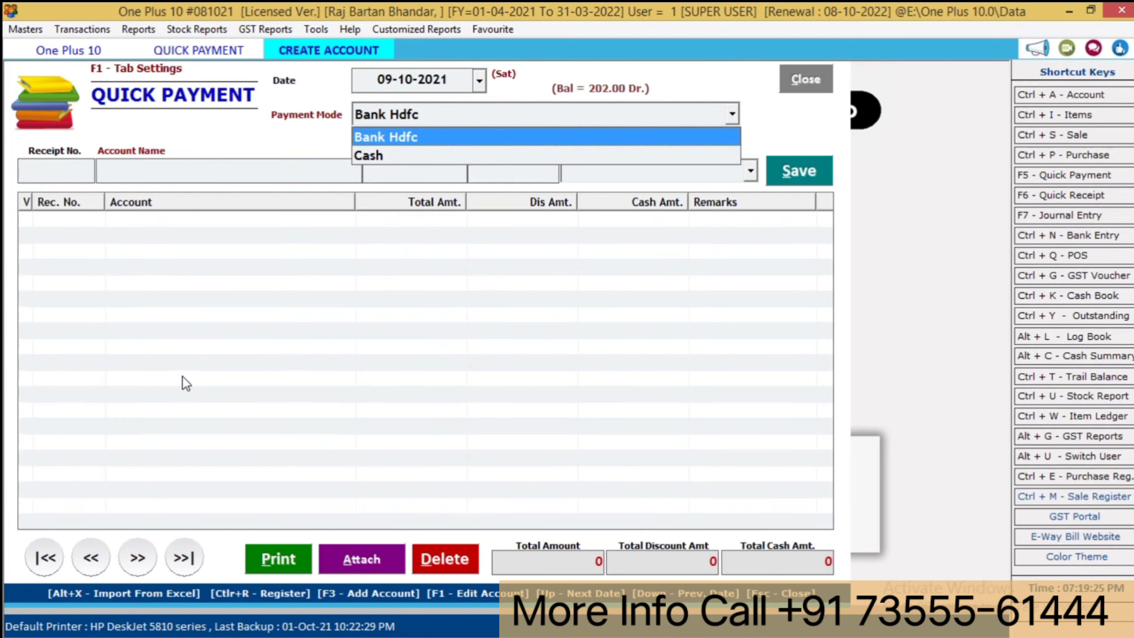
pyautogui.press('Return')
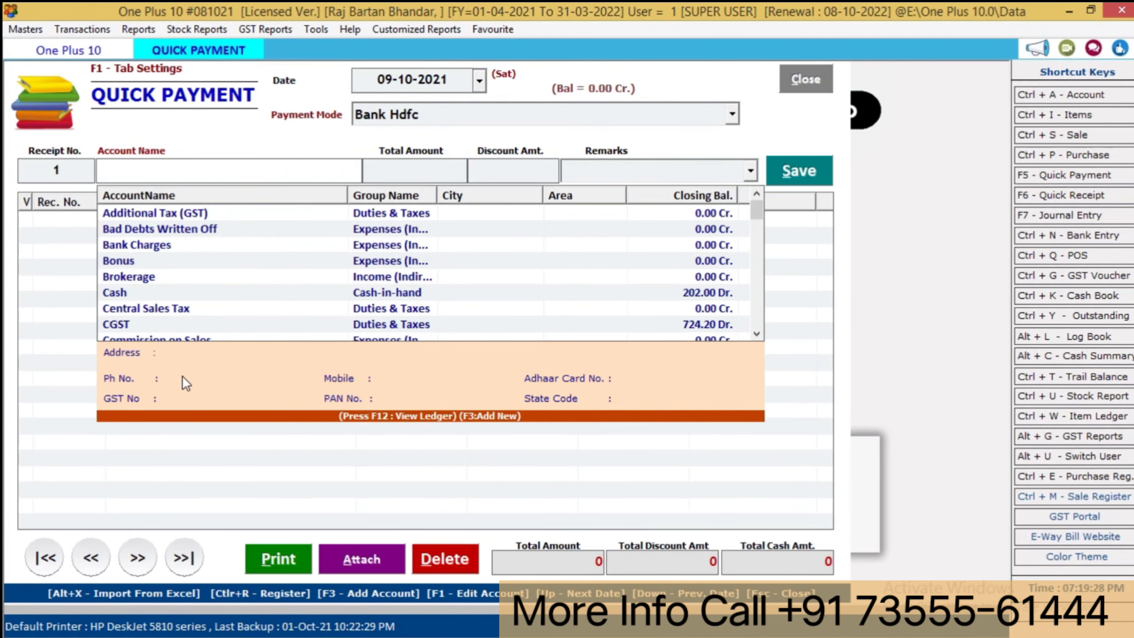
# - Pay the supplier 5000 from Bank Hdfc and save the payment
pyautogui.write('vi')
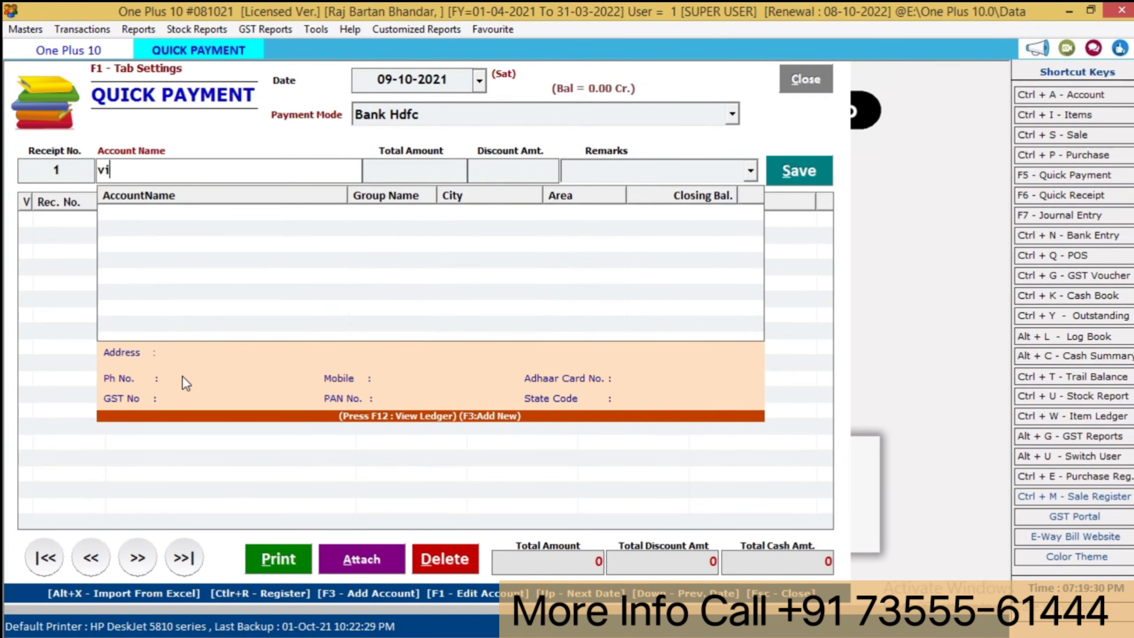
pyautogui.press('Return')
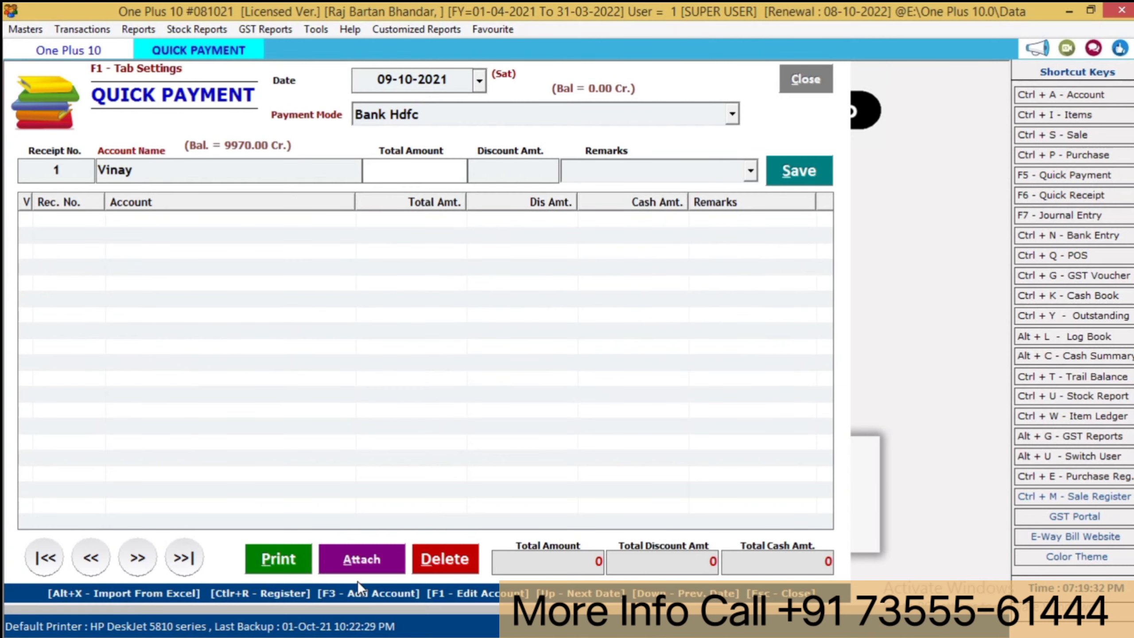
pyautogui.write('5000')
pyautogui.press('Return')
pyautogui.press('Return')
pyautogui.press('Return')
pyautogui.press('Return')
pyautogui.press('Return')
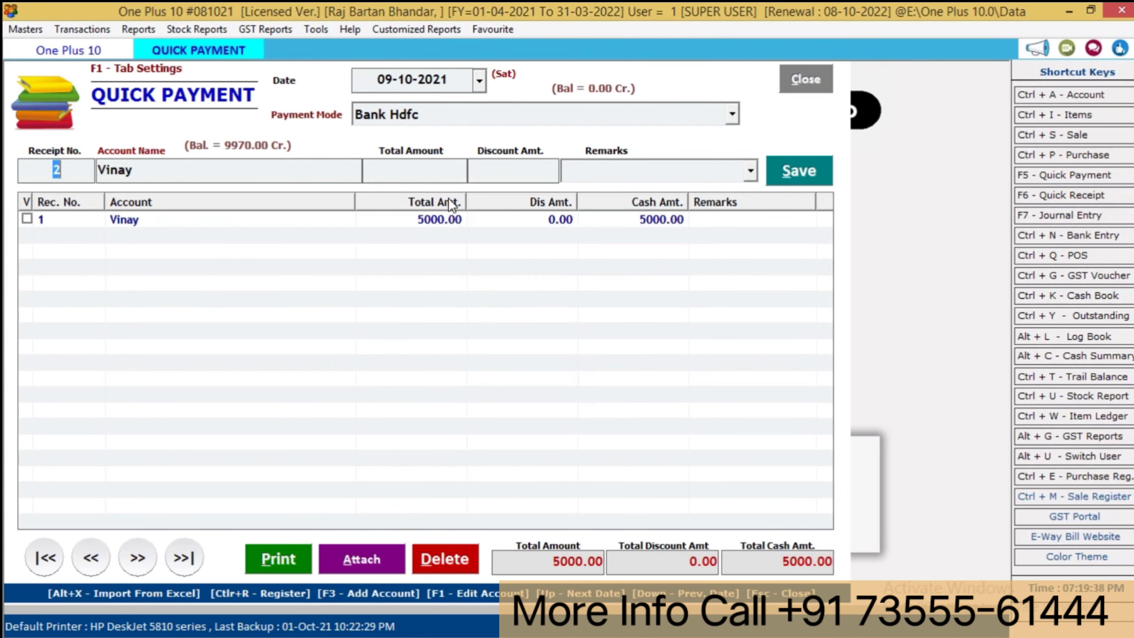
pyautogui.press('Escape')
pyautogui.click(138, 30)
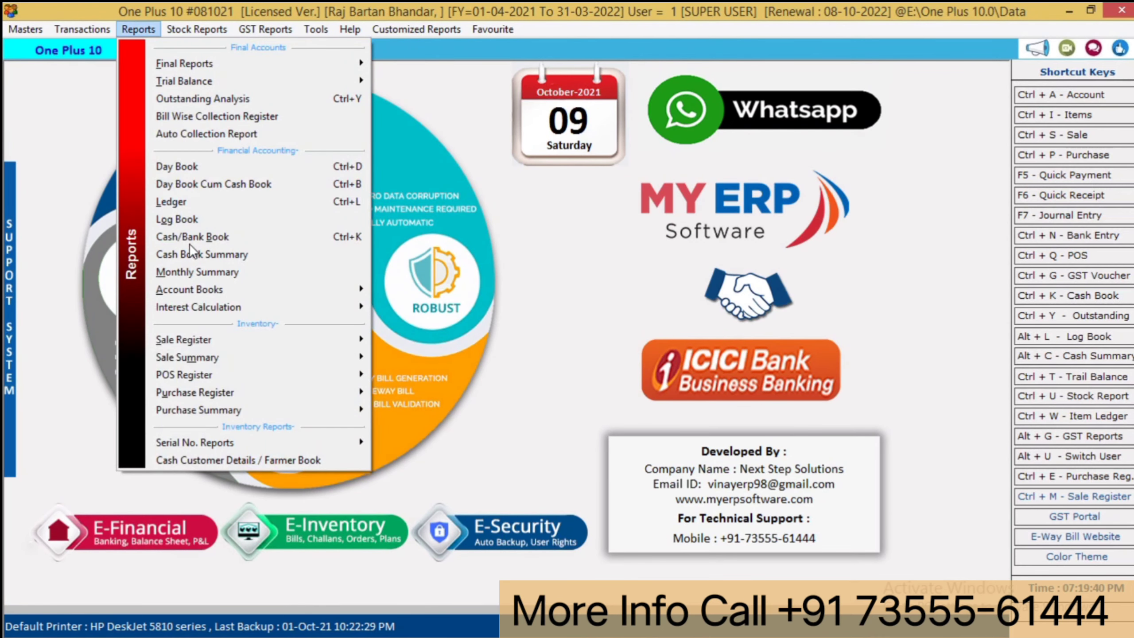
pyautogui.click(197, 201)
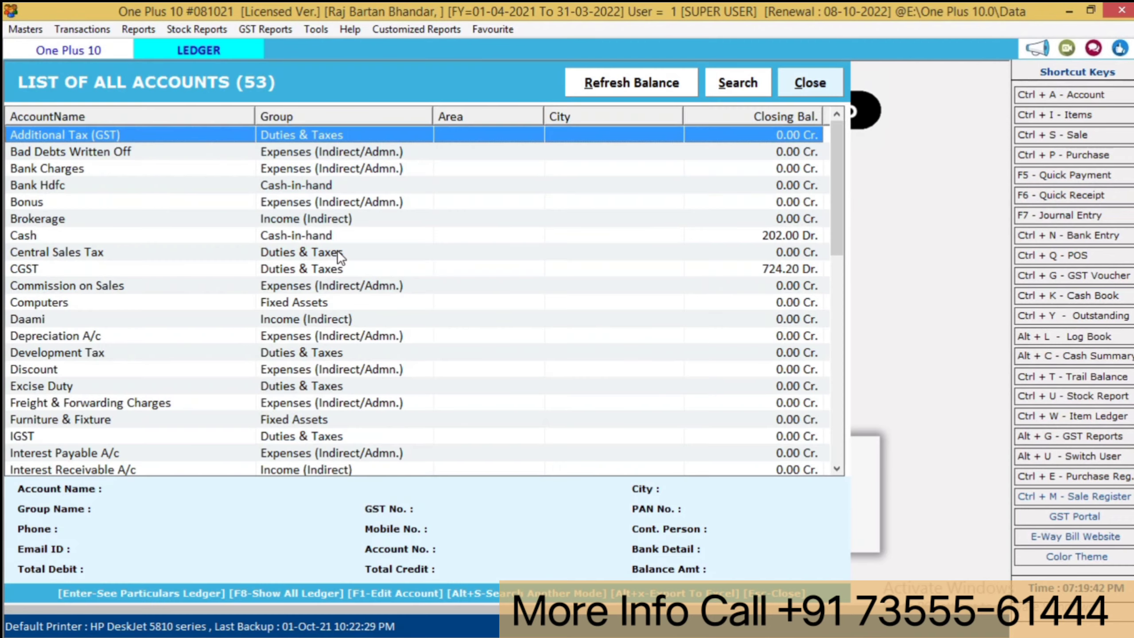
pyautogui.press('v')
pyautogui.press('Return')
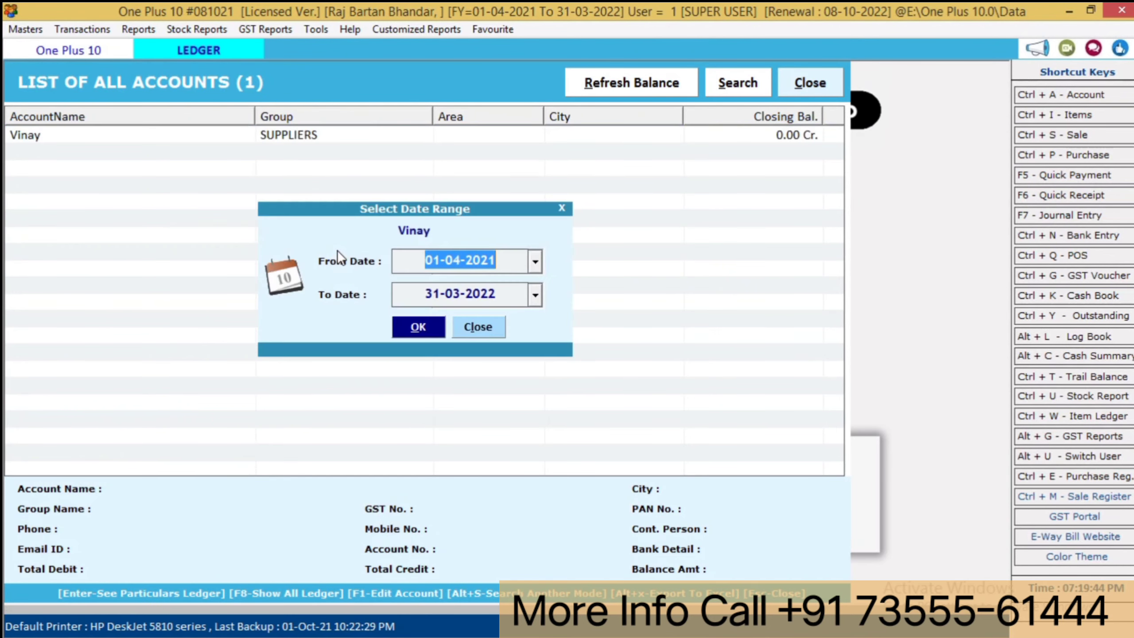
pyautogui.press('Return')
pyautogui.press('Return')
pyautogui.press('Return')
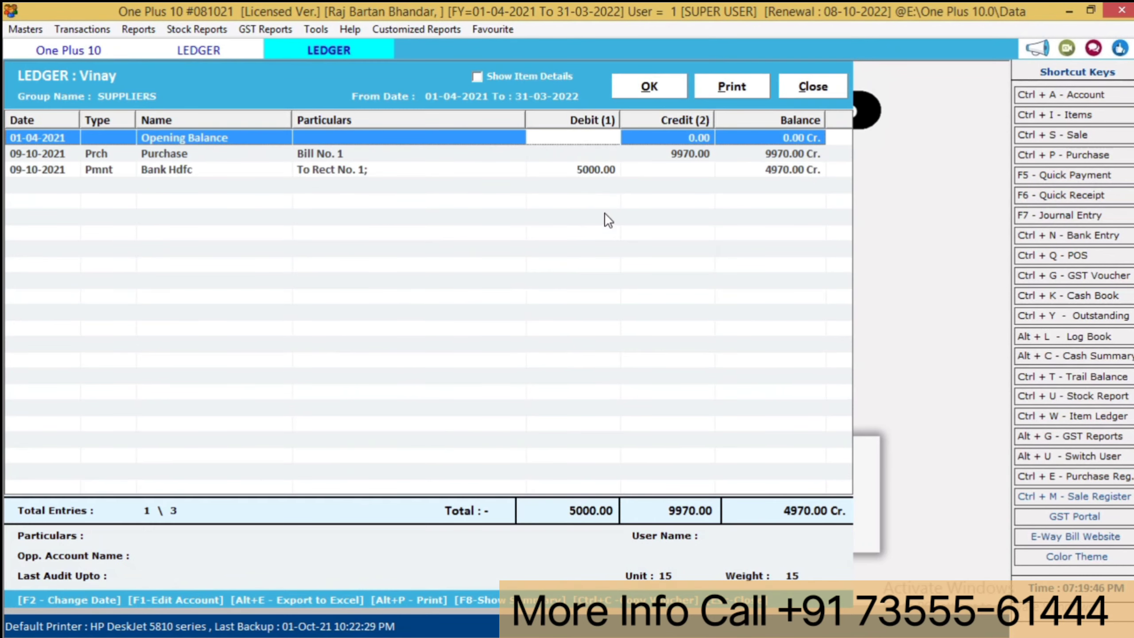
pyautogui.click(689, 156)
pyautogui.click(598, 169)
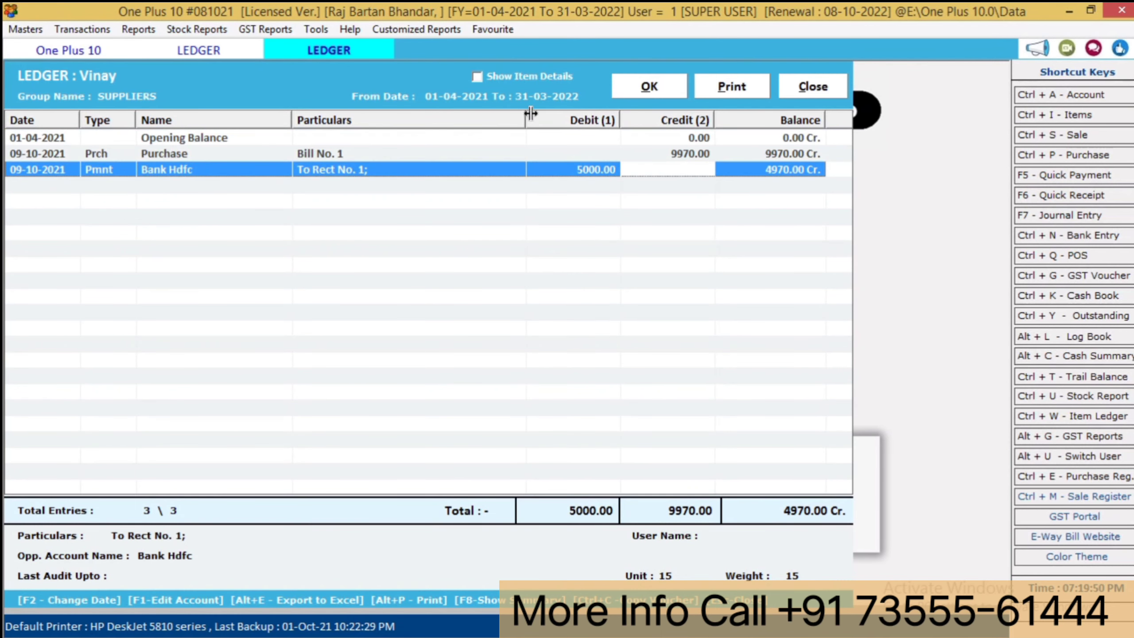
pyautogui.click(551, 74)
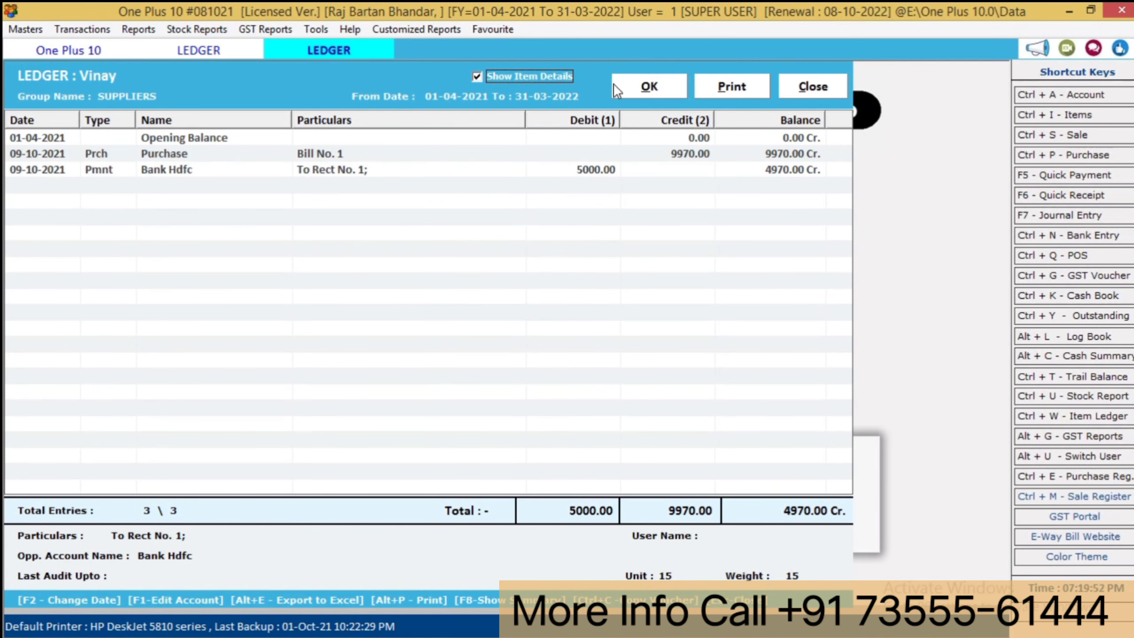
pyautogui.click(636, 90)
pyautogui.click(451, 175)
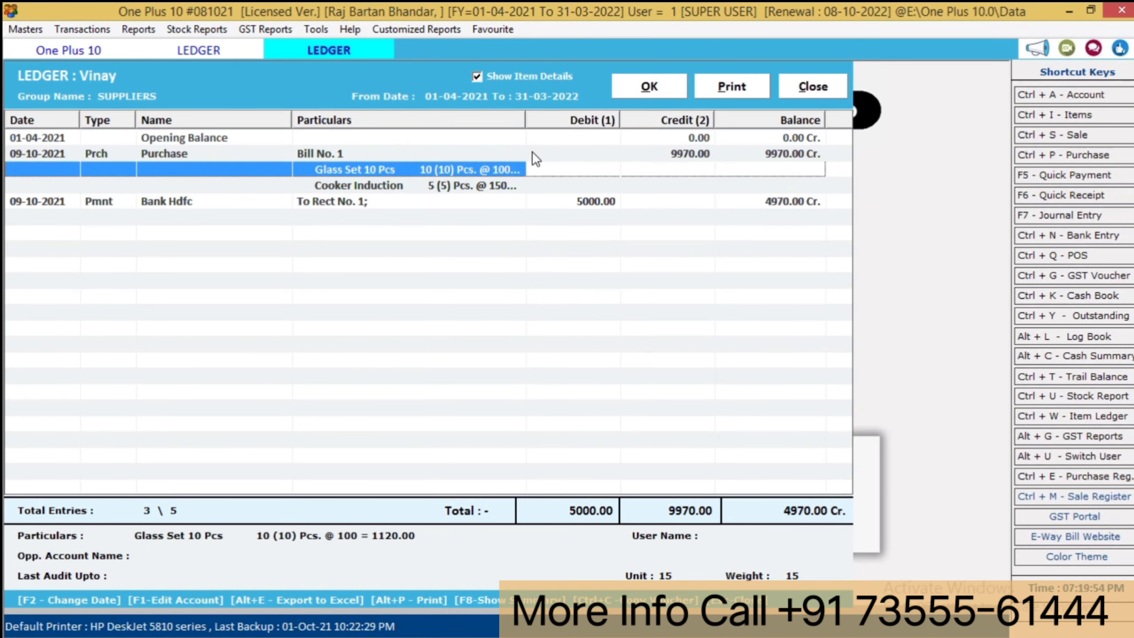
pyautogui.doubleClick(525, 123)
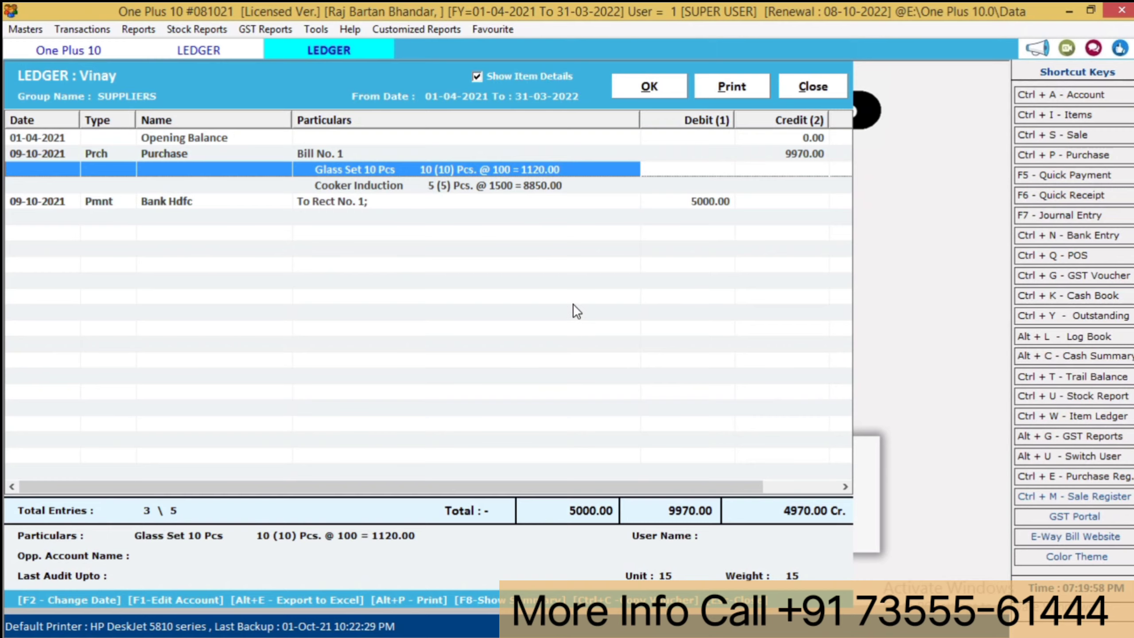
pyautogui.press('Escape')
pyautogui.press('Escape')
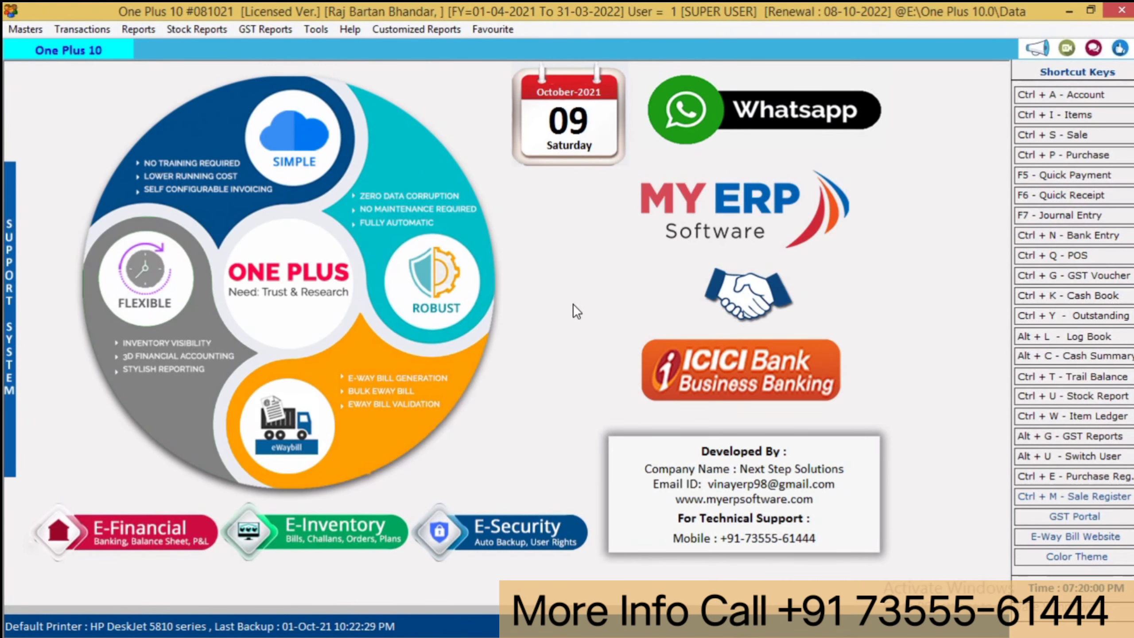